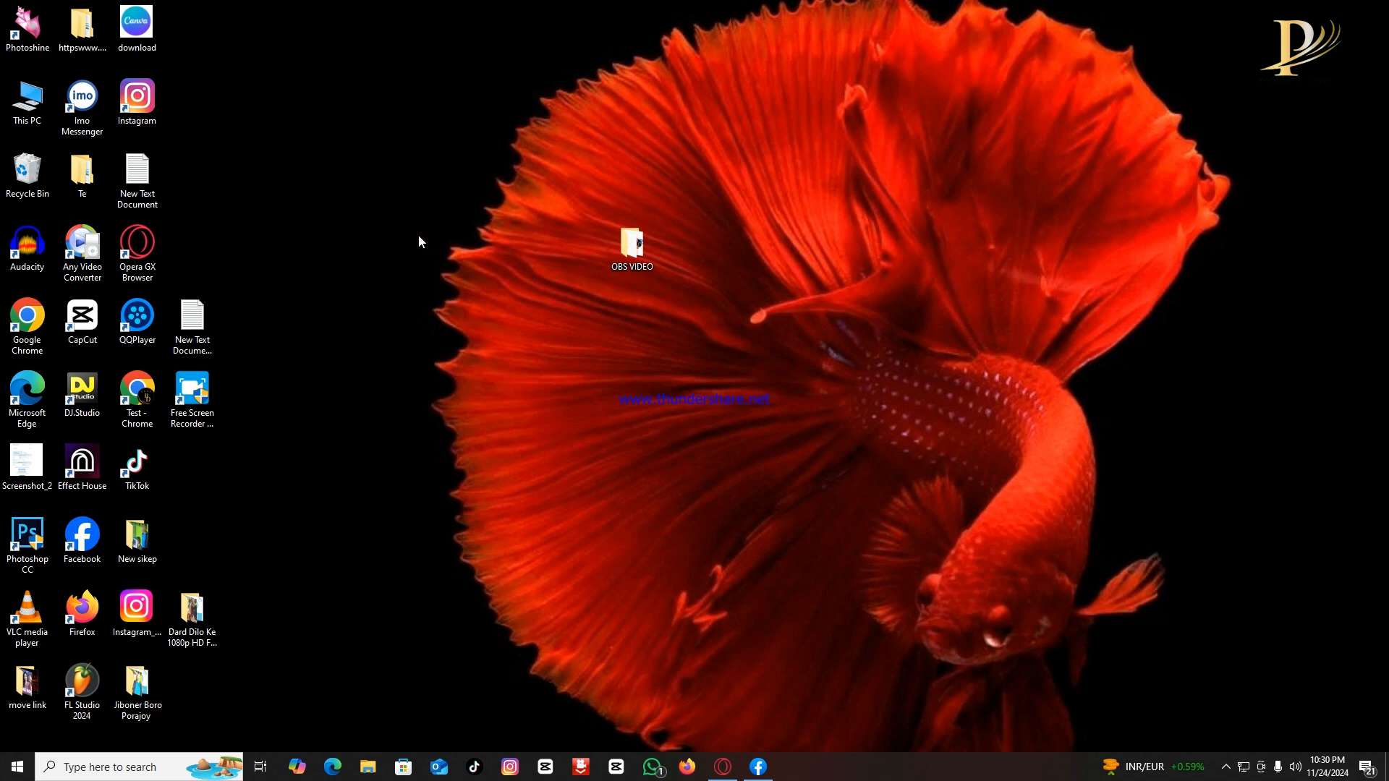
pyautogui.rightClick(419, 236)
pyautogui.click(448, 284)
pyautogui.rightClick(395, 206)
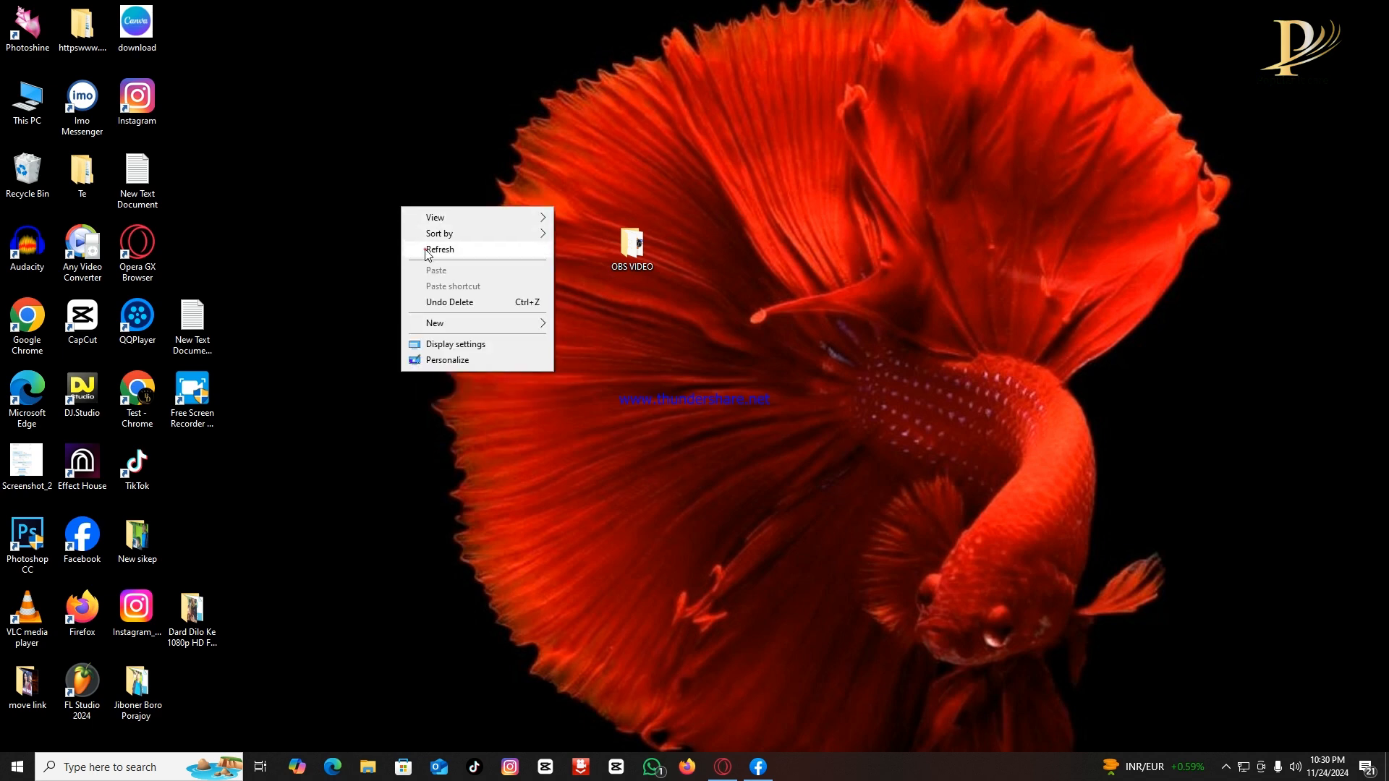
pyautogui.click(425, 249)
pyautogui.rightClick(395, 206)
pyautogui.click(422, 252)
pyautogui.rightClick(389, 207)
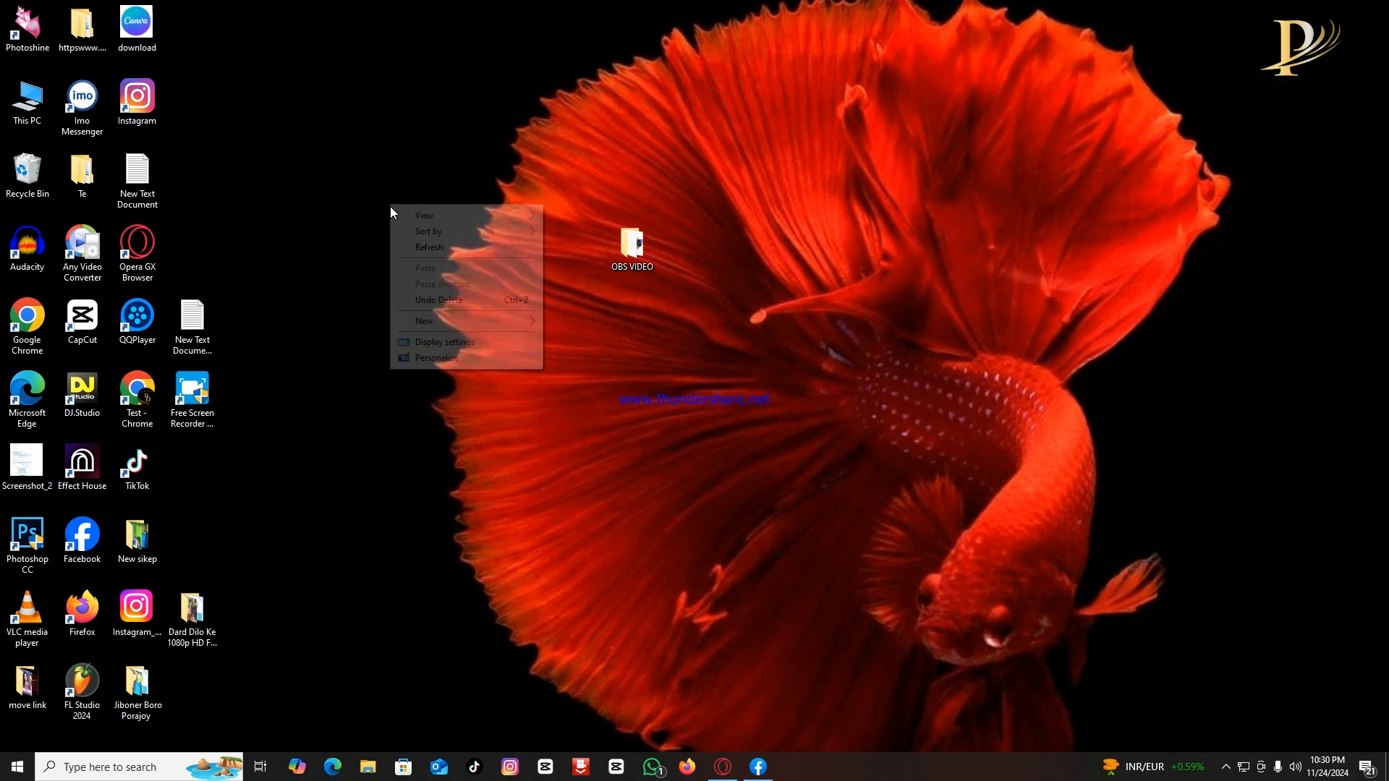
pyautogui.click(426, 249)
# - Empty the Recycle Bin, permanently deleting its items, and refresh the desktop
pyautogui.rightClick(35, 174)
pyautogui.click(91, 192)
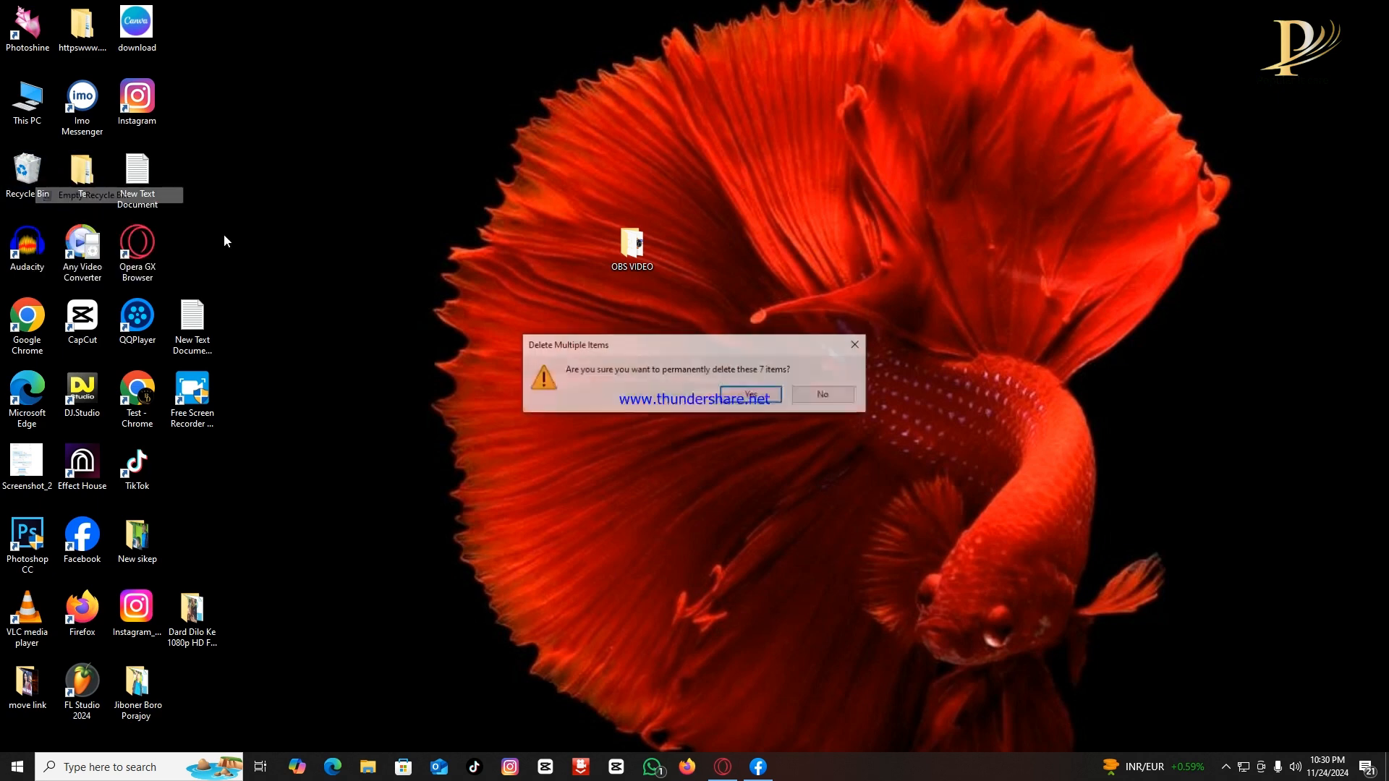
pyautogui.click(738, 400)
pyautogui.rightClick(434, 273)
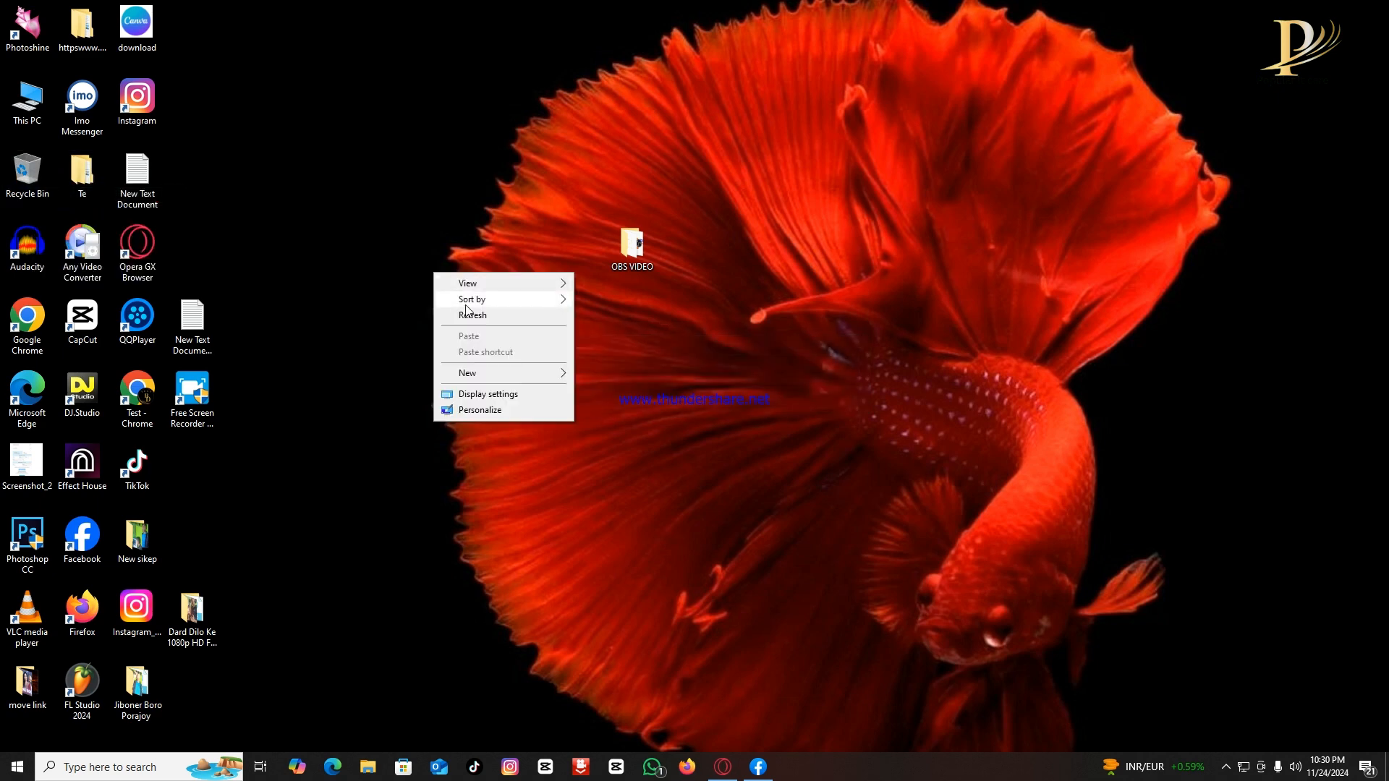
pyautogui.click(471, 316)
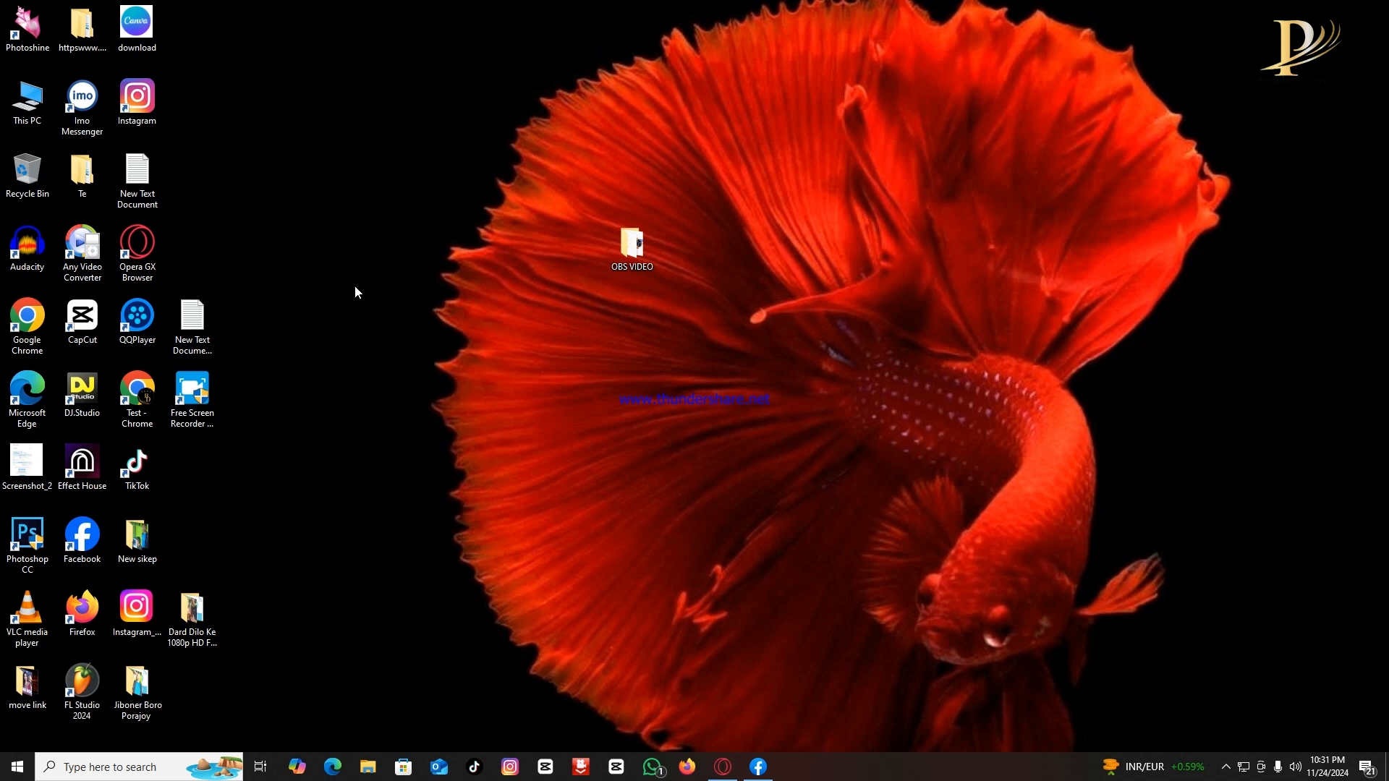
# - Switch to the Test profile of Chrome and open the official OBS download page through a Google search for "obs download"
pyautogui.doubleClick(140, 400)
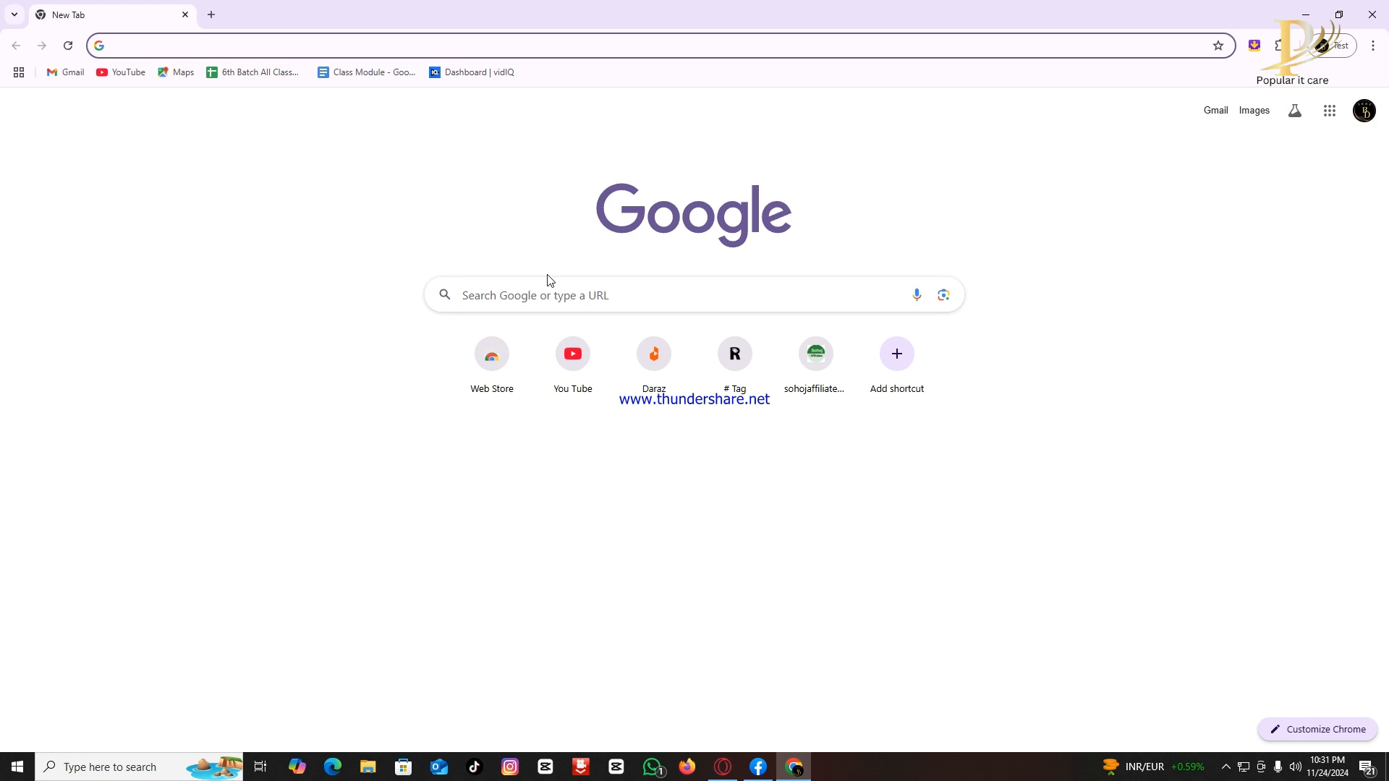
pyautogui.click(479, 294)
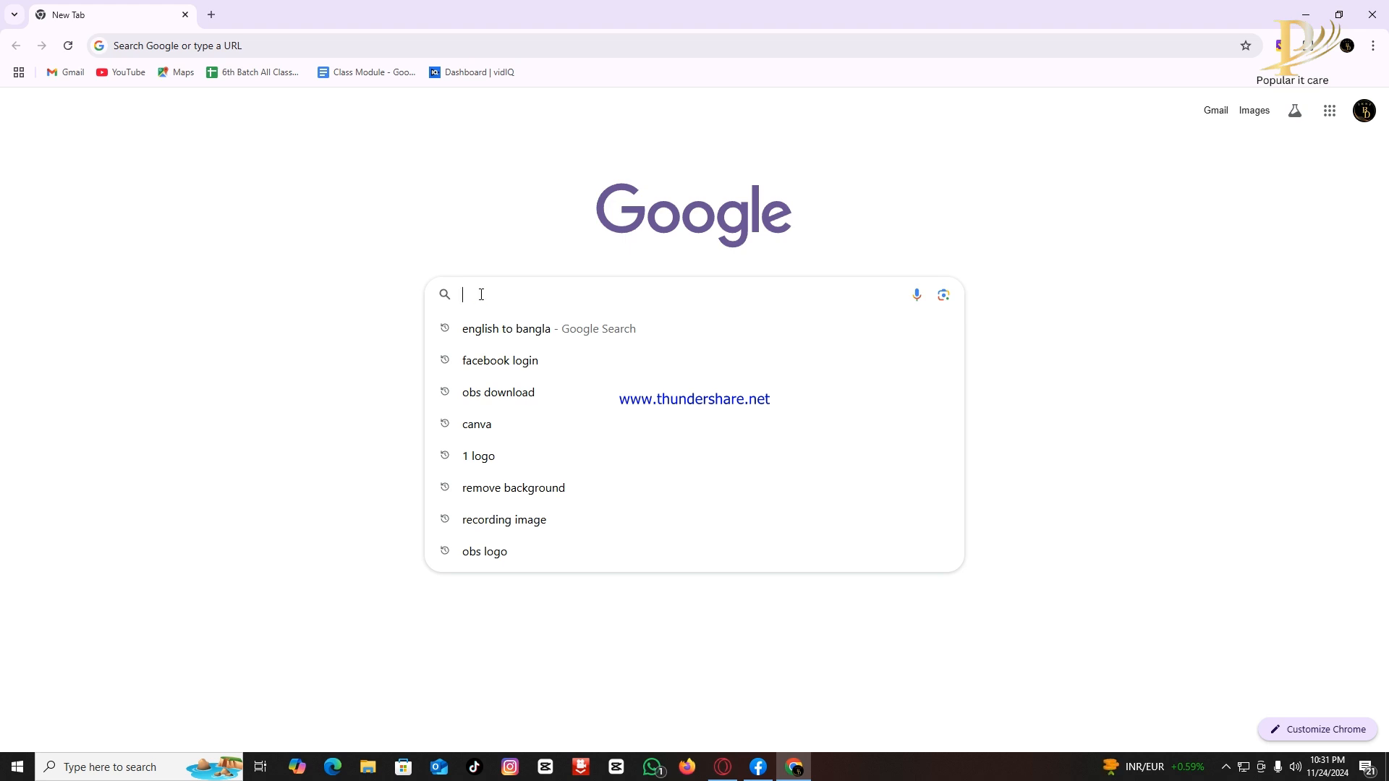
pyautogui.write('o')
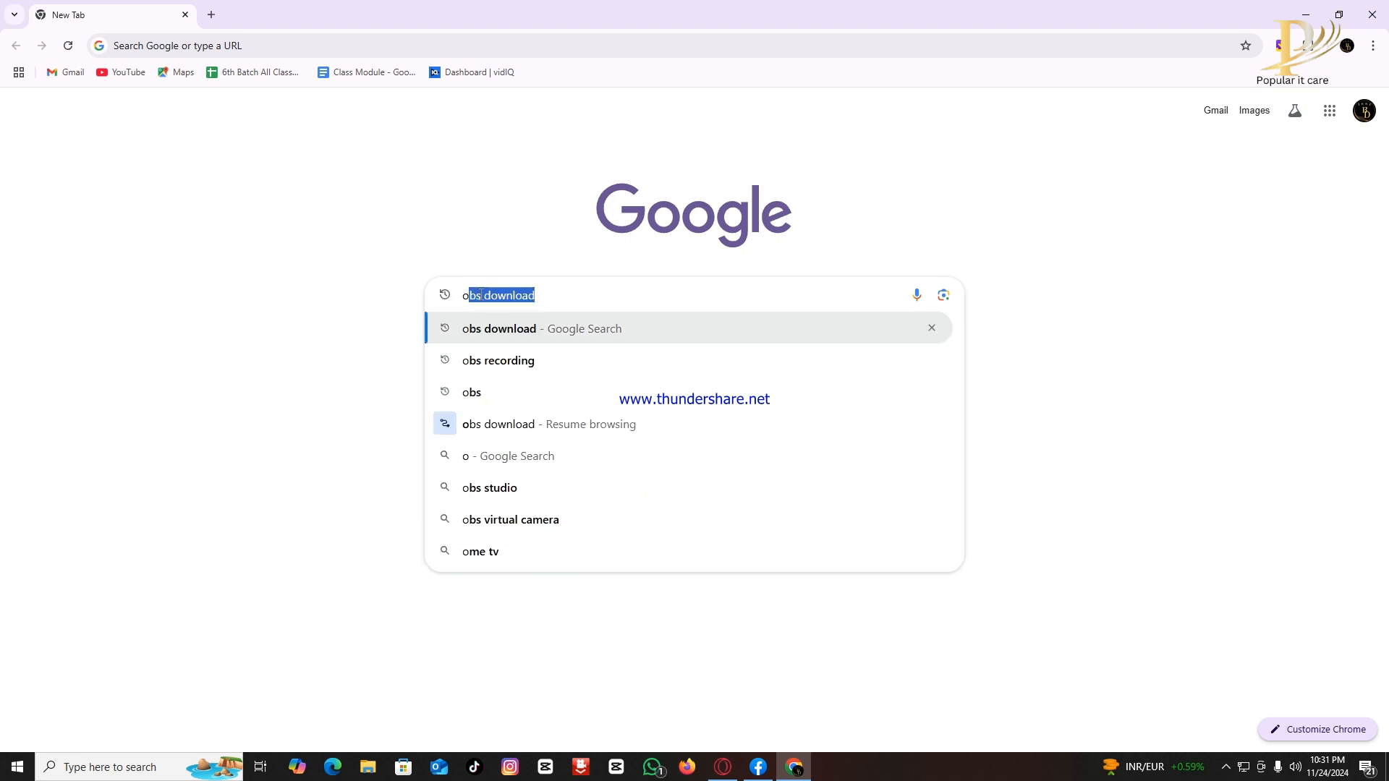
pyautogui.write('bs')
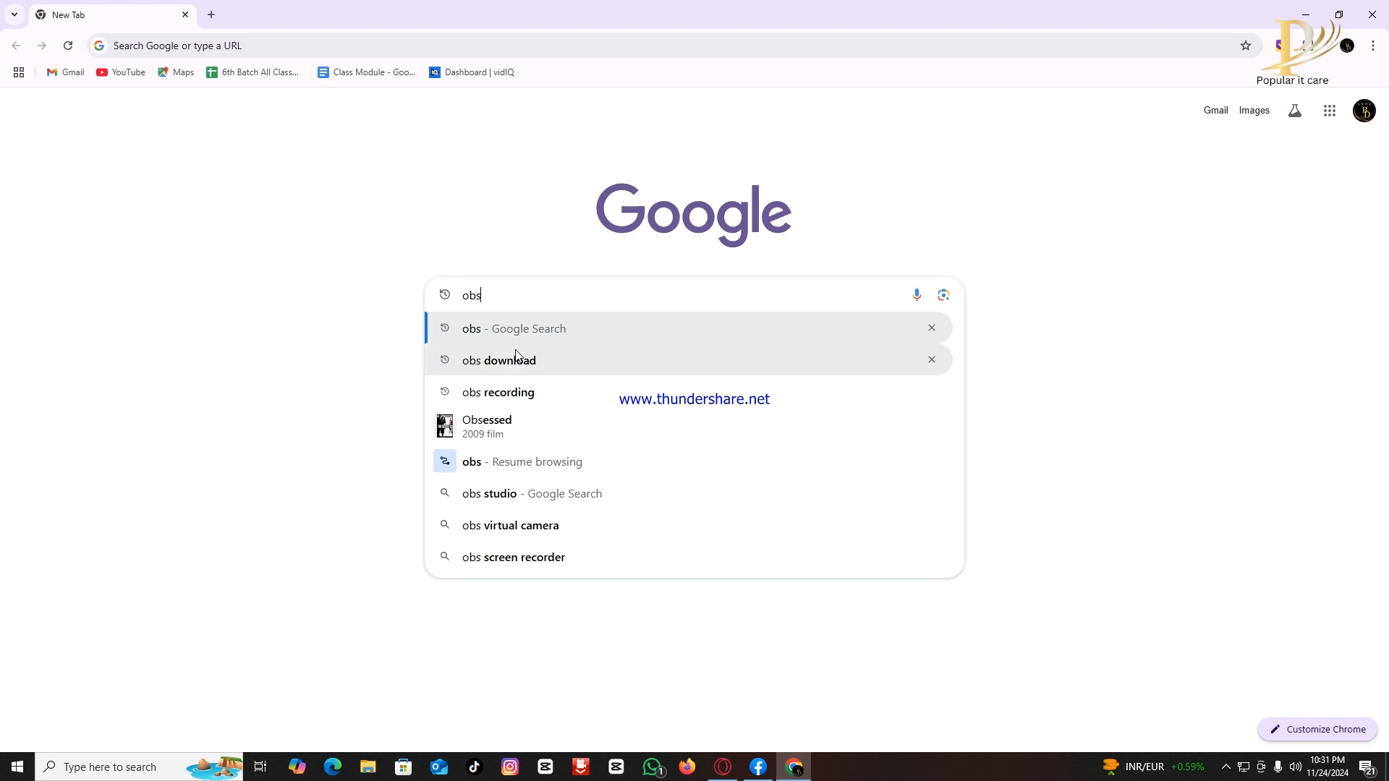
pyautogui.click(489, 365)
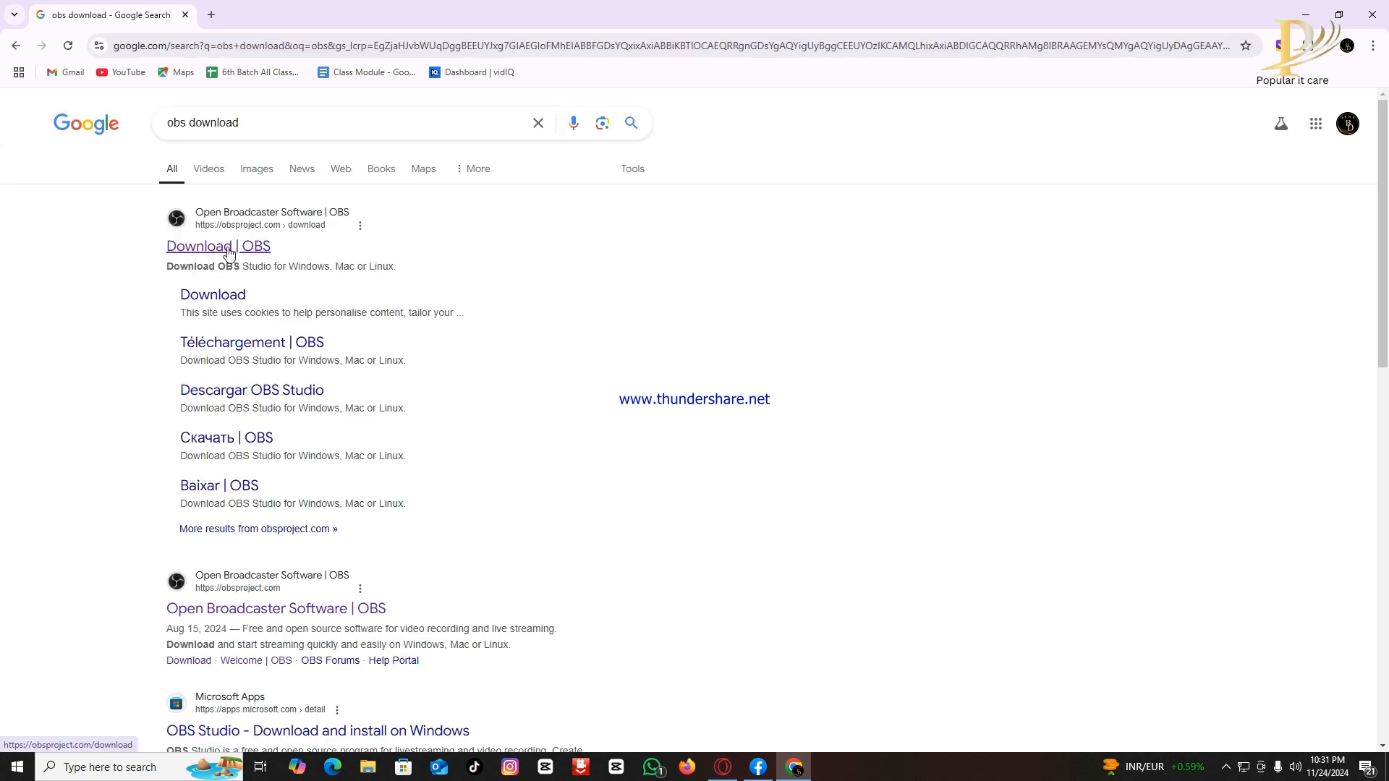
pyautogui.click(197, 250)
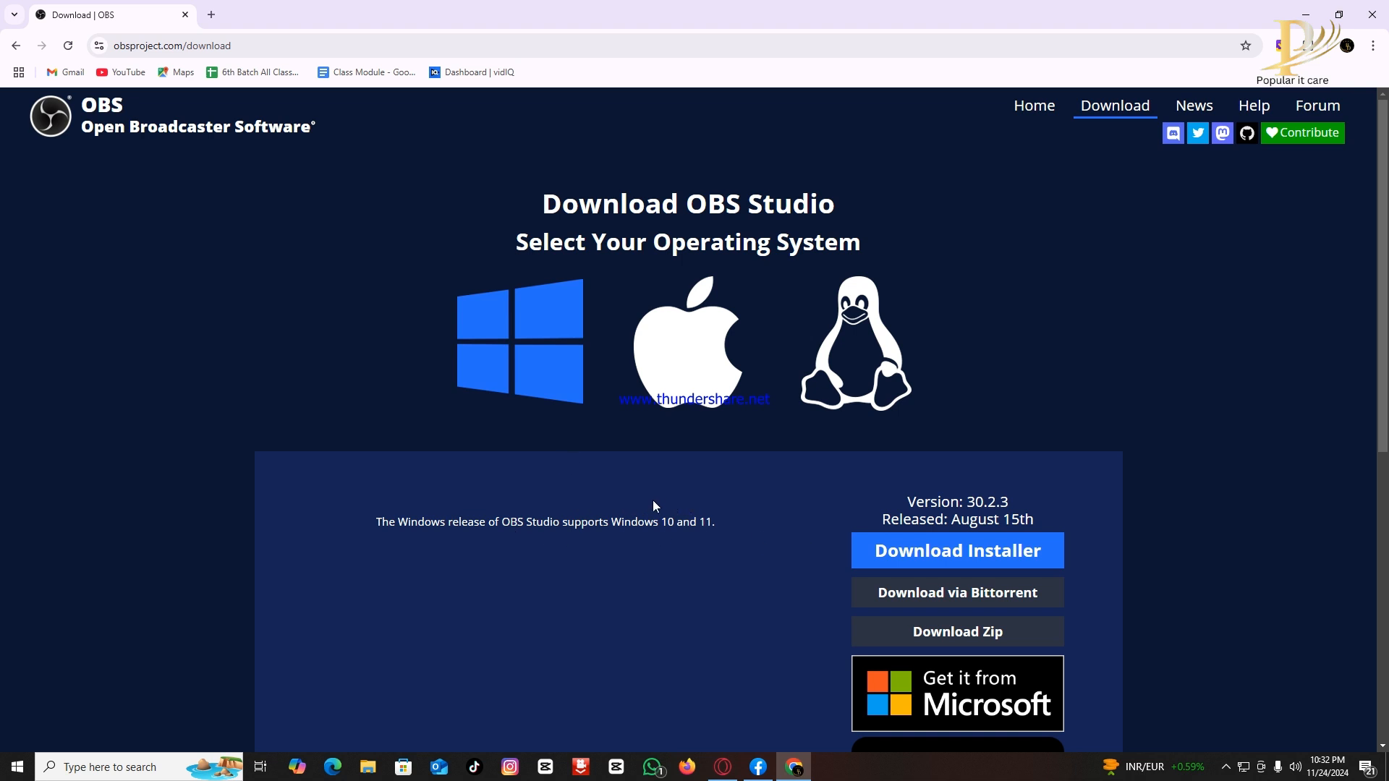
pyautogui.scroll(-1, 890, 527)
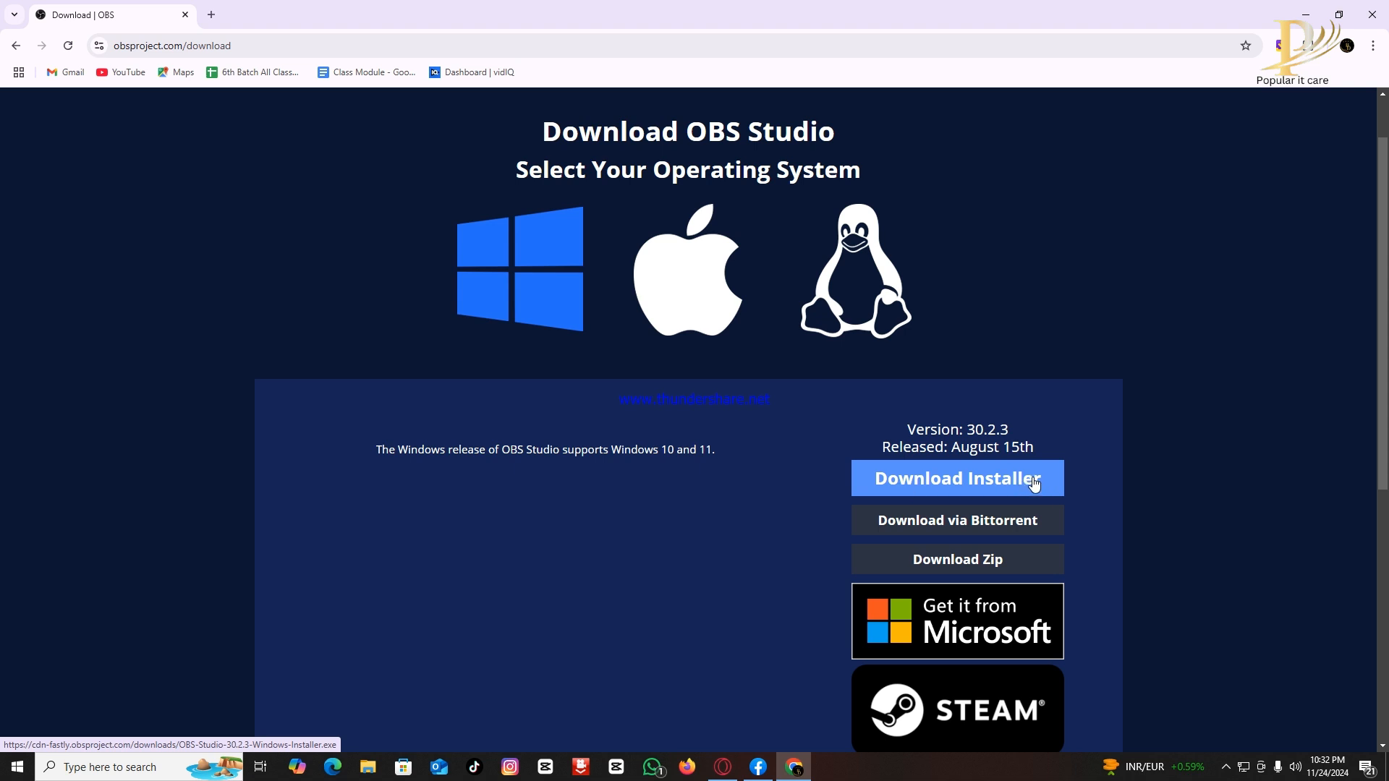
pyautogui.click(943, 482)
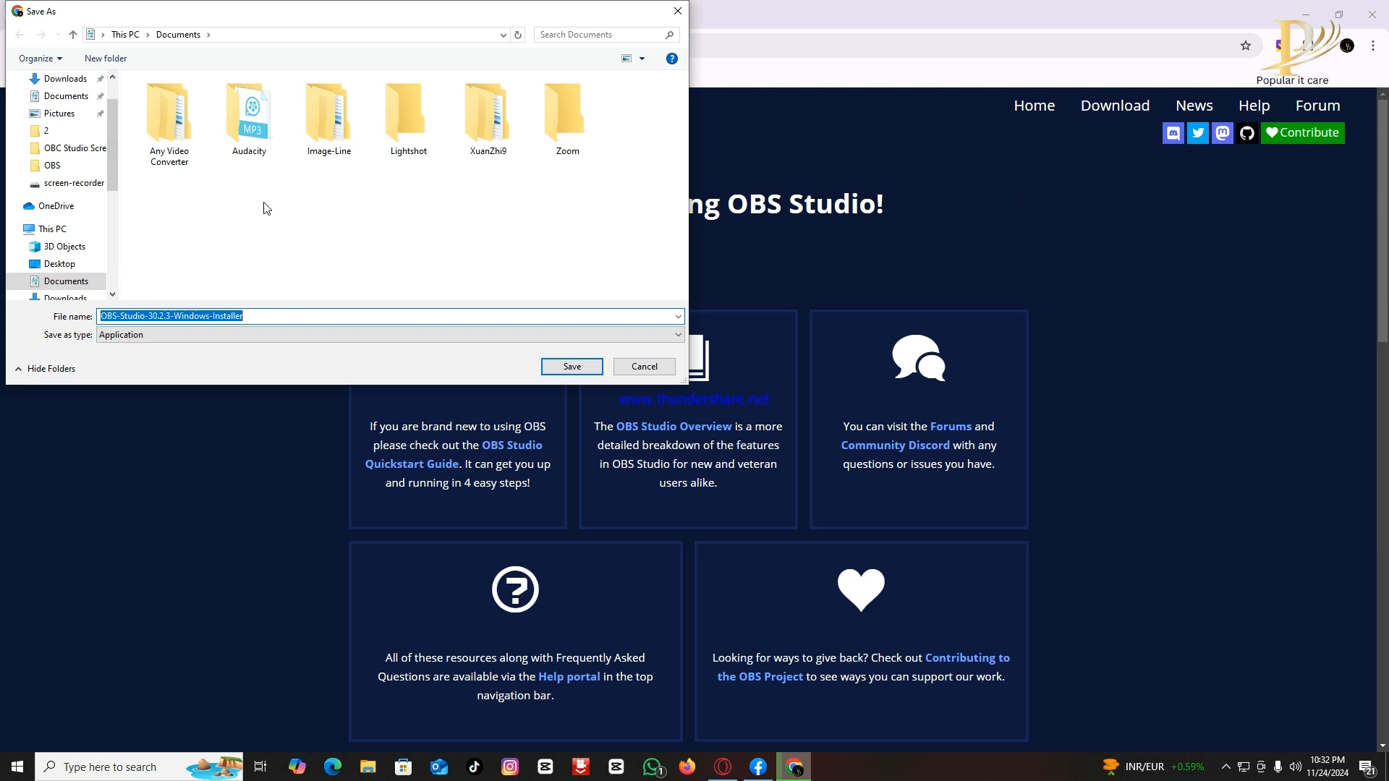
pyautogui.moveTo(115, 184); pyautogui.dragTo(116, 228)
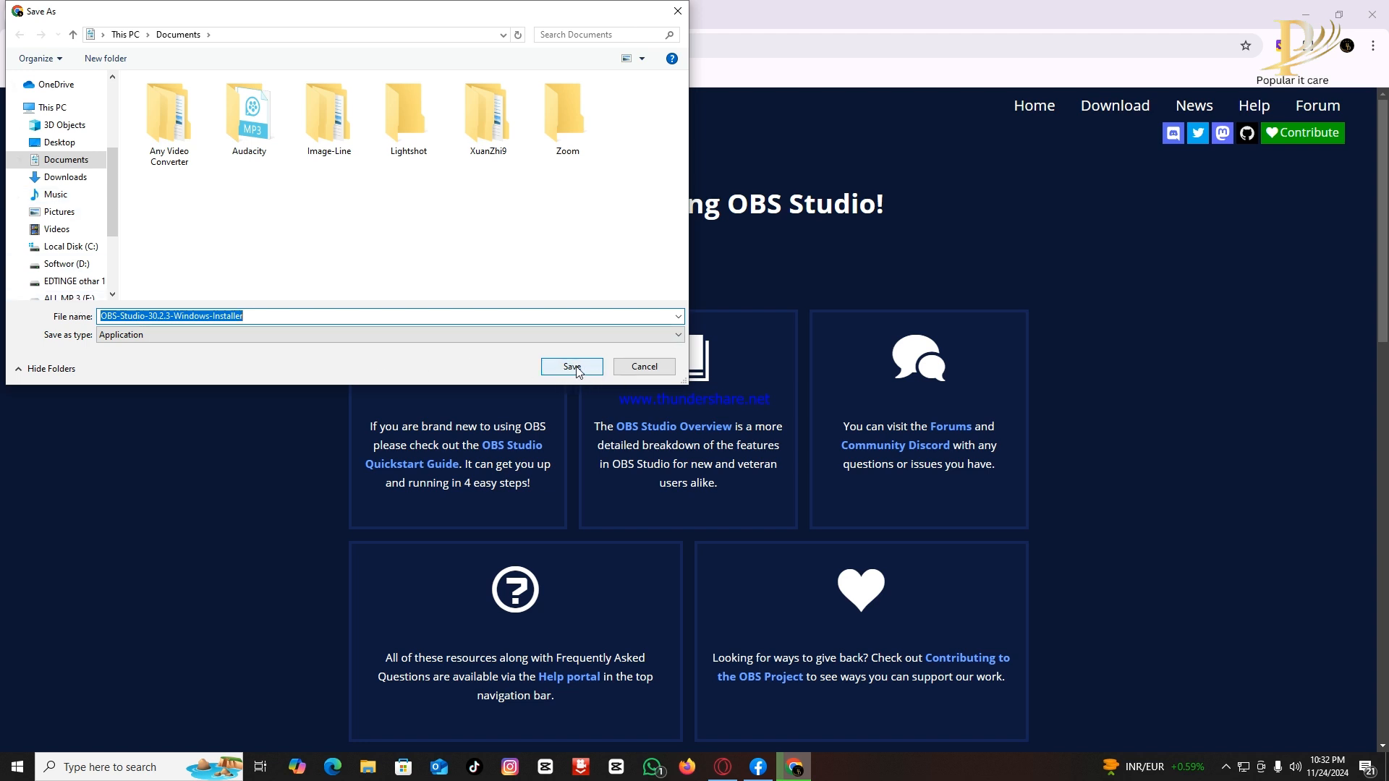
pyautogui.click(636, 369)
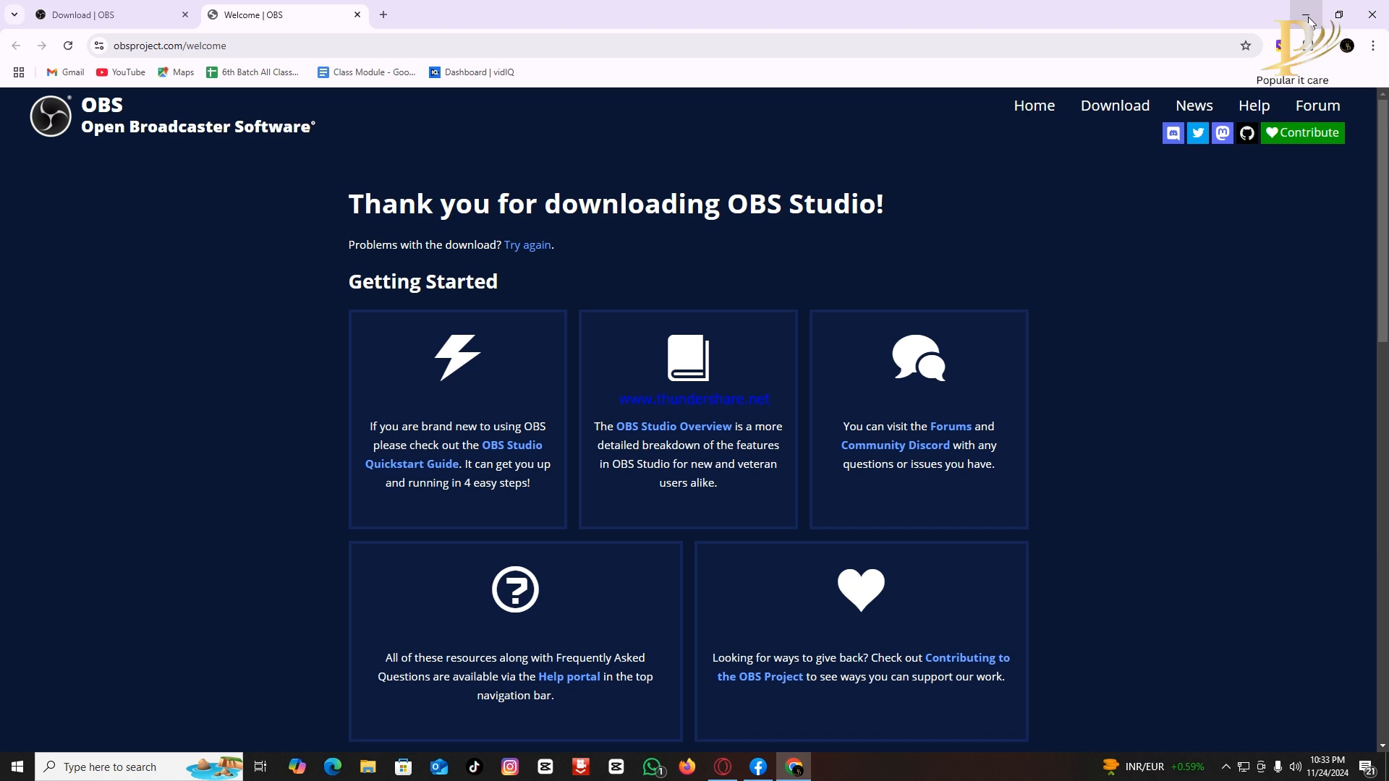
# - Minimize the browser window and refresh the desktop
pyautogui.click(1309, 20)
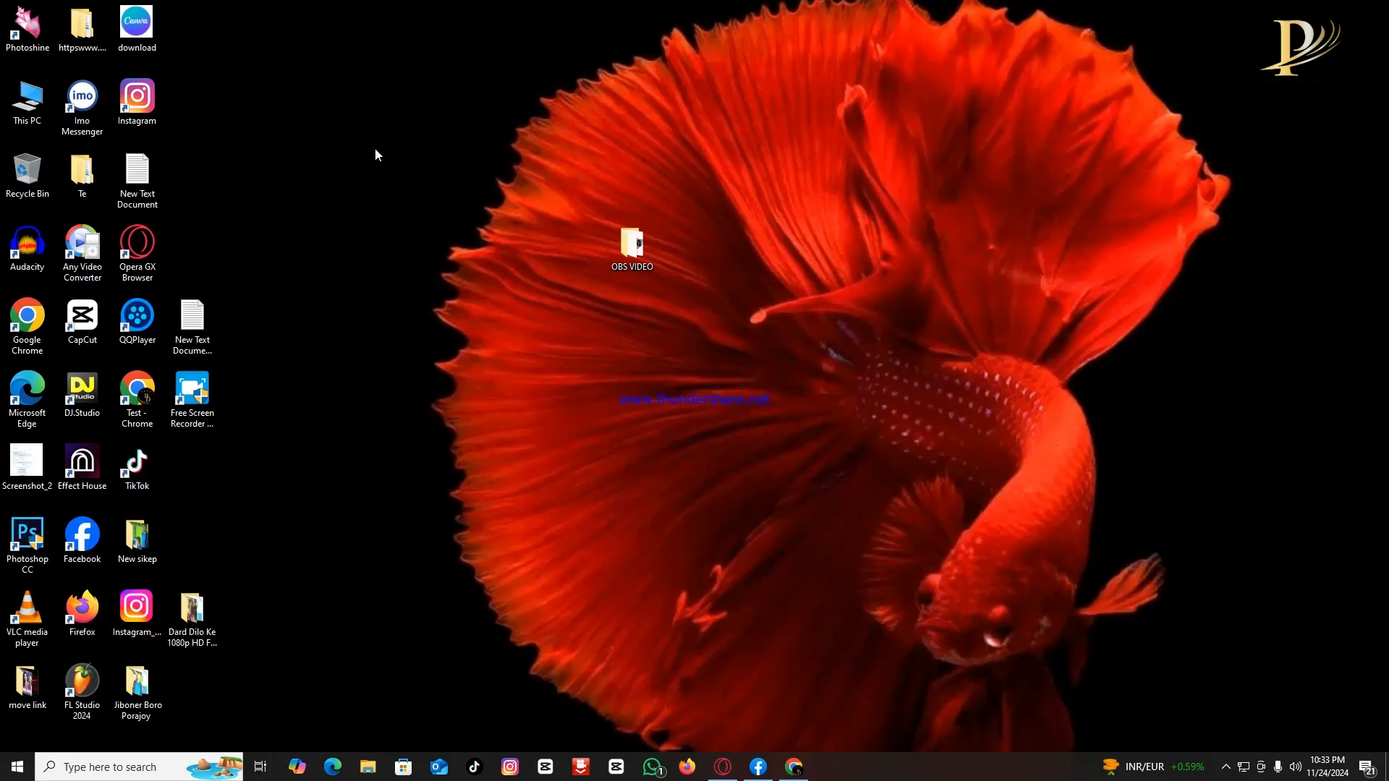
pyautogui.rightClick(375, 148)
pyautogui.press('e')
pyautogui.rightClick(374, 146)
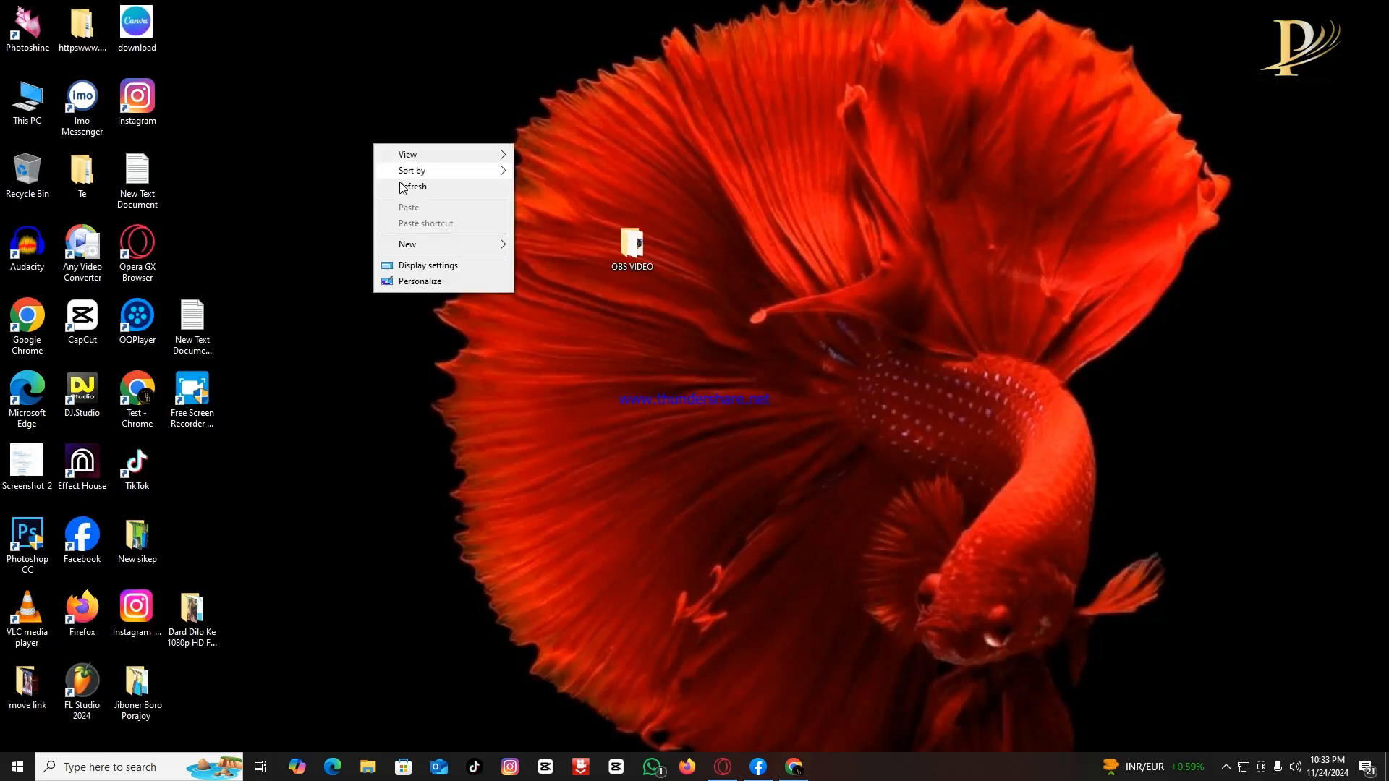
pyautogui.click(409, 191)
# - Run the OBS-Studio-30.2.3 Windows installer from the "screen racoding" folder on the Softwor (D:) drive
pyautogui.doubleClick(35, 119)
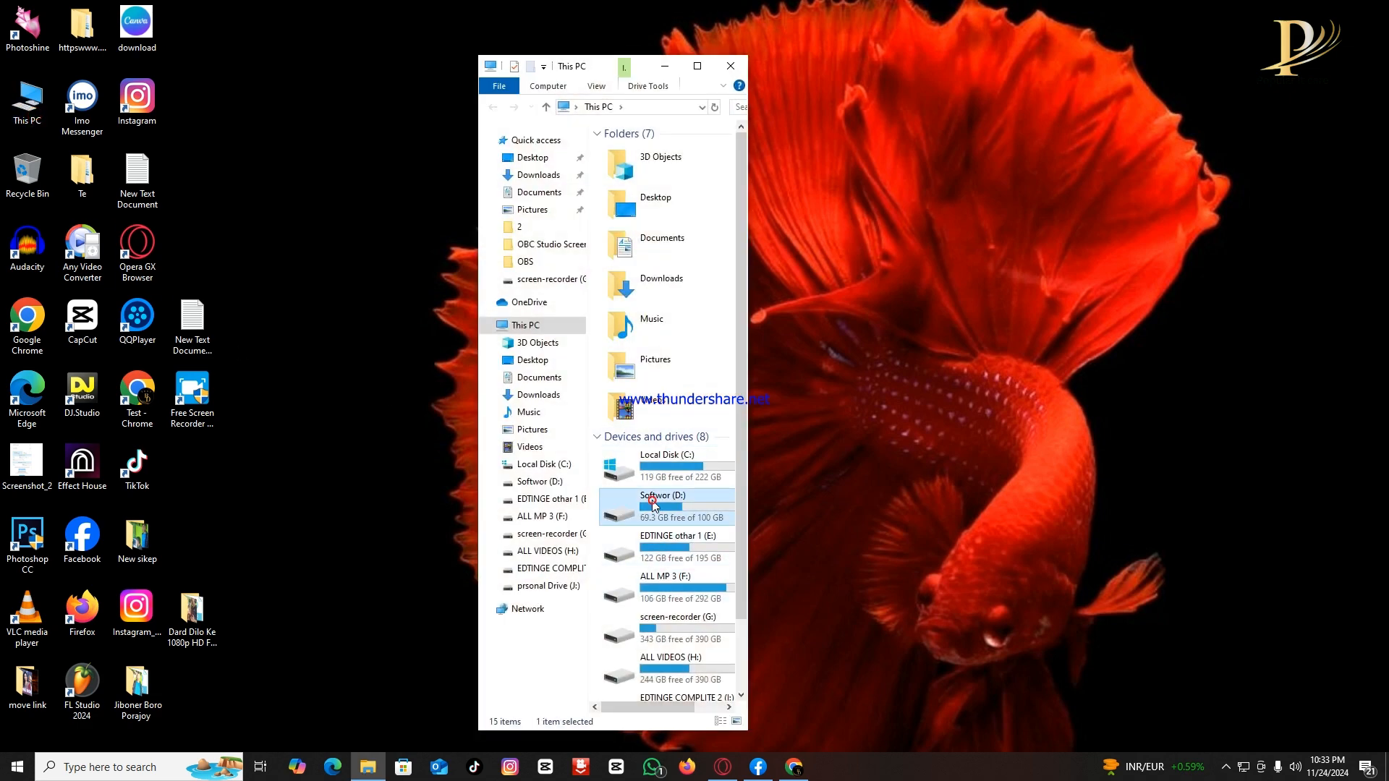
pyautogui.doubleClick(663, 508)
pyautogui.doubleClick(651, 378)
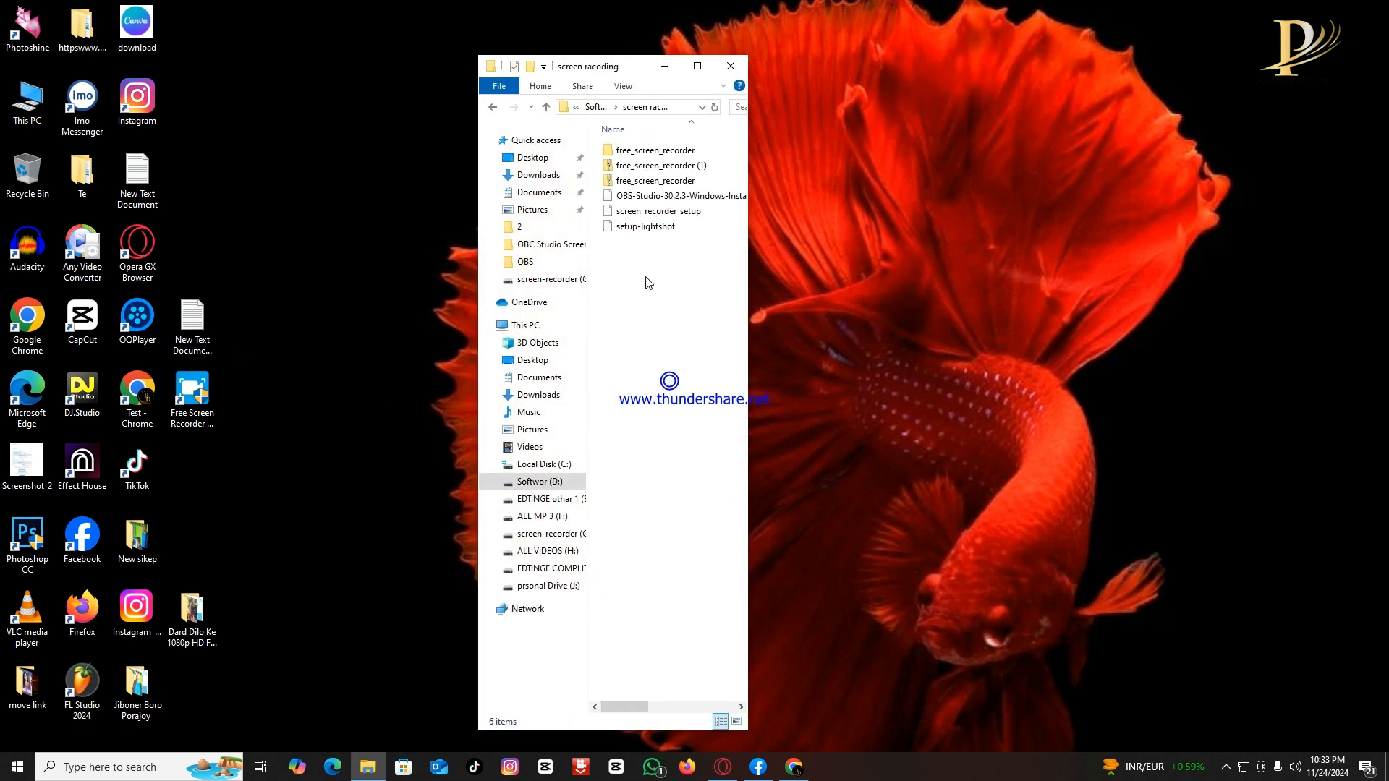
pyautogui.click(654, 196)
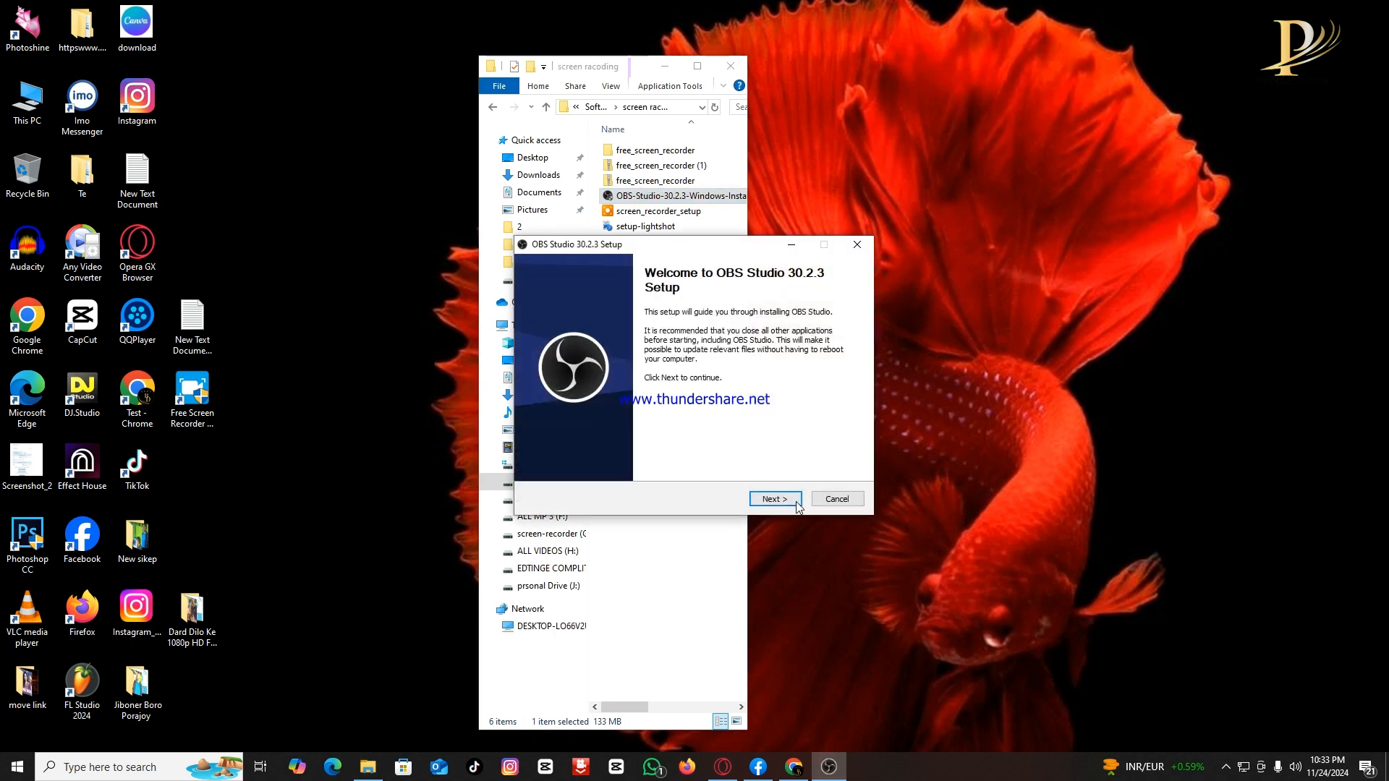
# - Proceed through the OBS Studio 30.2.3 setup and install it in the default folder C:\Program Files\obs-studio
pyautogui.click(789, 502)
pyautogui.click(796, 505)
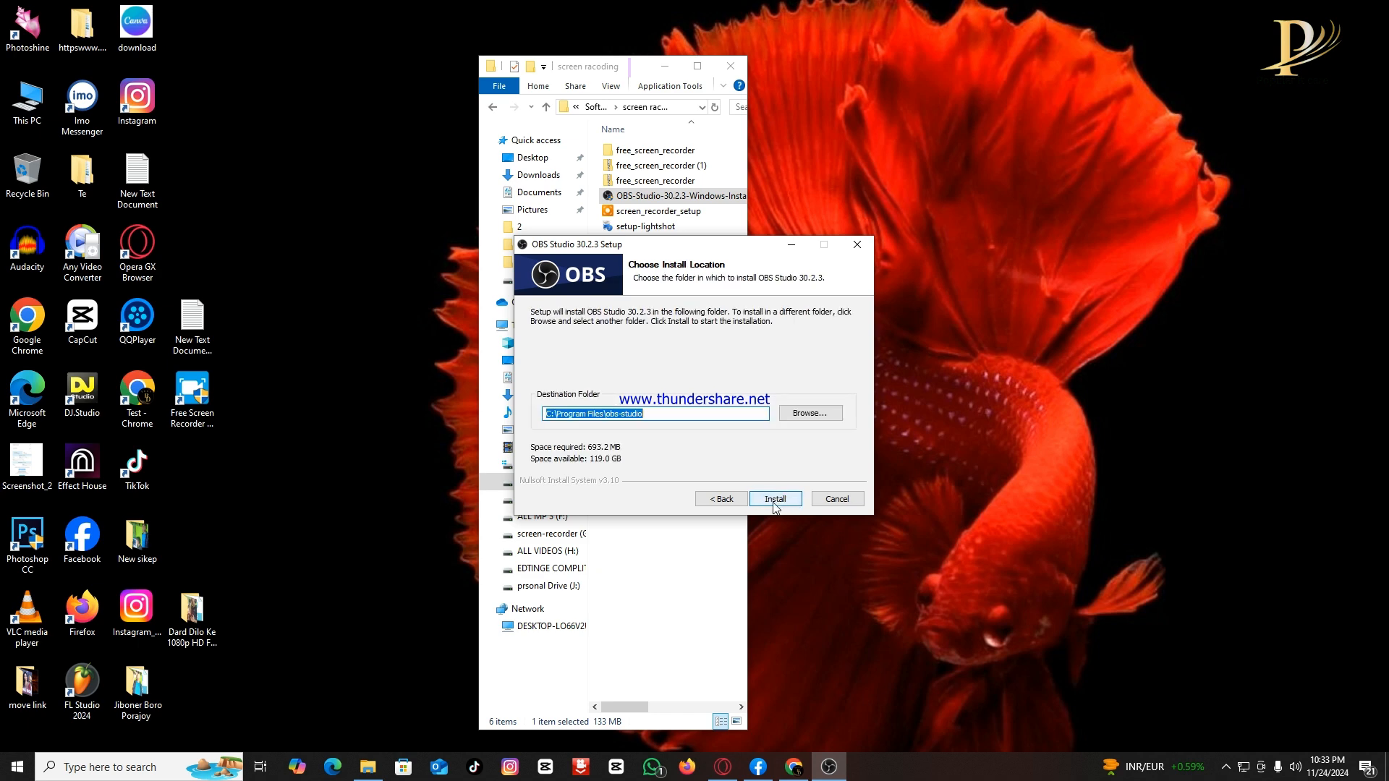
pyautogui.click(775, 504)
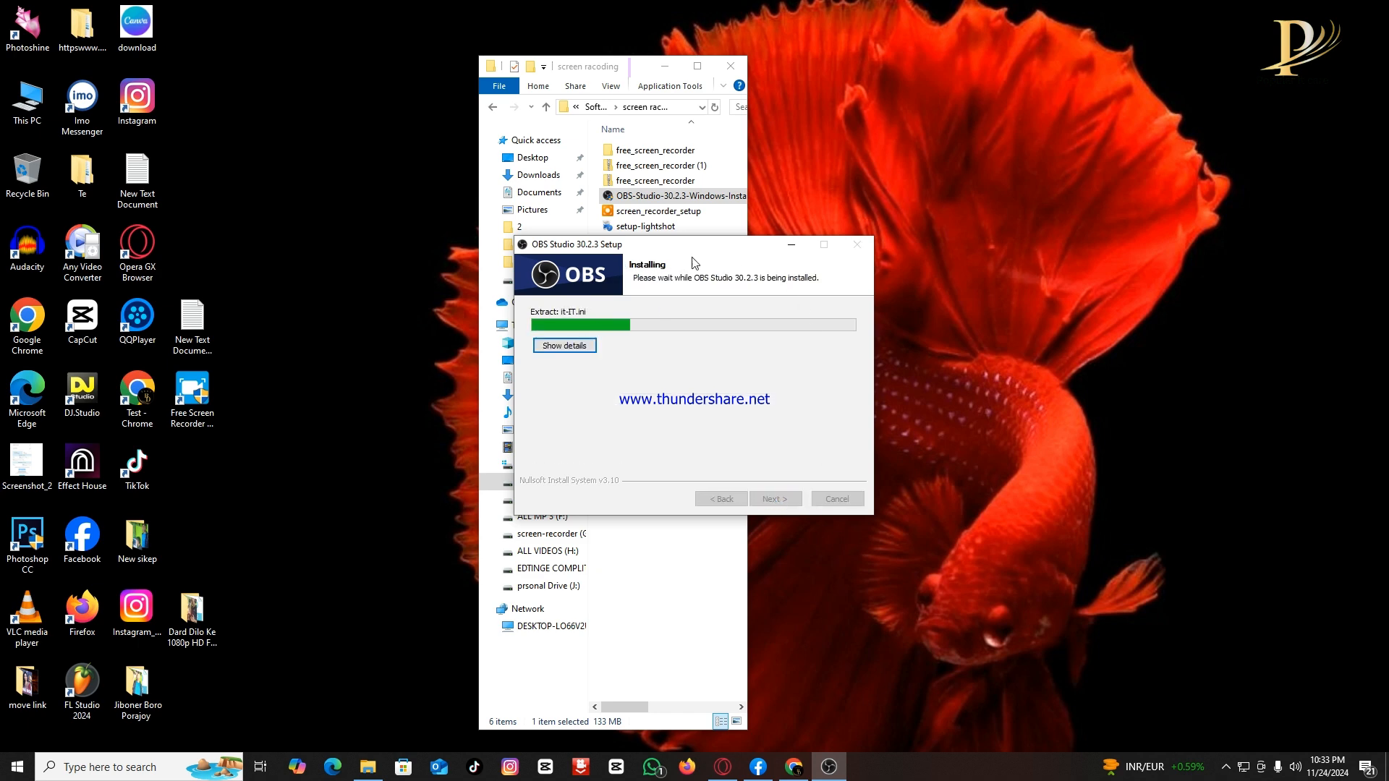
# - Move the setup window aside and close the "screen racoding" folder window during the installation
pyautogui.moveTo(675, 249); pyautogui.dragTo(780, 274)
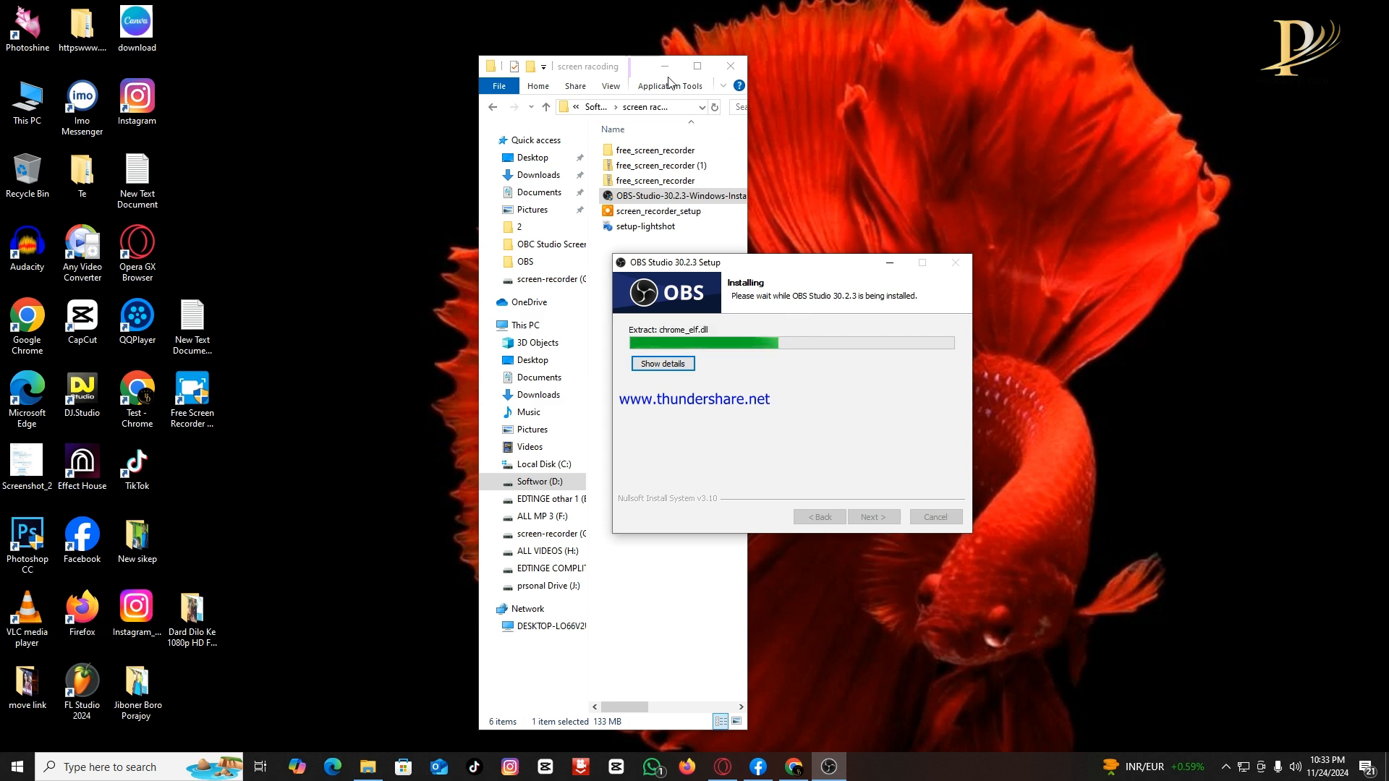
pyautogui.moveTo(608, 68); pyautogui.dragTo(431, 70)
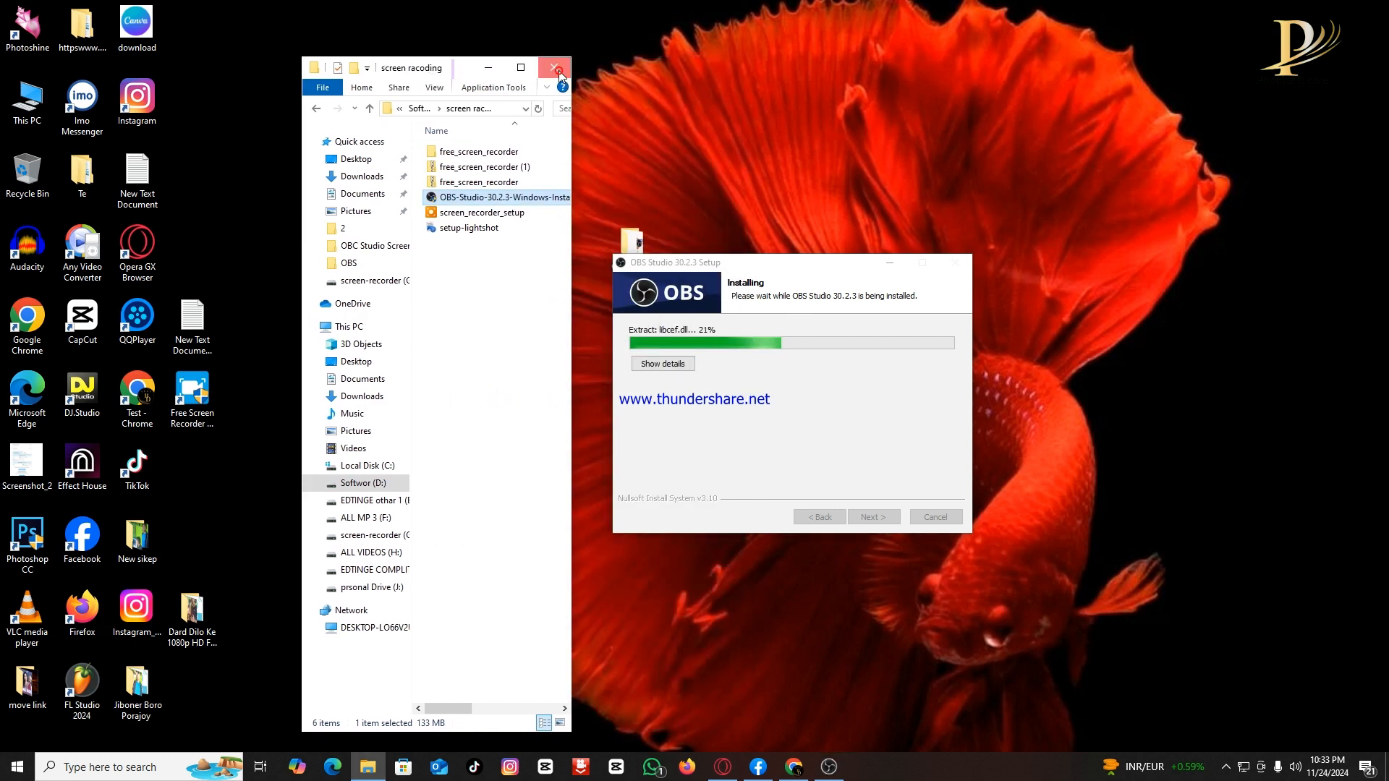
pyautogui.click(554, 68)
pyautogui.rightClick(418, 153)
pyautogui.click(456, 196)
pyautogui.rightClick(386, 137)
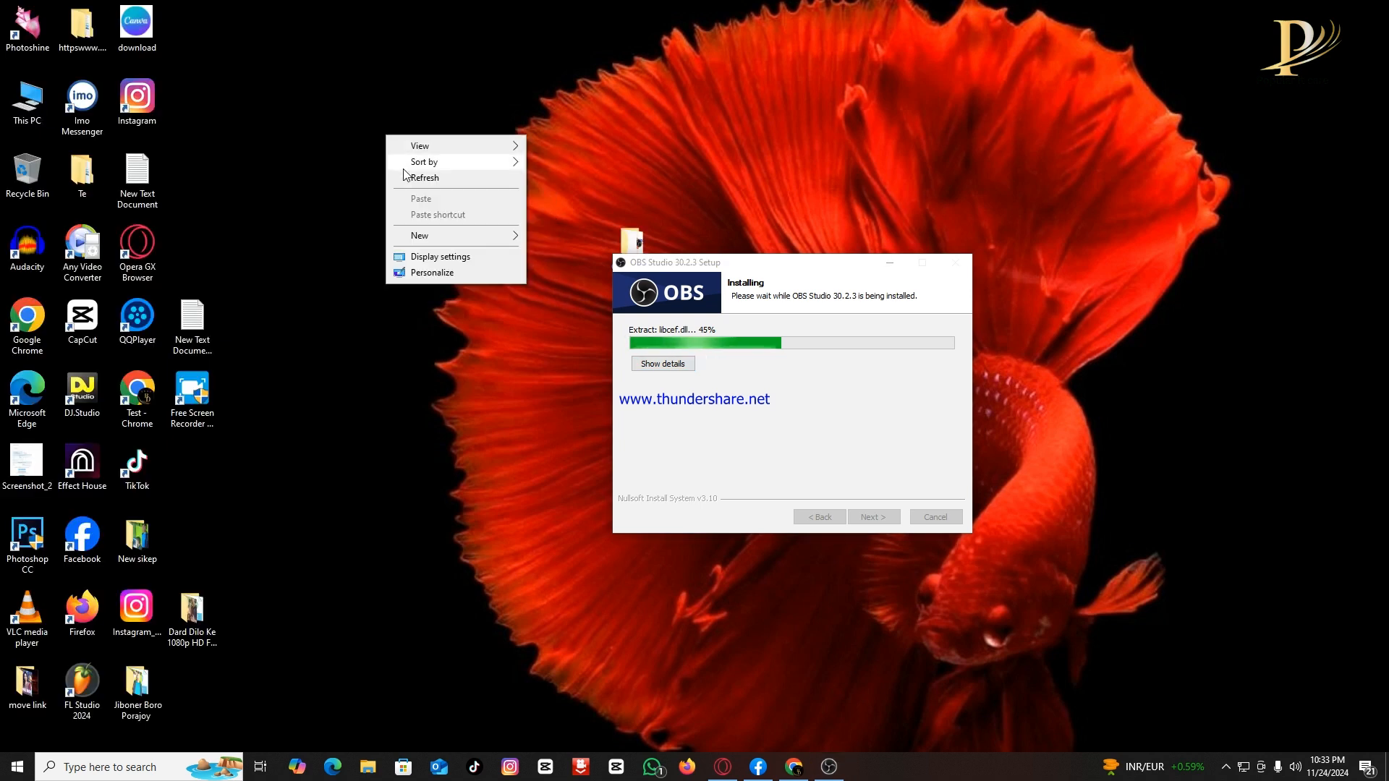
pyautogui.click(405, 179)
pyautogui.rightClick(353, 84)
pyautogui.click(406, 129)
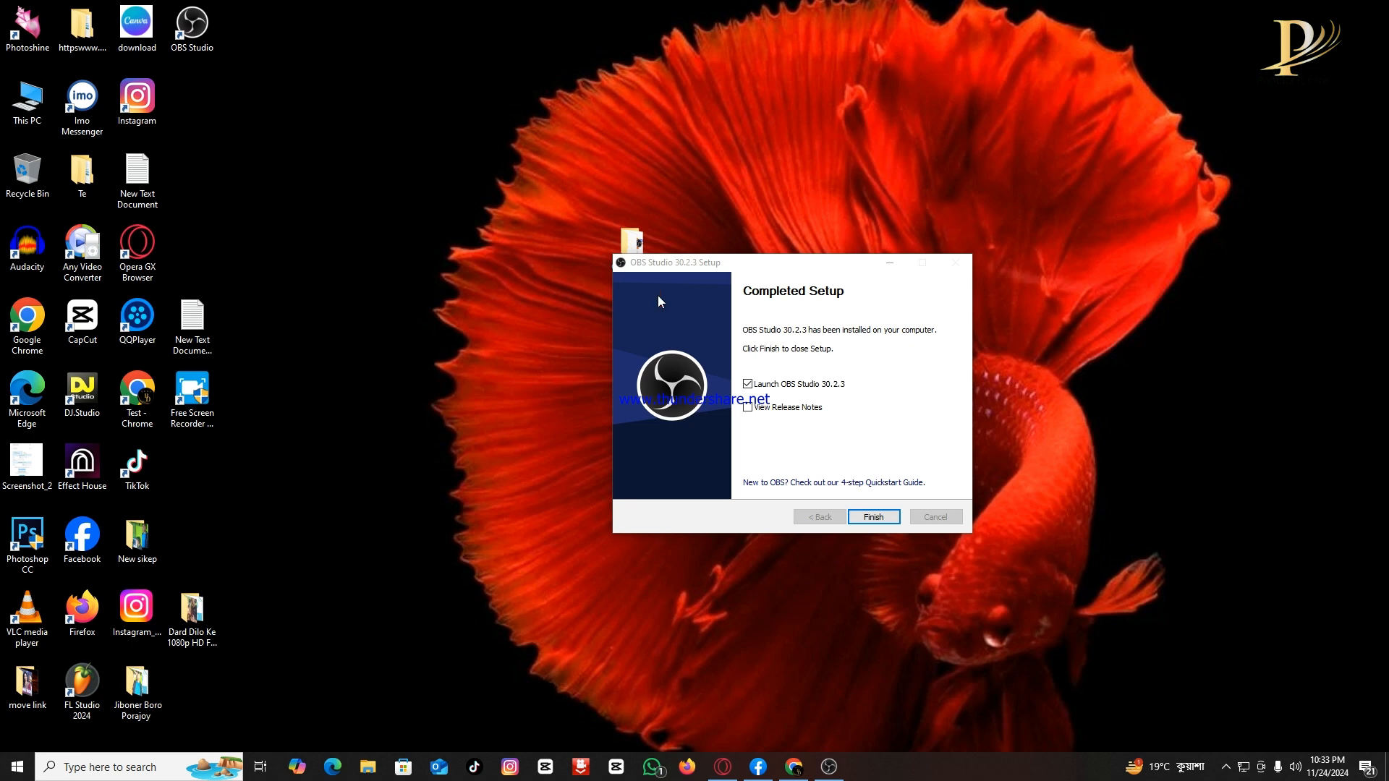
# - Finish the setup with the option to launch OBS Studio 30.2.3 enabled, and refresh the desktop
pyautogui.click(874, 517)
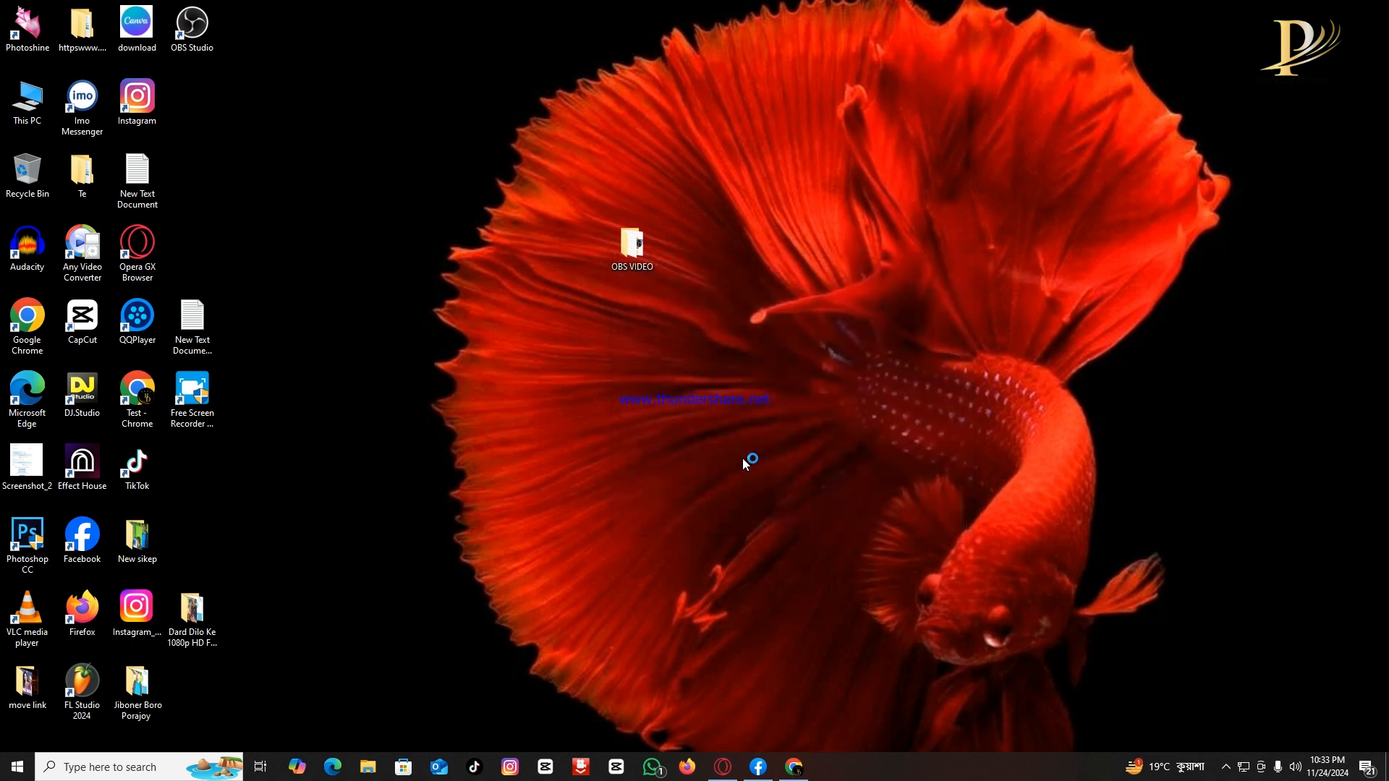
pyautogui.rightClick(508, 328)
pyautogui.click(539, 367)
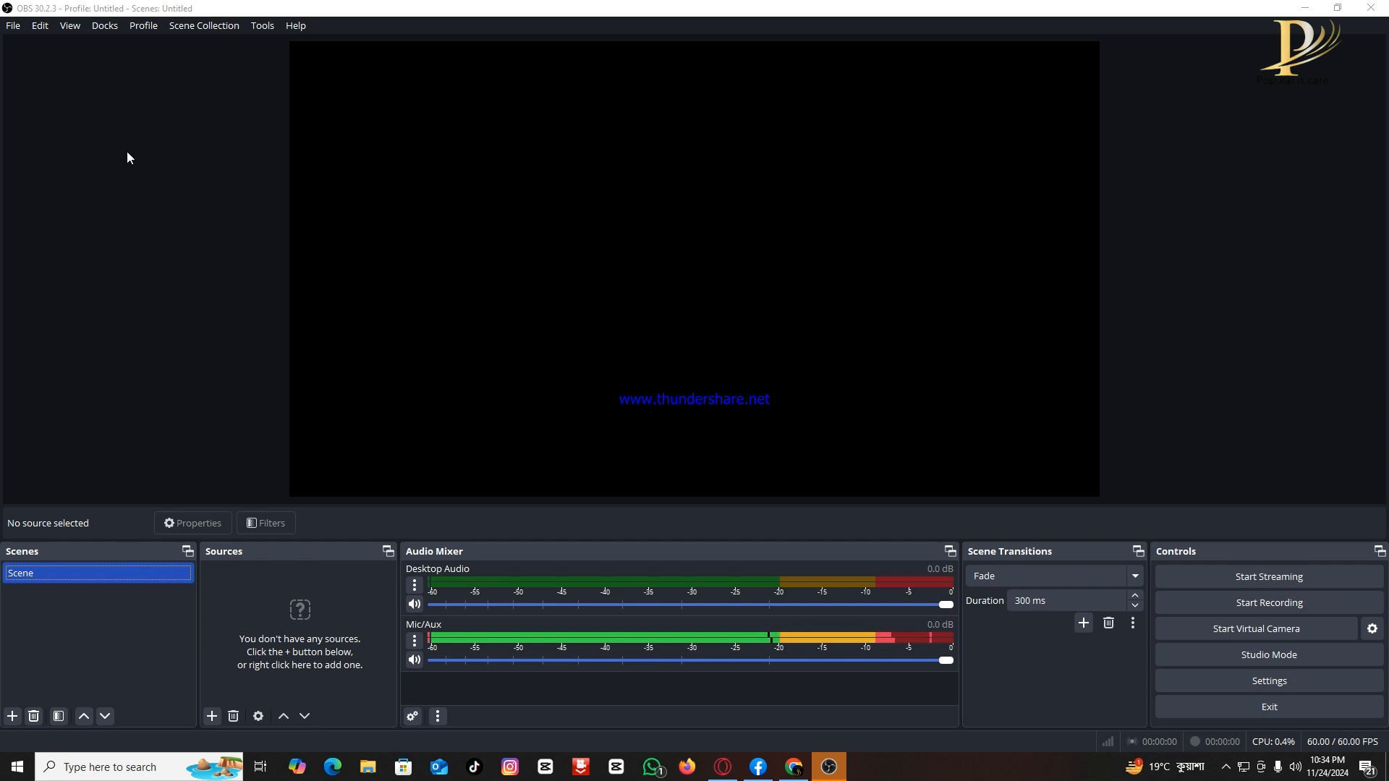
# - Hide the Scenes dock and the Sources dock in OBS Studio
pyautogui.click(102, 33)
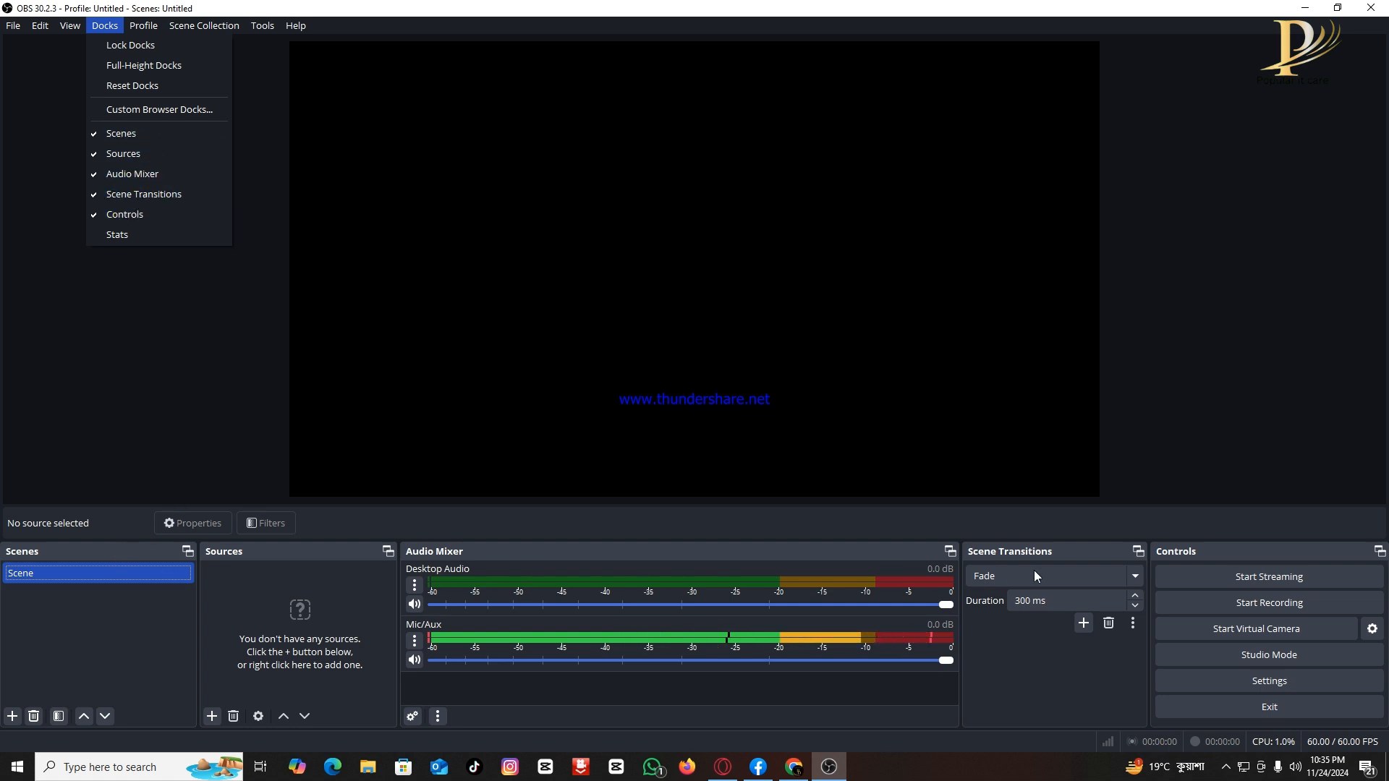
pyautogui.click(98, 134)
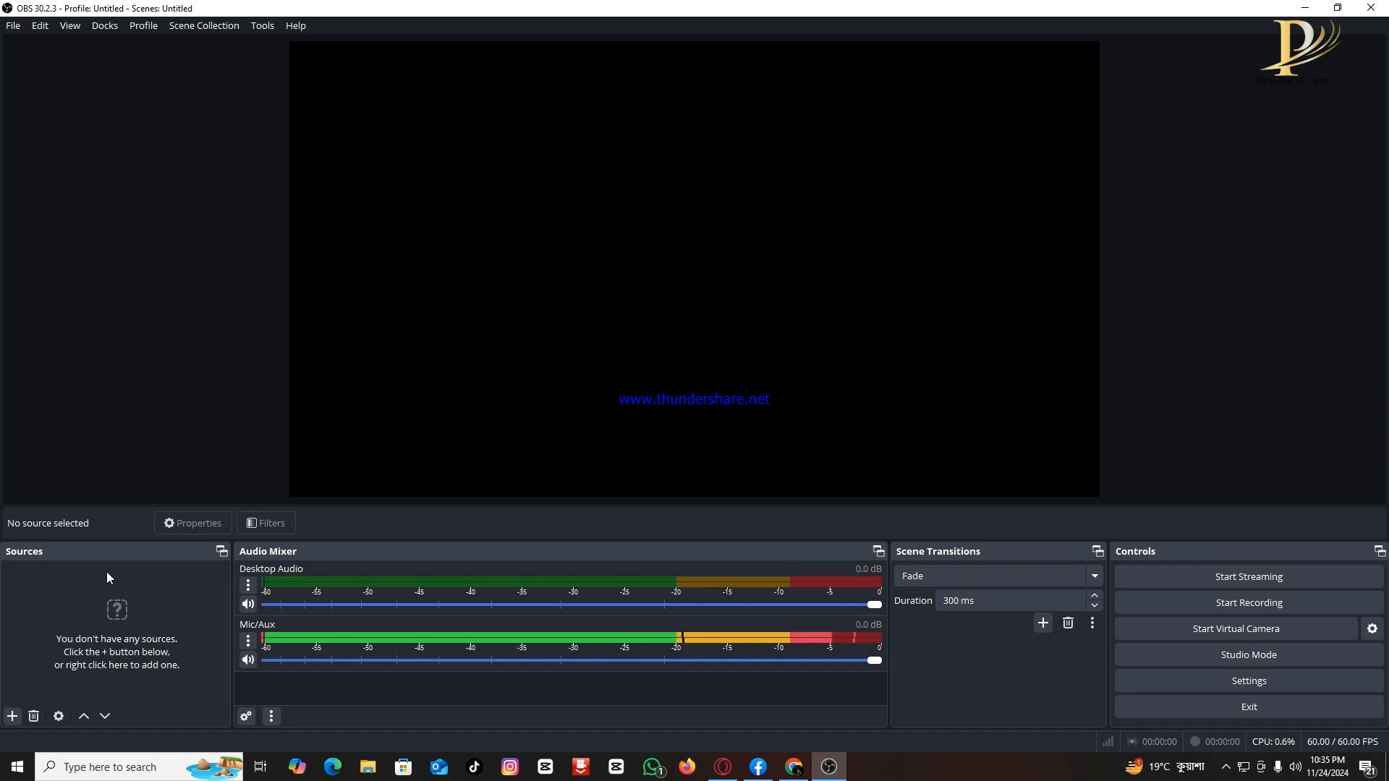
pyautogui.click(105, 25)
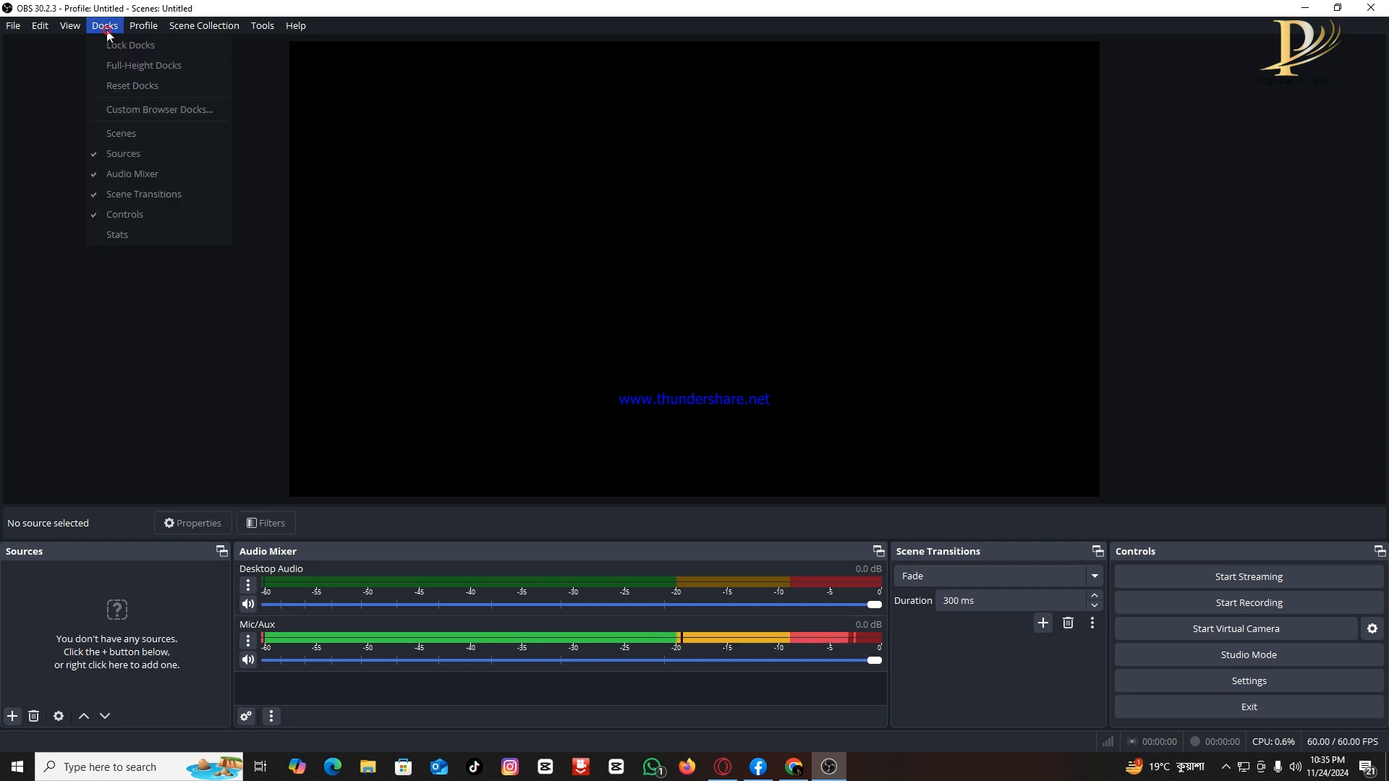
pyautogui.click(117, 154)
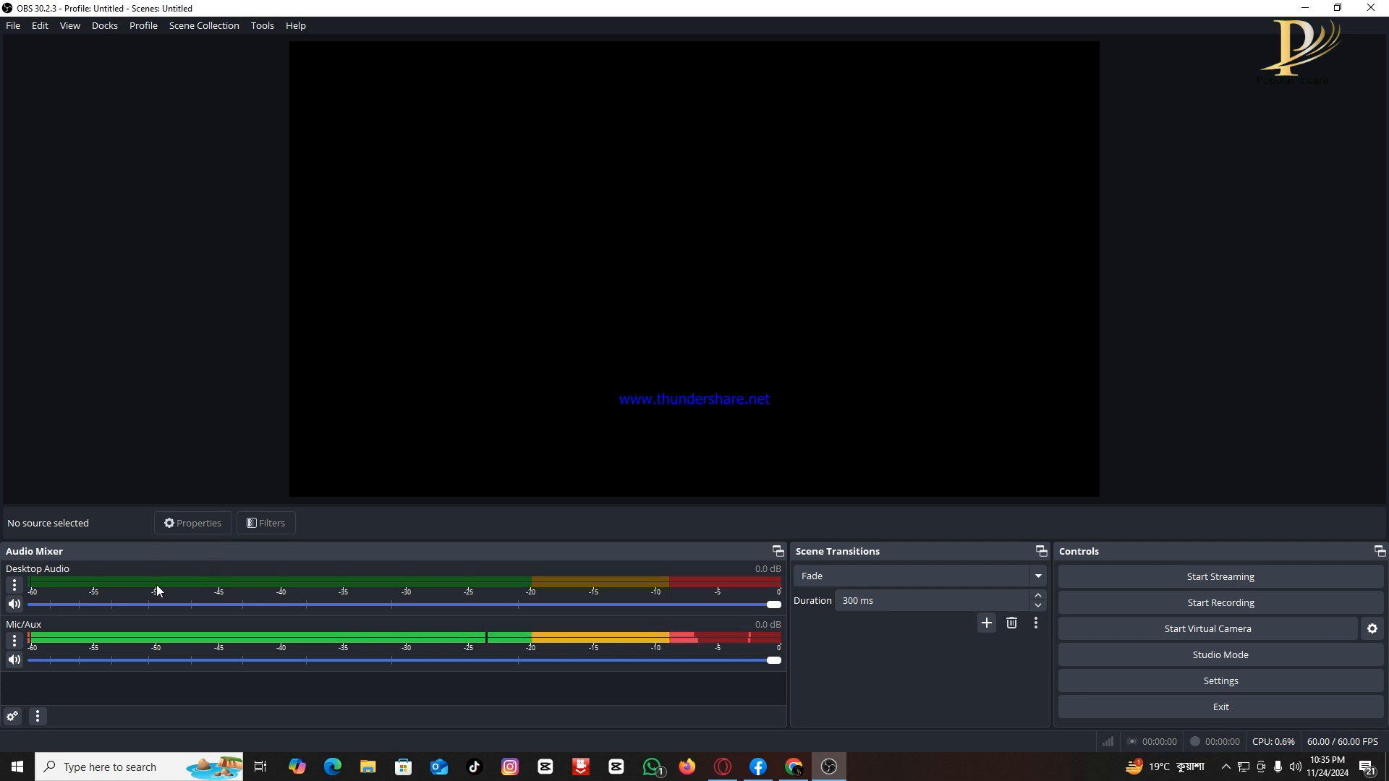
# - Show the Scenes dock and the Sources dock again
pyautogui.click(106, 26)
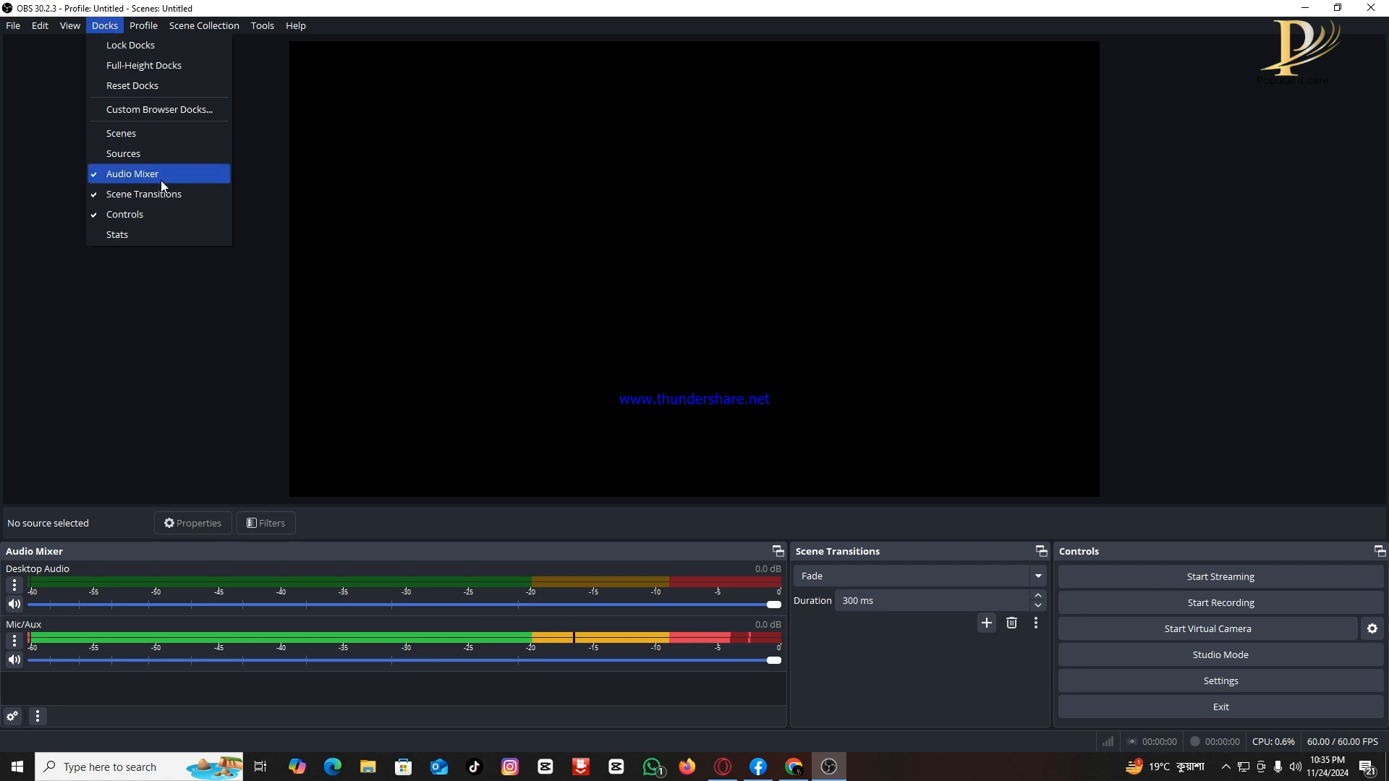
pyautogui.click(98, 138)
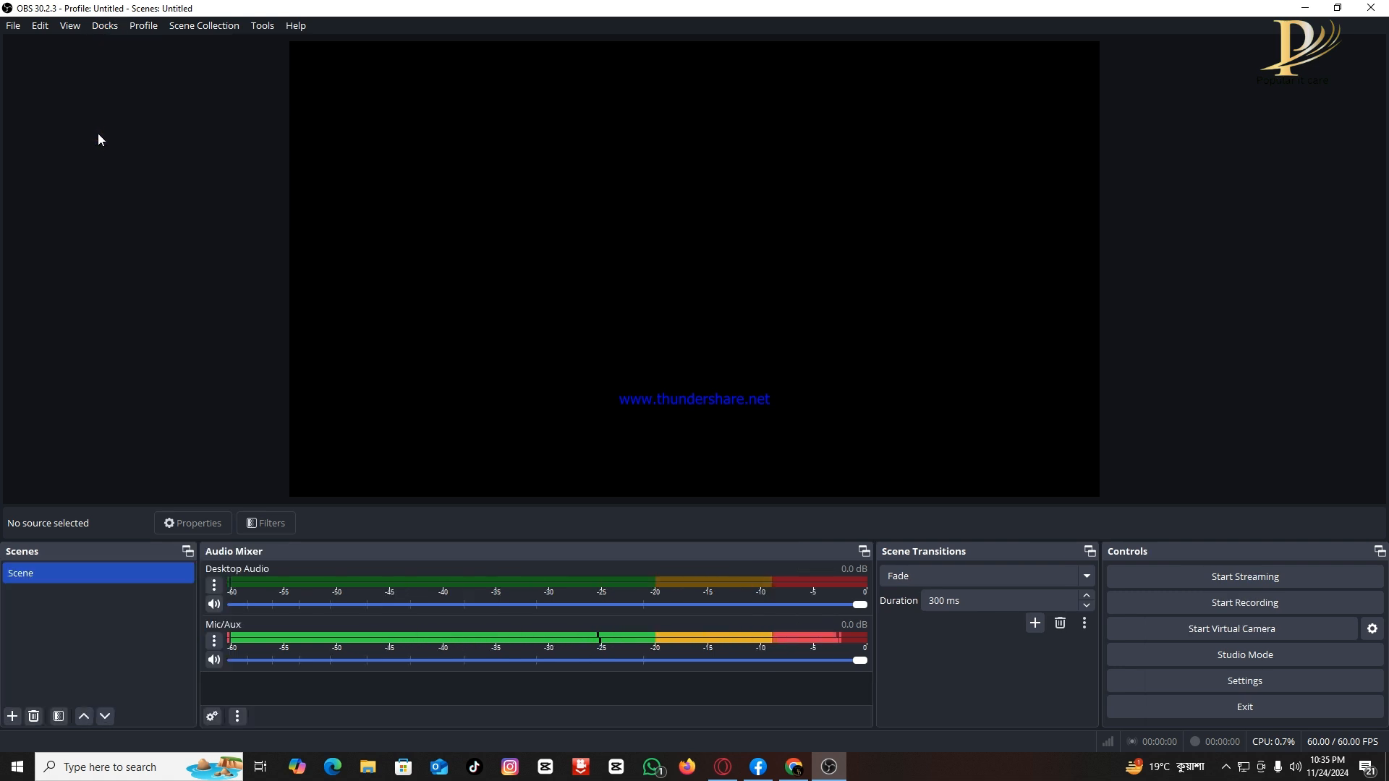
pyautogui.click(102, 26)
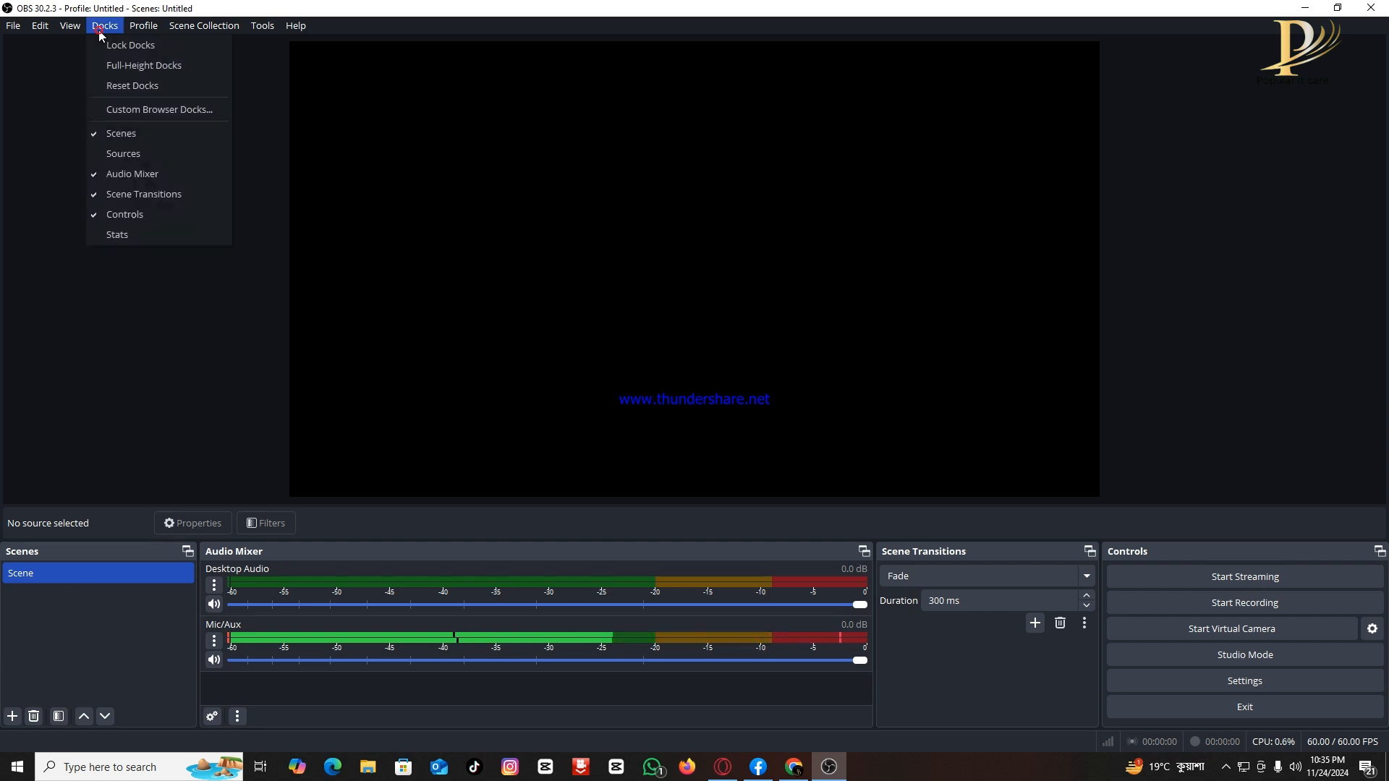
pyautogui.click(120, 155)
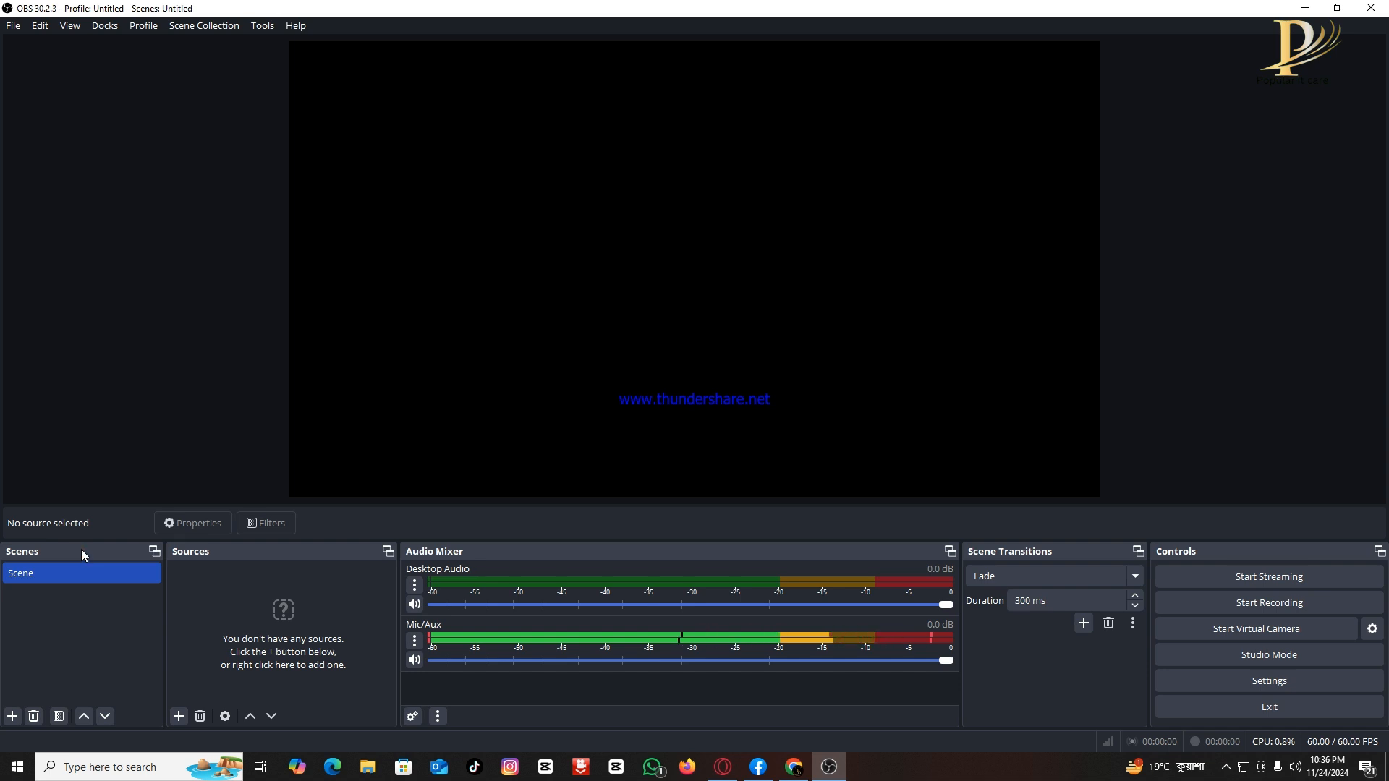
# - Add a scene named Scene 2, try switching between the two scenes, and leave the original Scene selected
pyautogui.click(32, 574)
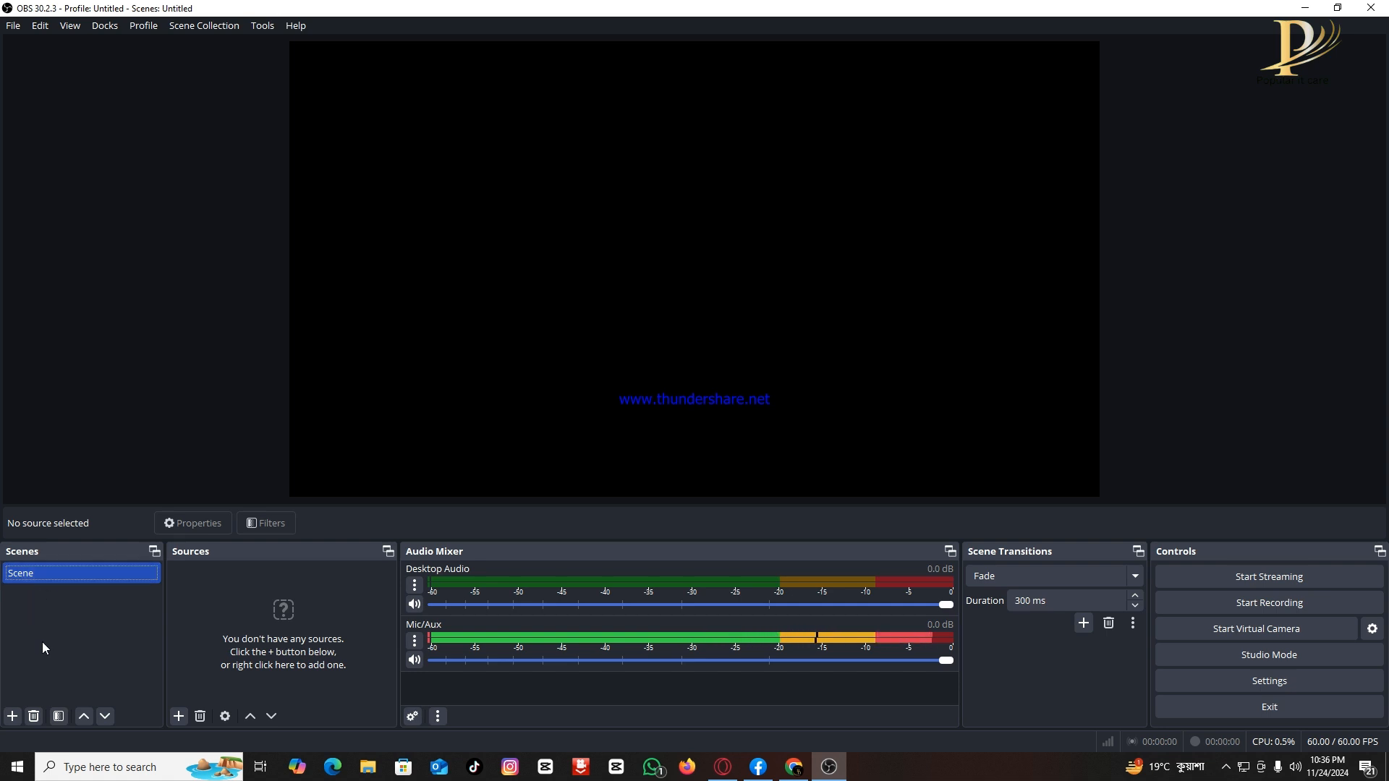
pyautogui.click(12, 716)
pyautogui.click(551, 374)
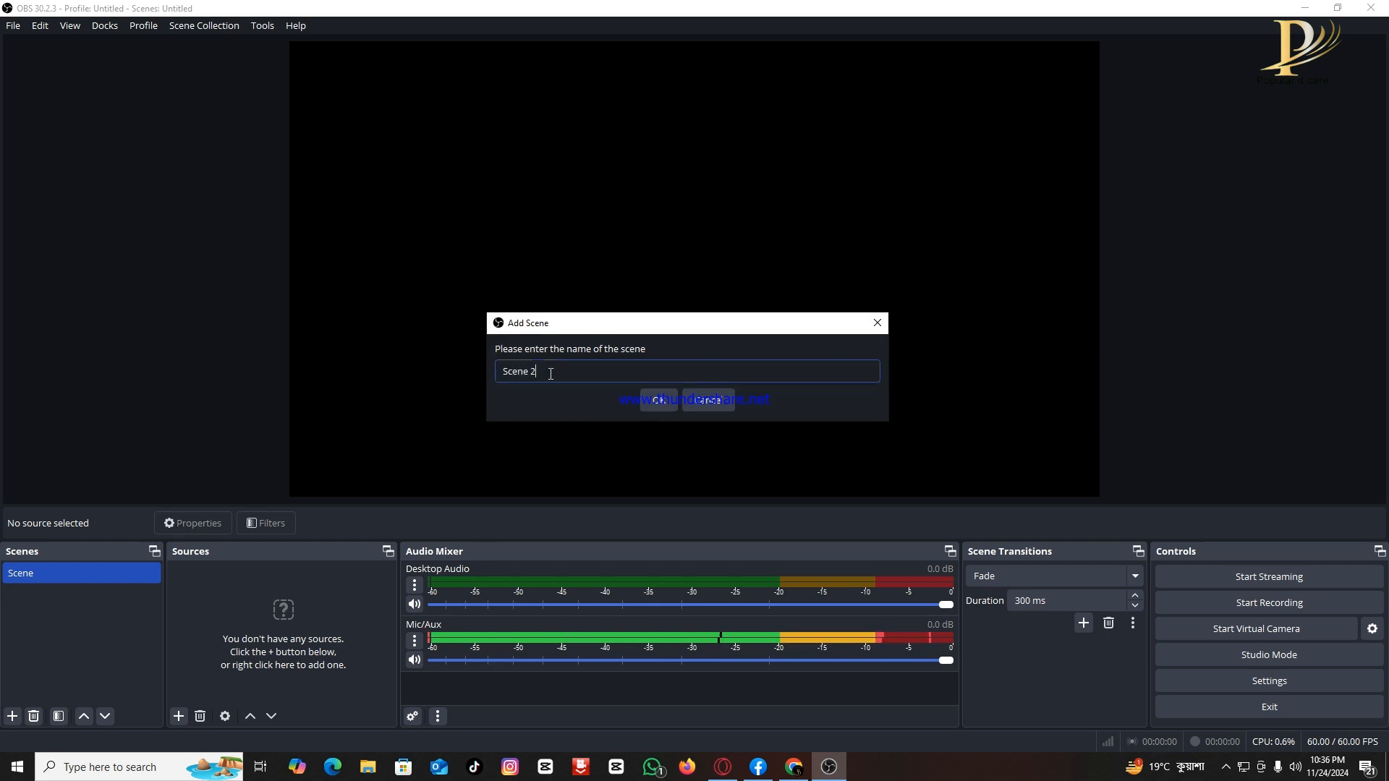
pyautogui.moveTo(551, 374); pyautogui.dragTo(519, 373)
pyautogui.click(667, 404)
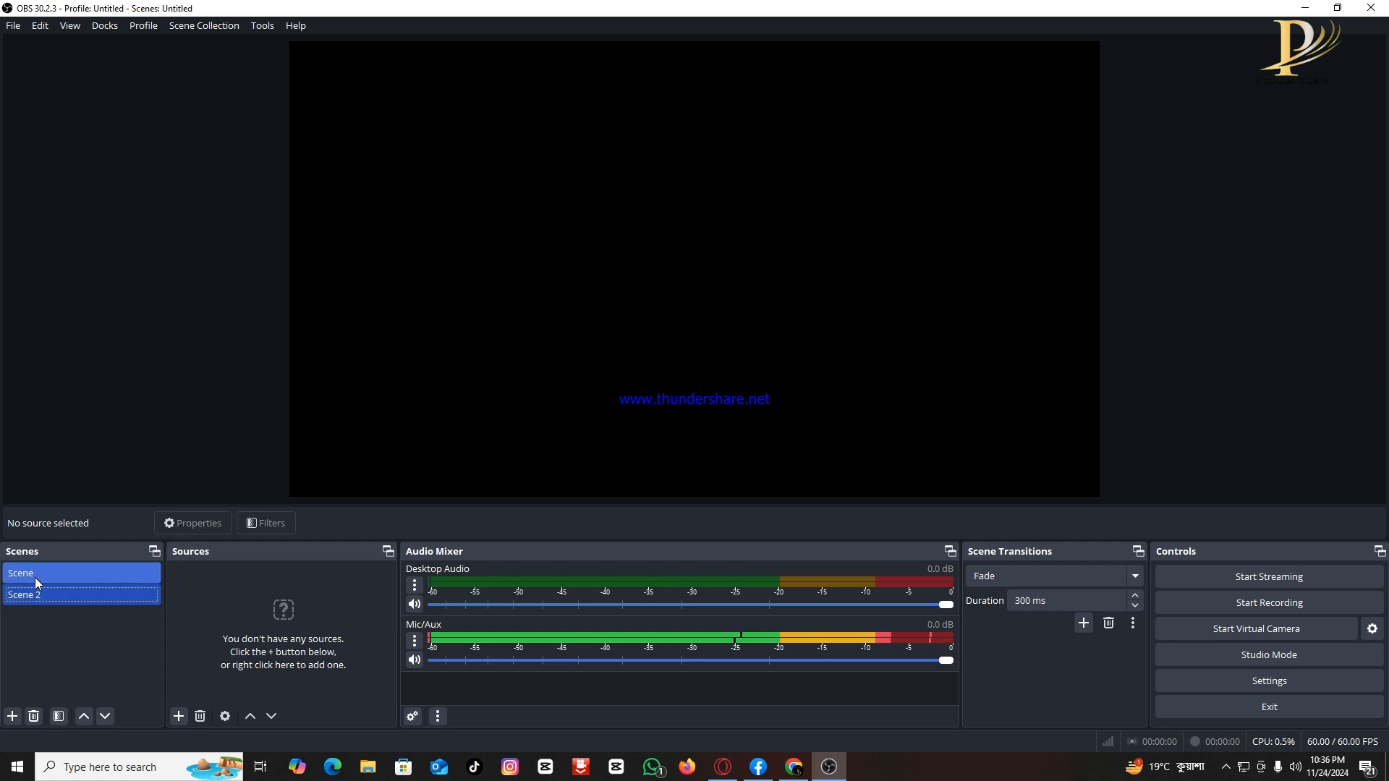
pyautogui.click(35, 577)
pyautogui.click(38, 593)
pyautogui.click(35, 576)
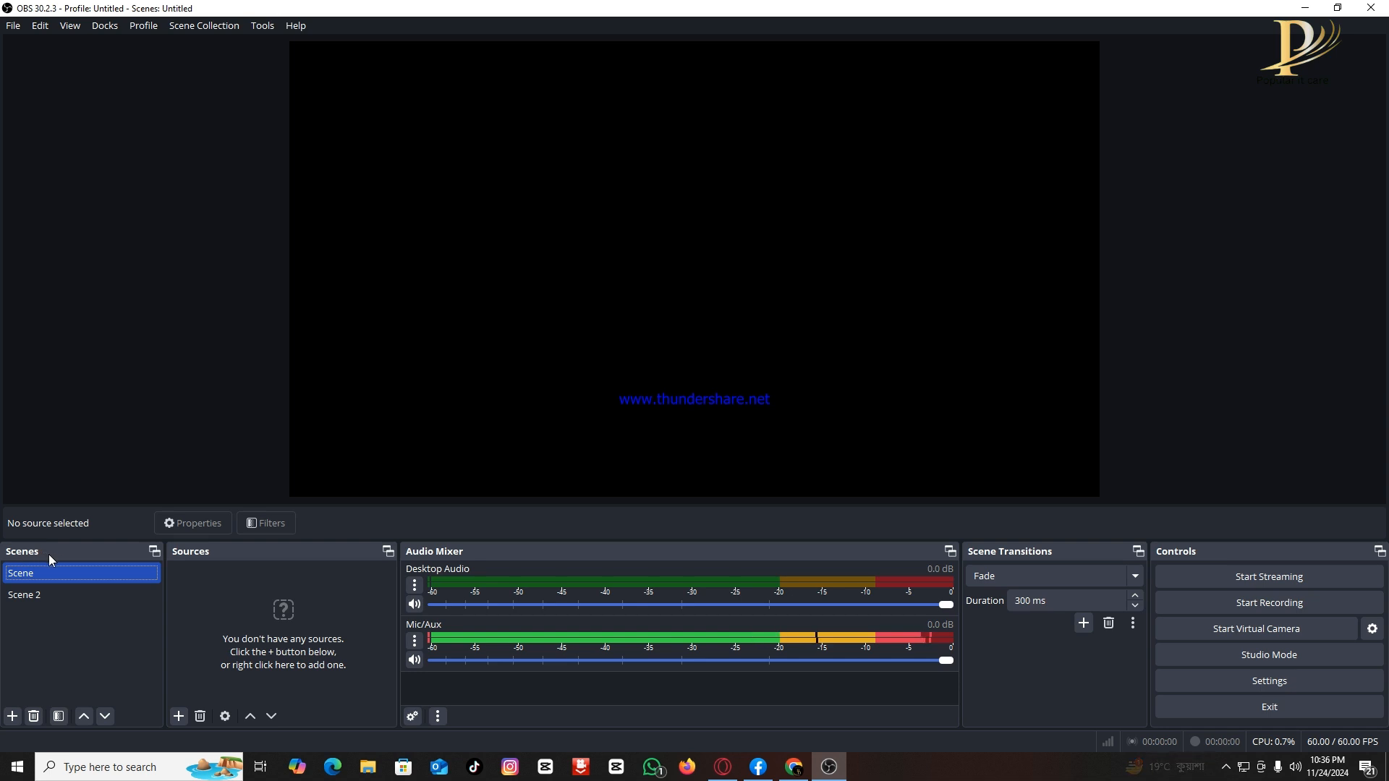
# - Add a new Audio Output Capture source to Scene with the Default device and device timestamps enabled
pyautogui.click(180, 718)
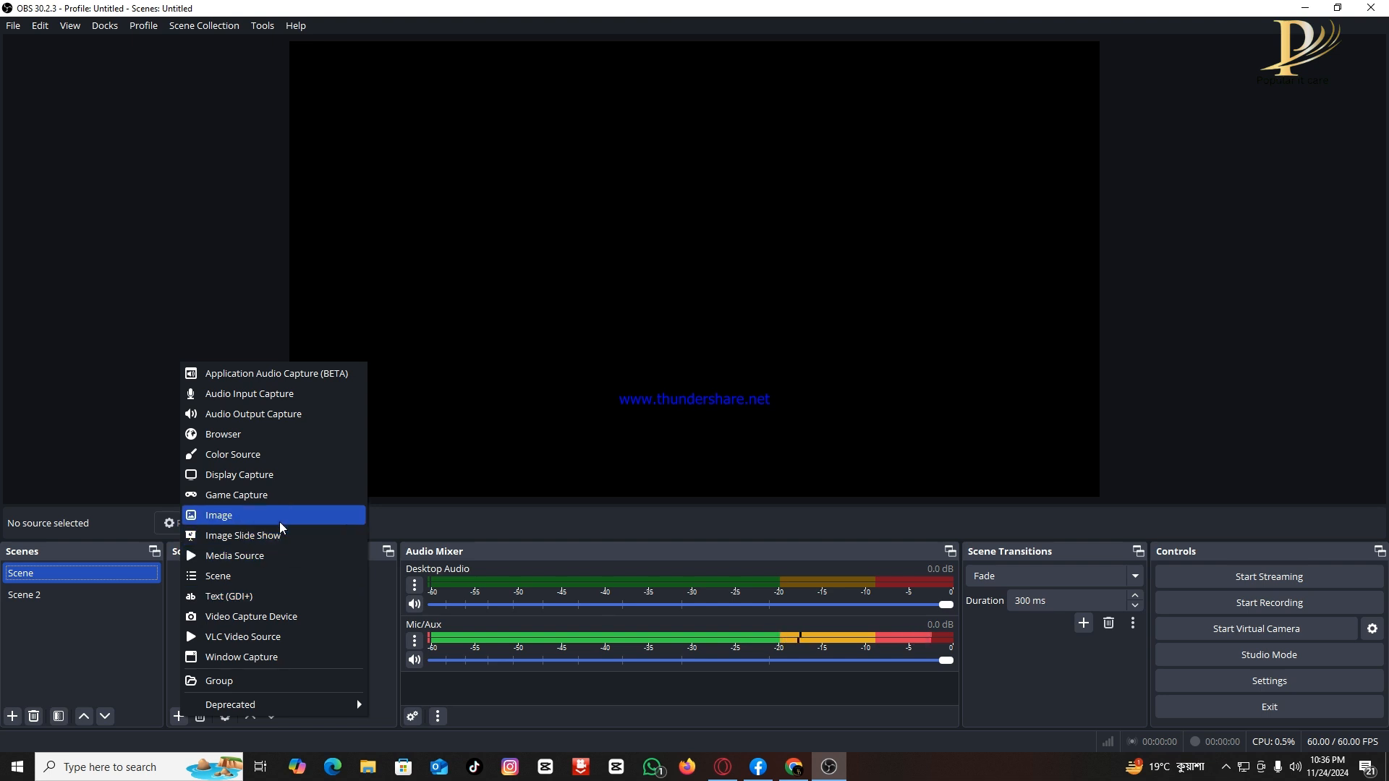
pyautogui.click(265, 419)
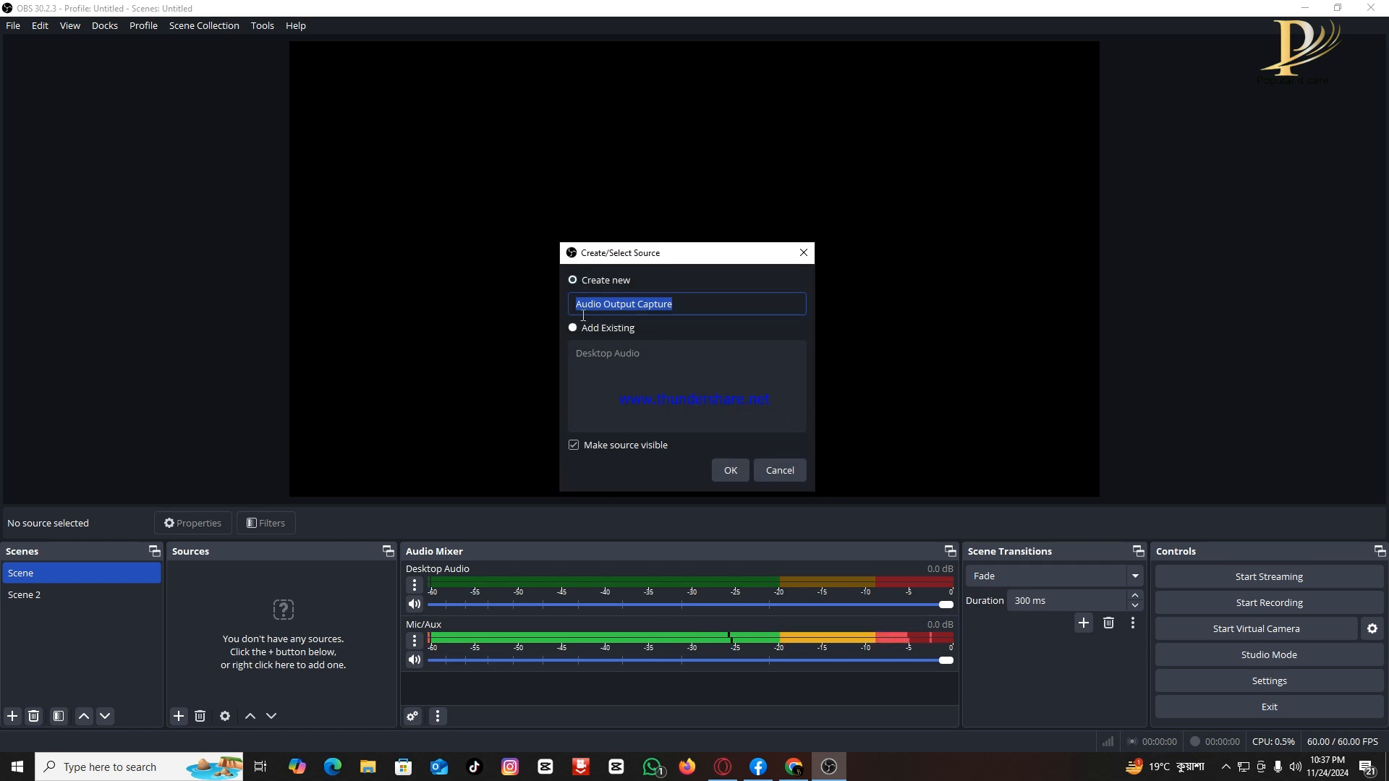
pyautogui.click(732, 470)
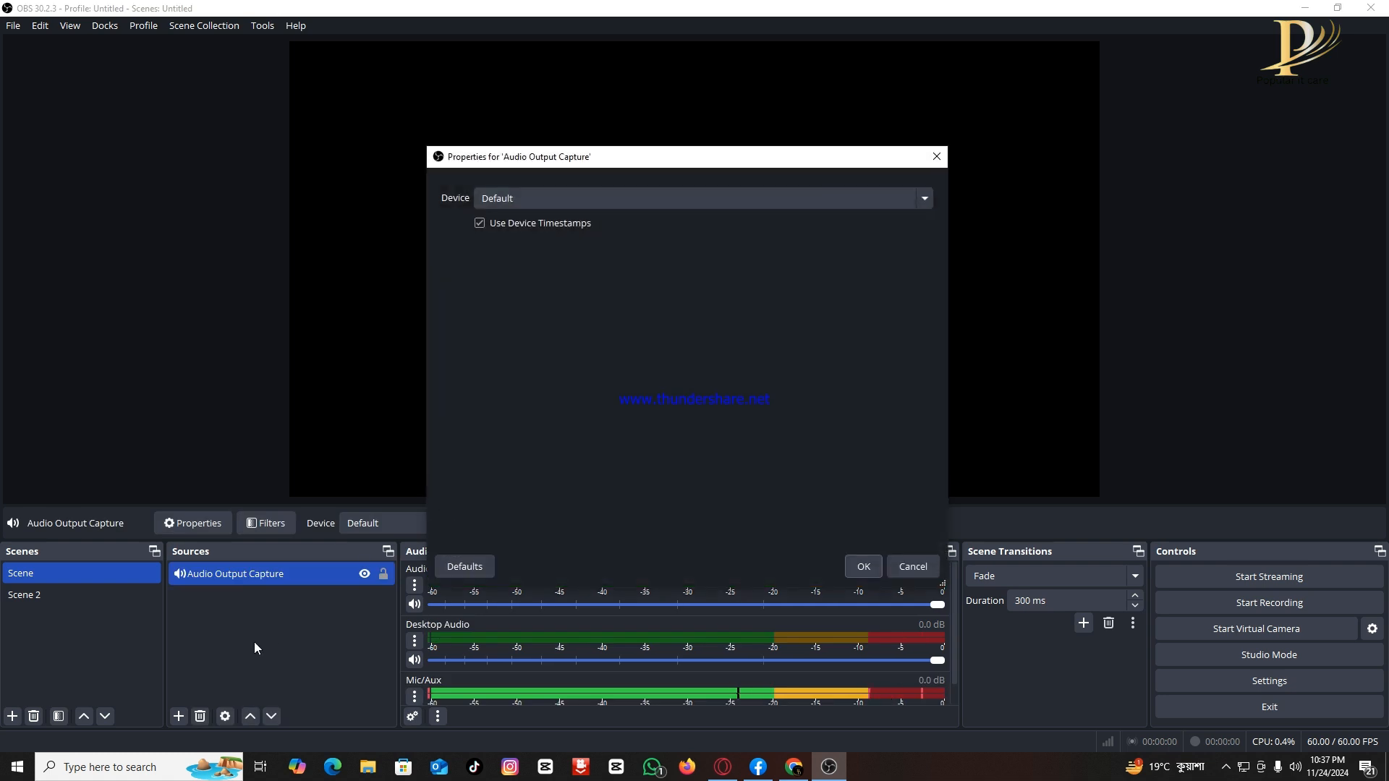
pyautogui.click(524, 198)
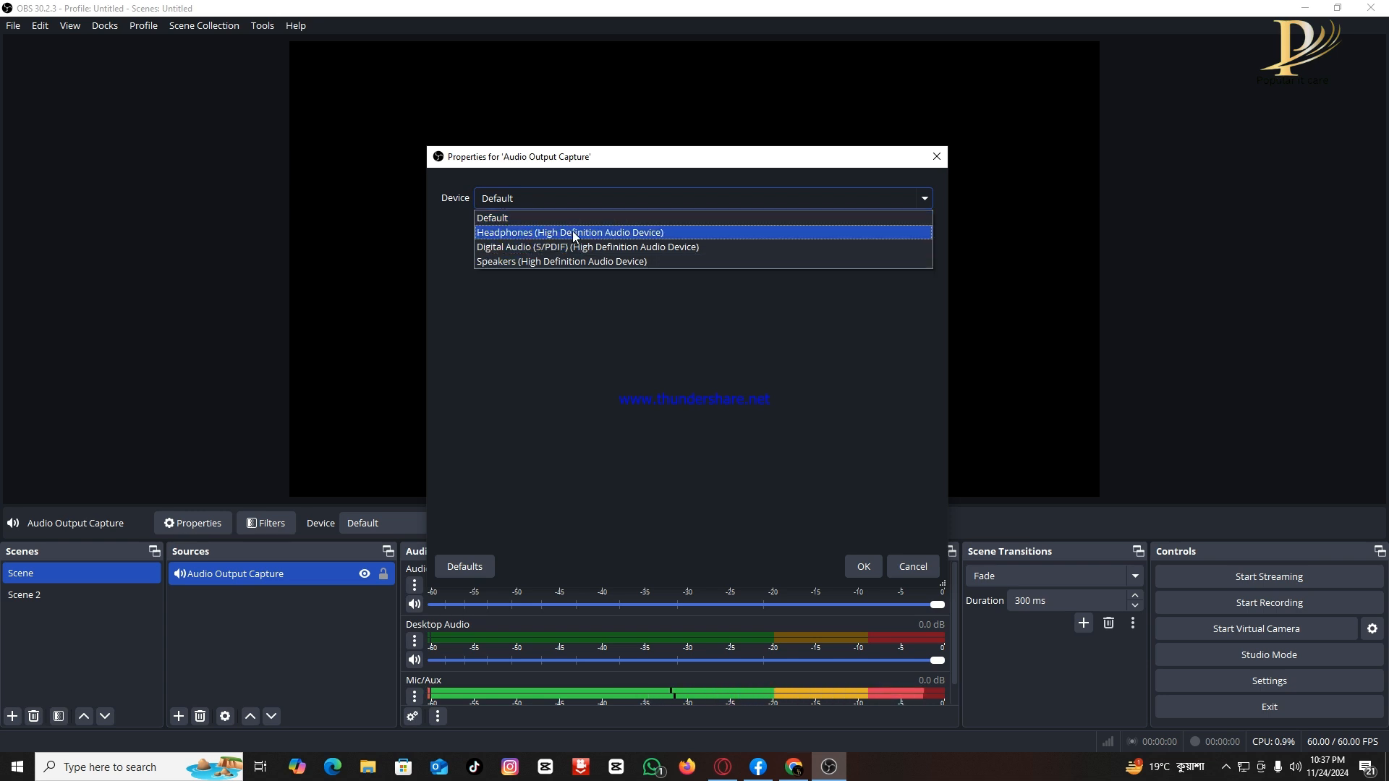
pyautogui.click(492, 219)
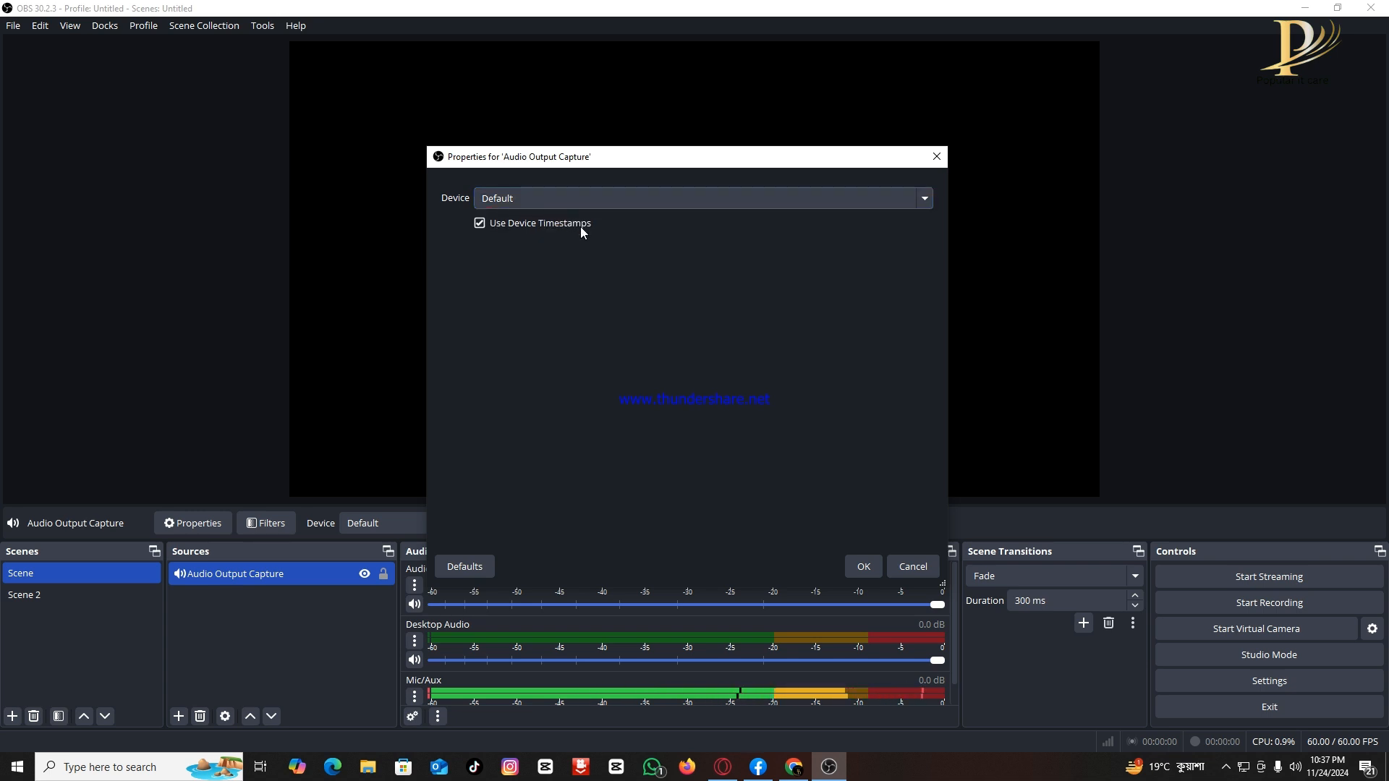
pyautogui.click(859, 572)
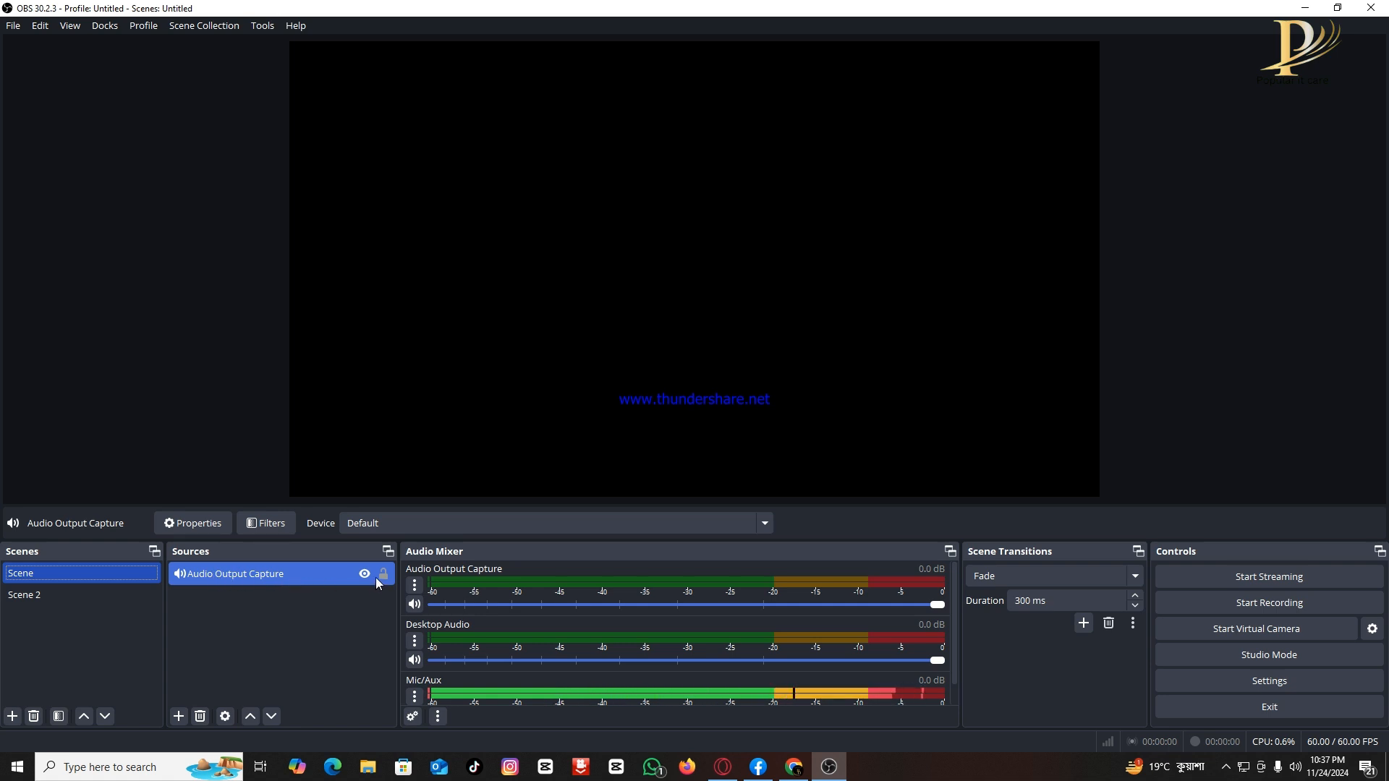
# - Remove the Audio Output Capture source from Scene
pyautogui.click(196, 573)
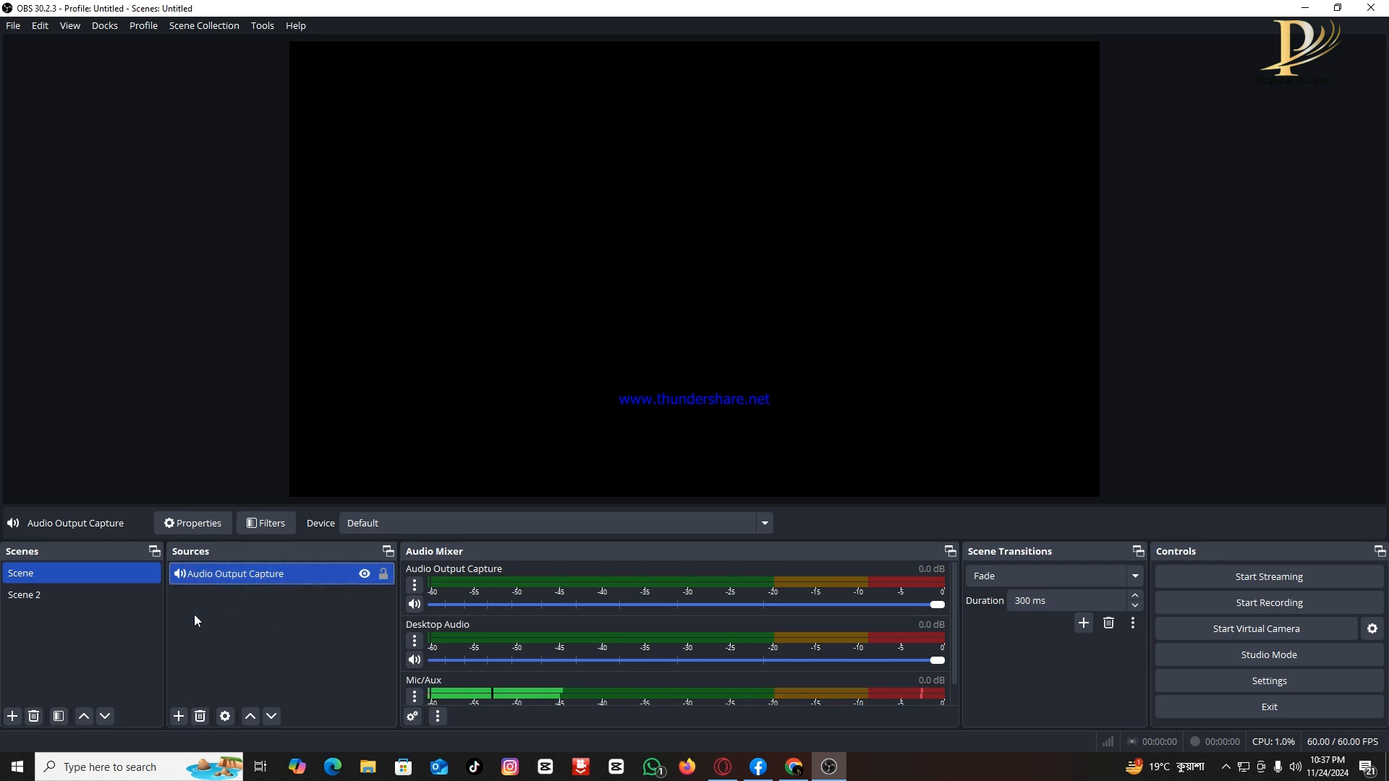
pyautogui.rightClick(239, 576)
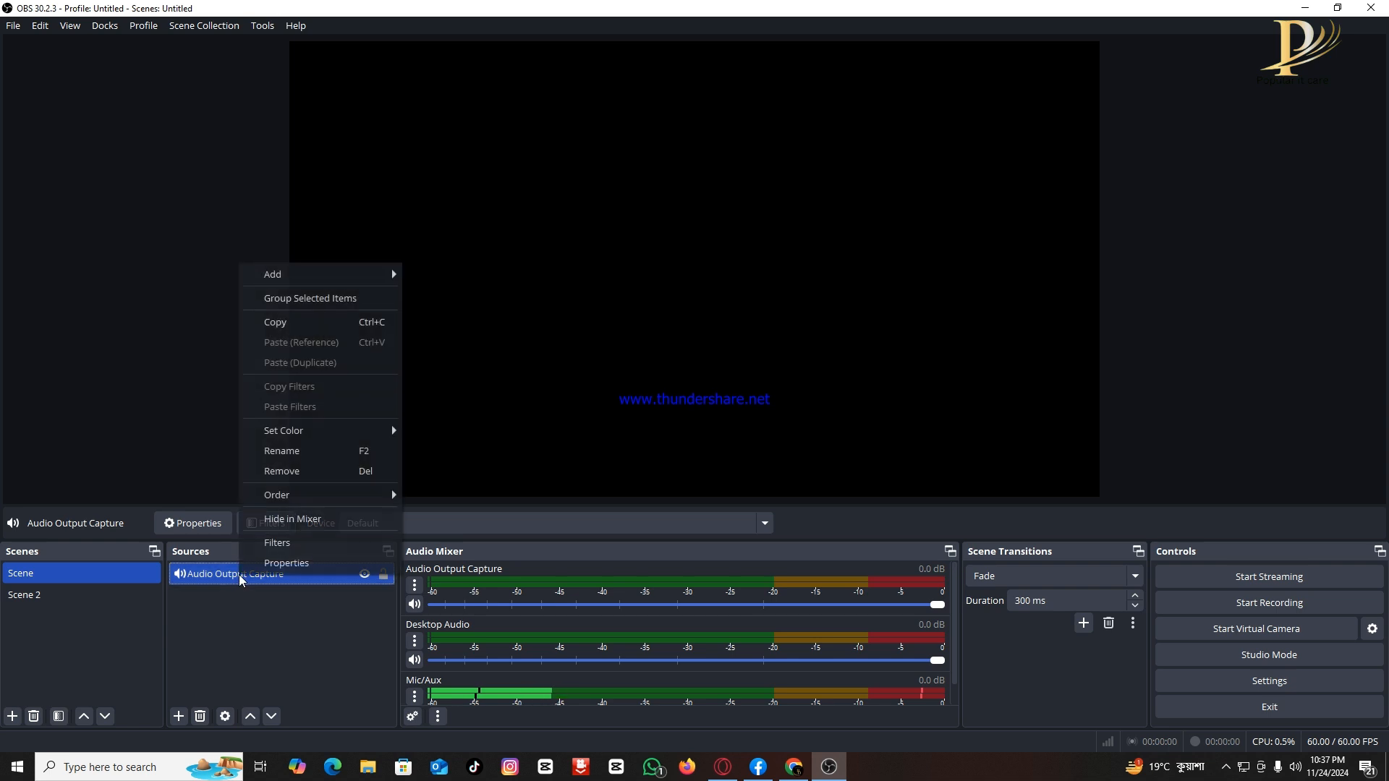
pyautogui.click(293, 473)
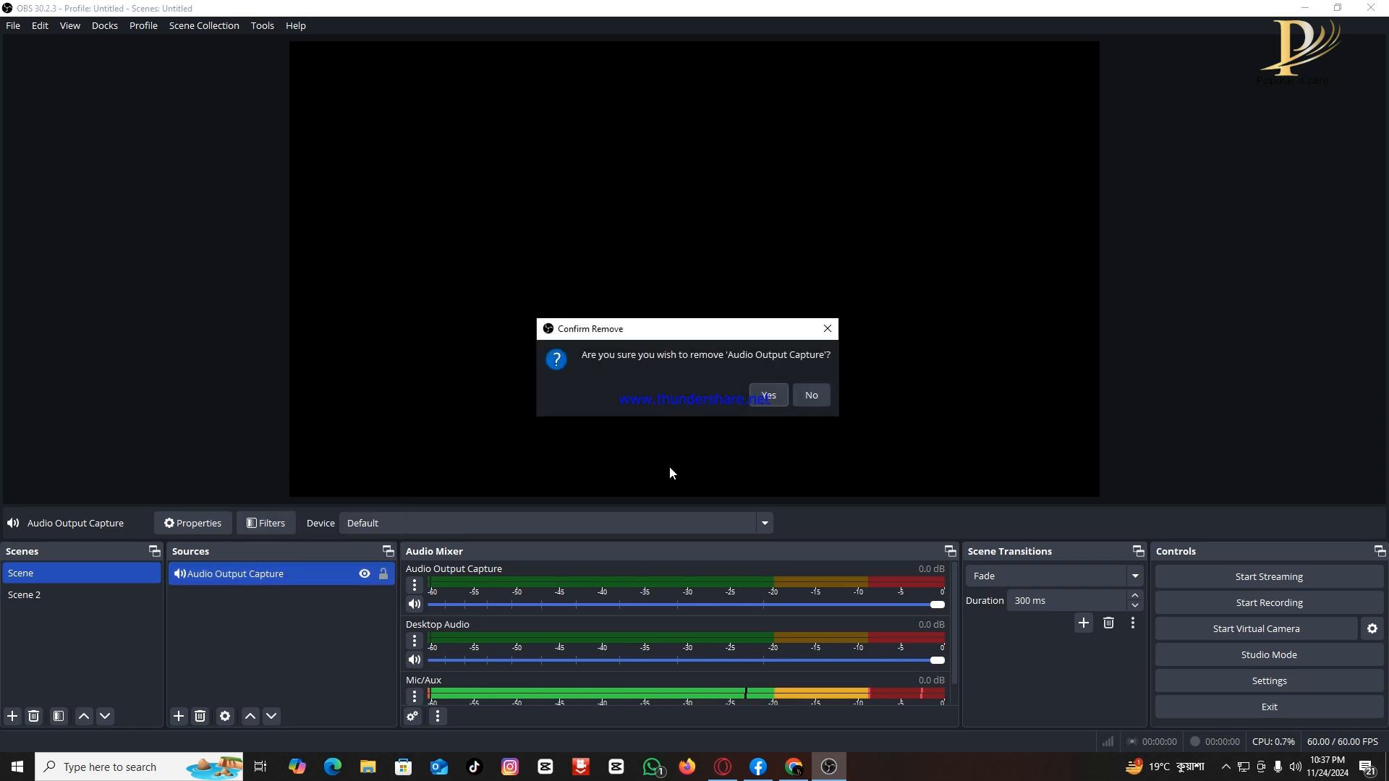
pyautogui.click(764, 395)
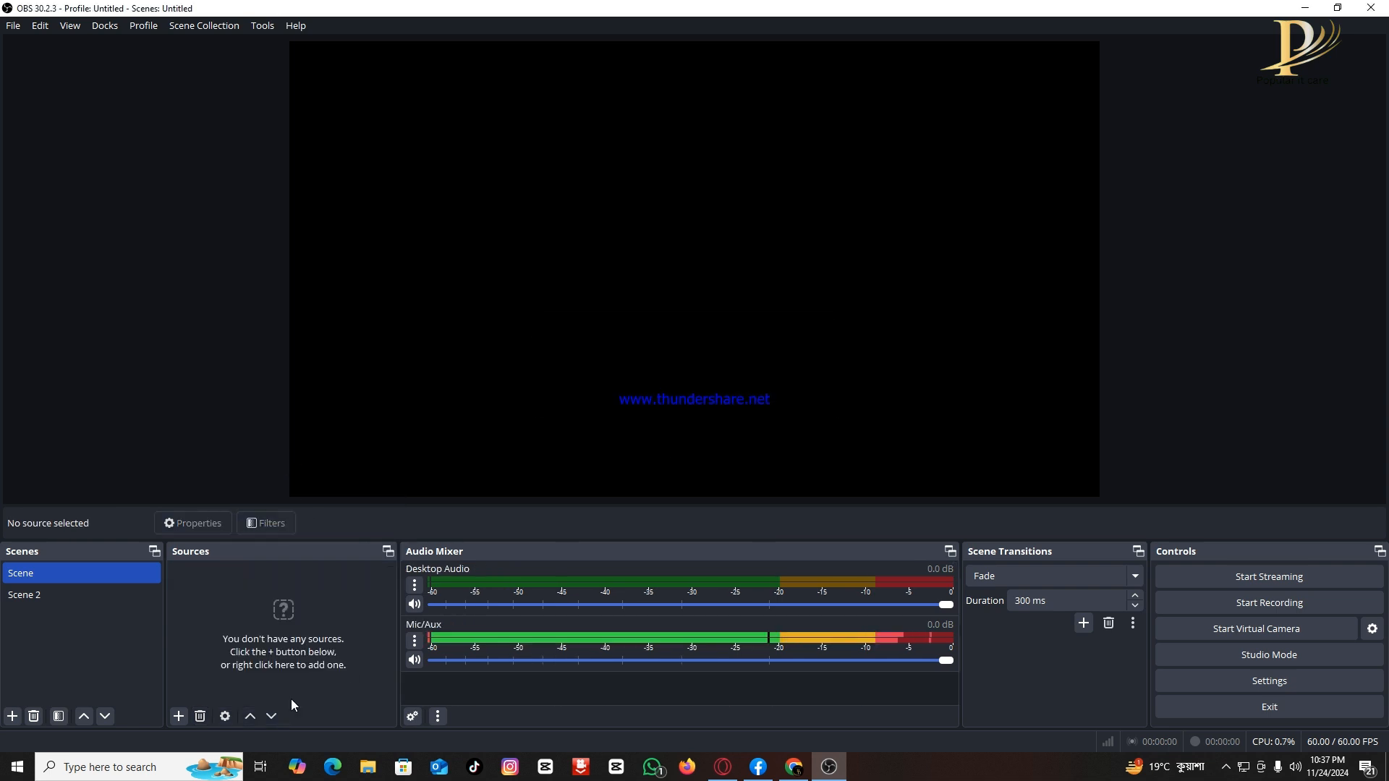
# - Add a new Audio Output Capture source to Scene using the Headphones (High Definition Audio Device) device
pyautogui.click(179, 716)
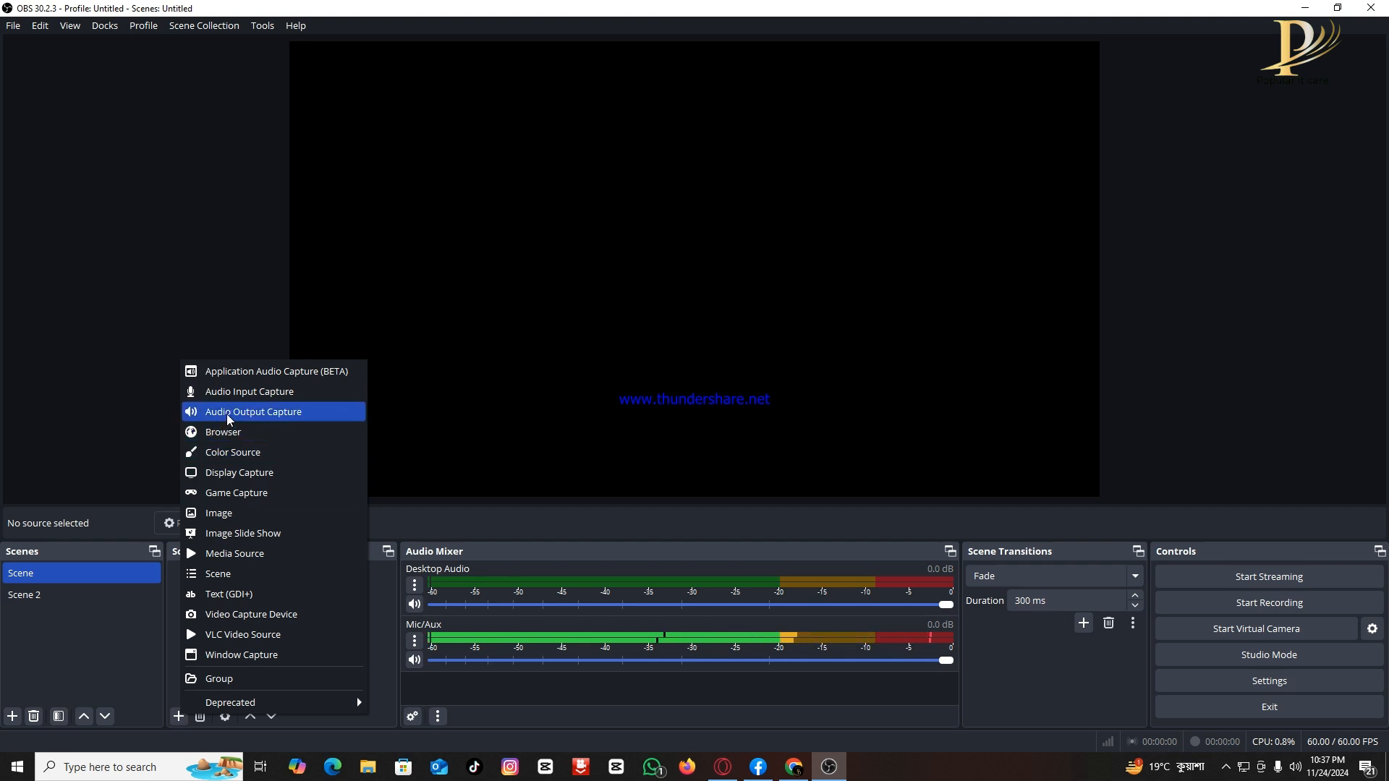
pyautogui.click(275, 412)
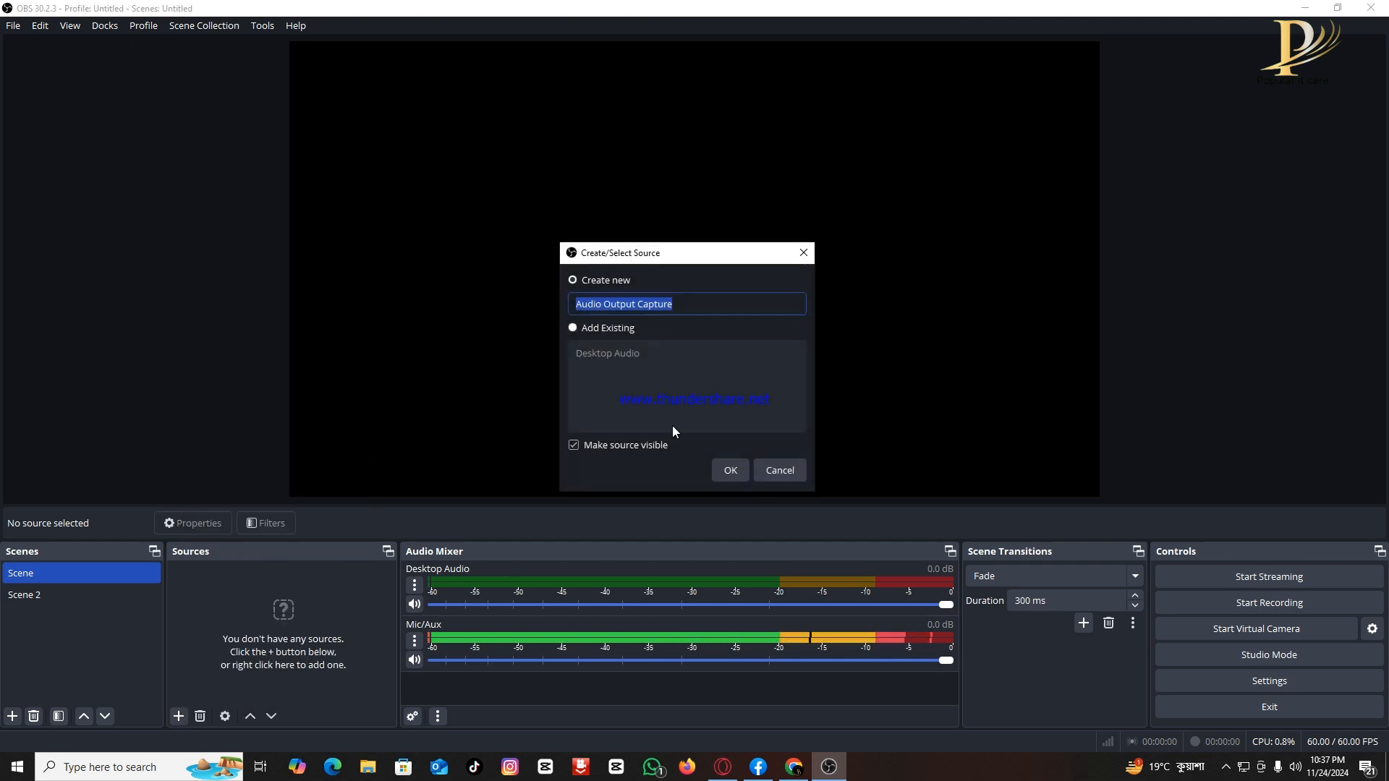
pyautogui.click(731, 470)
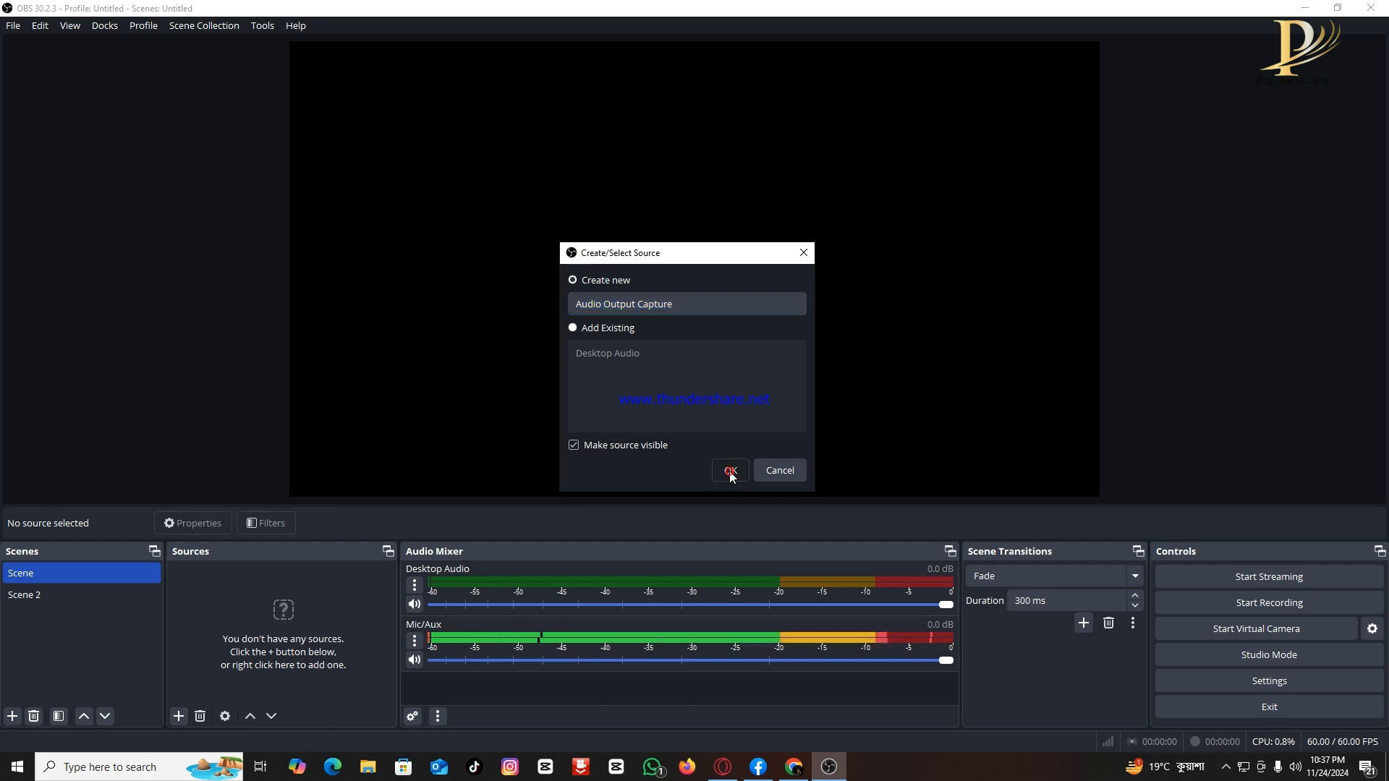
pyautogui.click(539, 200)
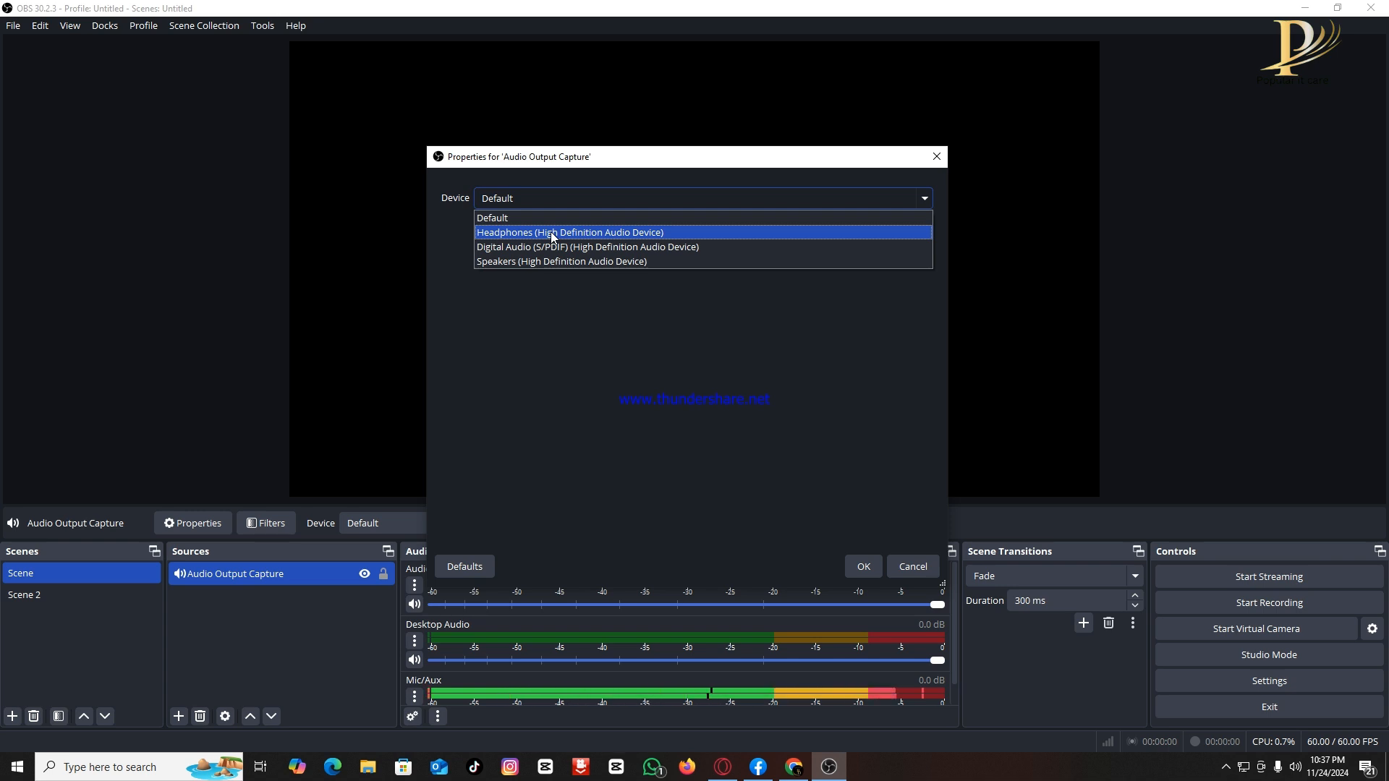
pyautogui.click(553, 233)
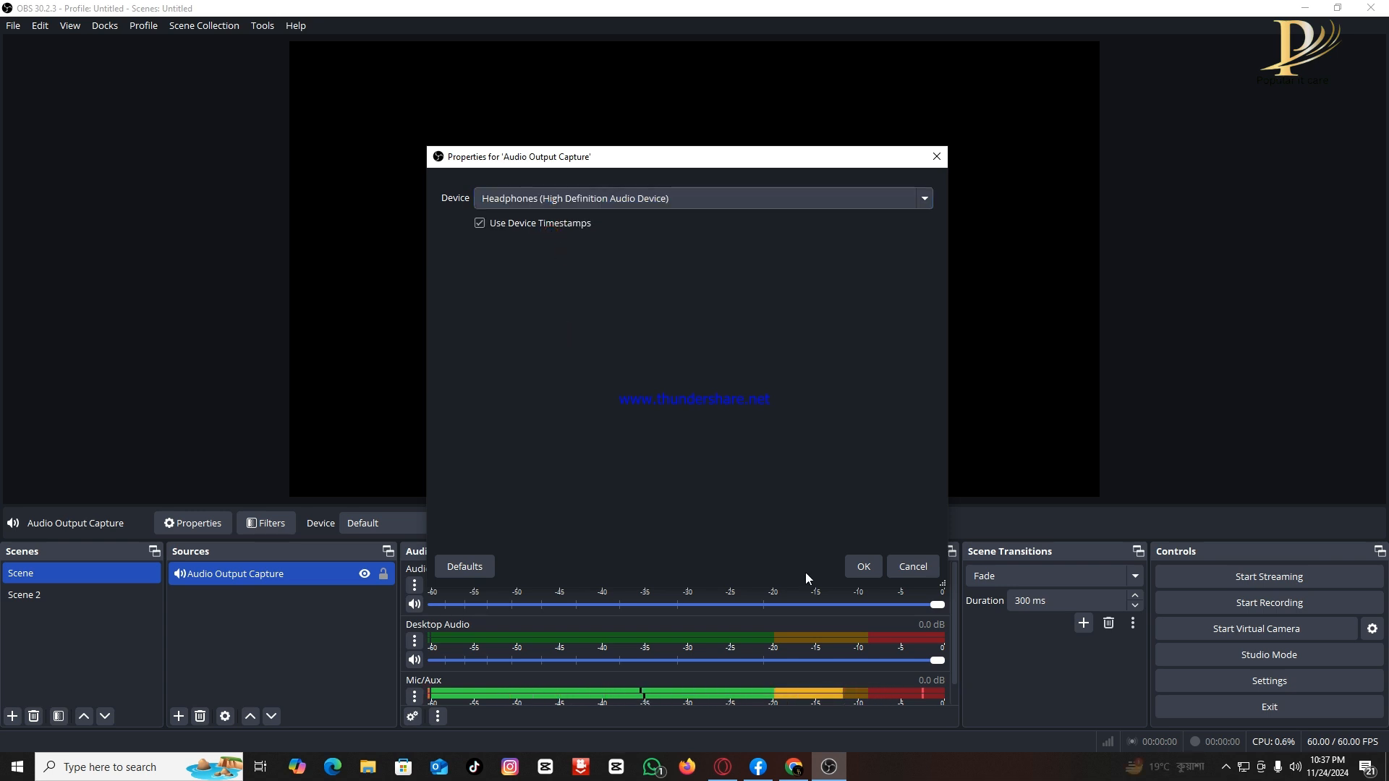
pyautogui.click(864, 566)
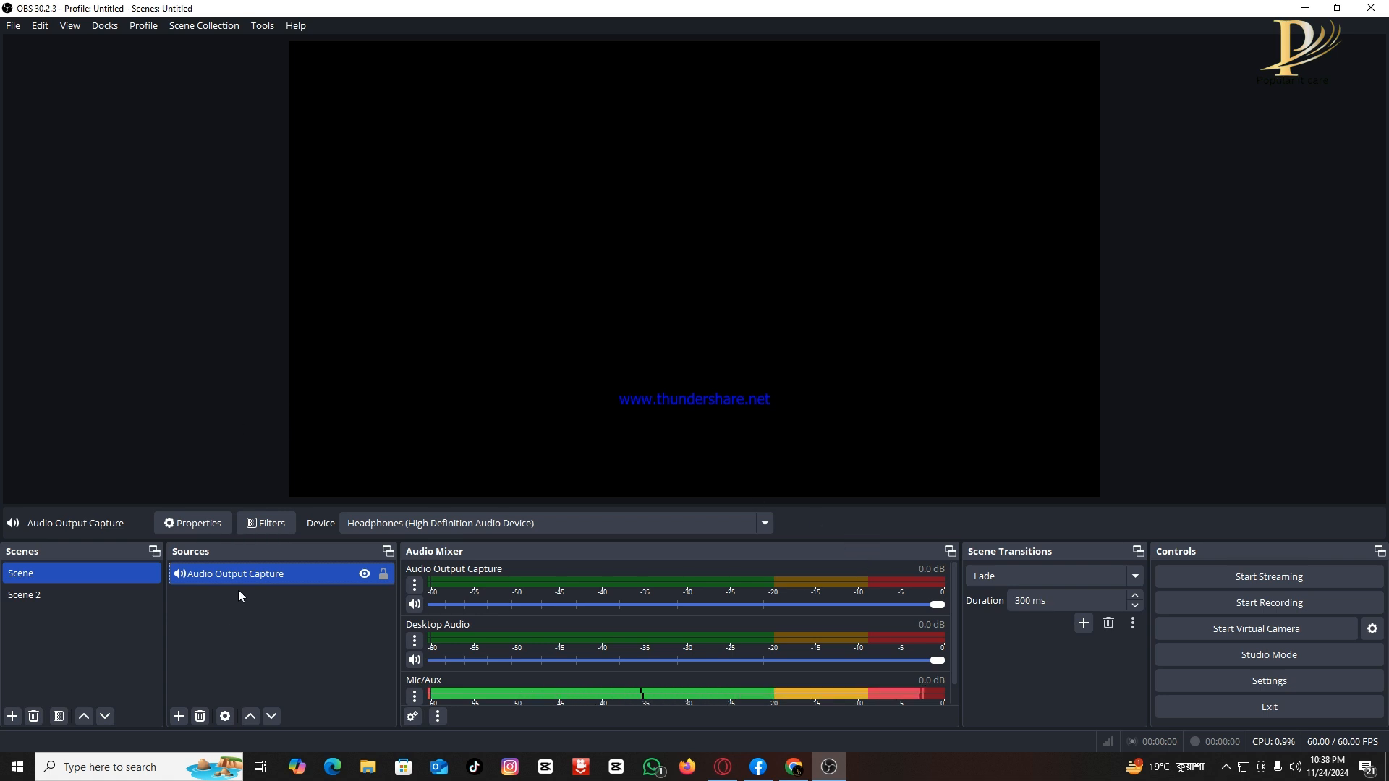
# - Add a new Display Capture source to Scene with the Automatic capture method for the HP M22f FHD primary monitor
pyautogui.click(178, 718)
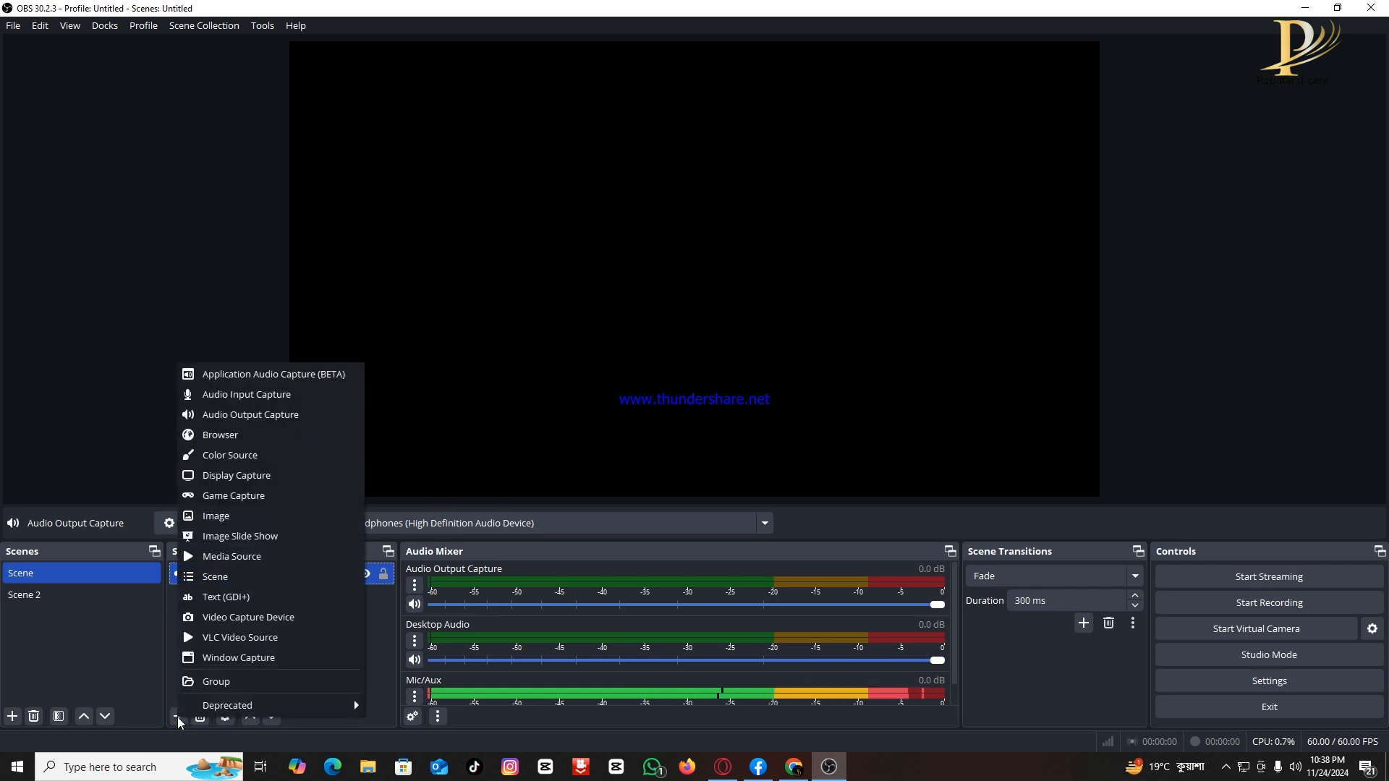
pyautogui.click(214, 478)
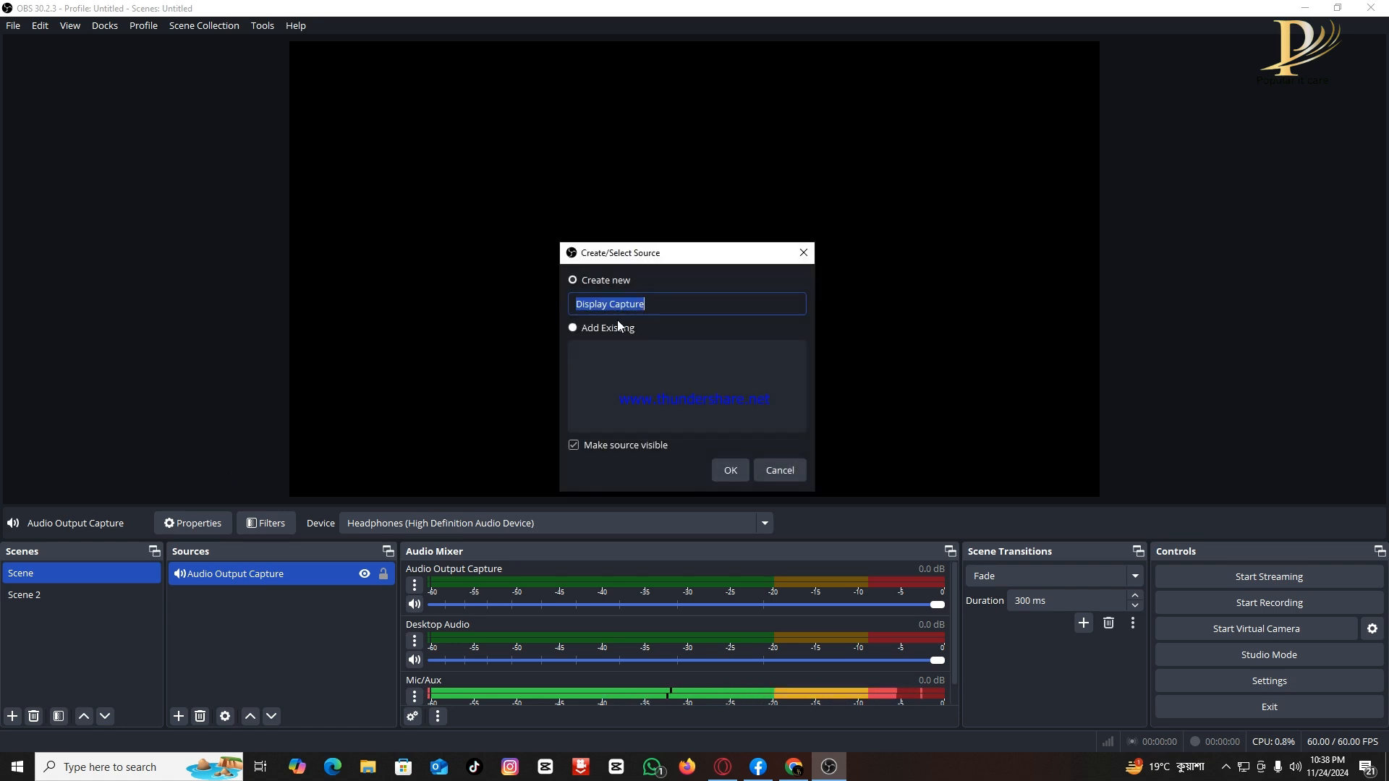
pyautogui.click(731, 471)
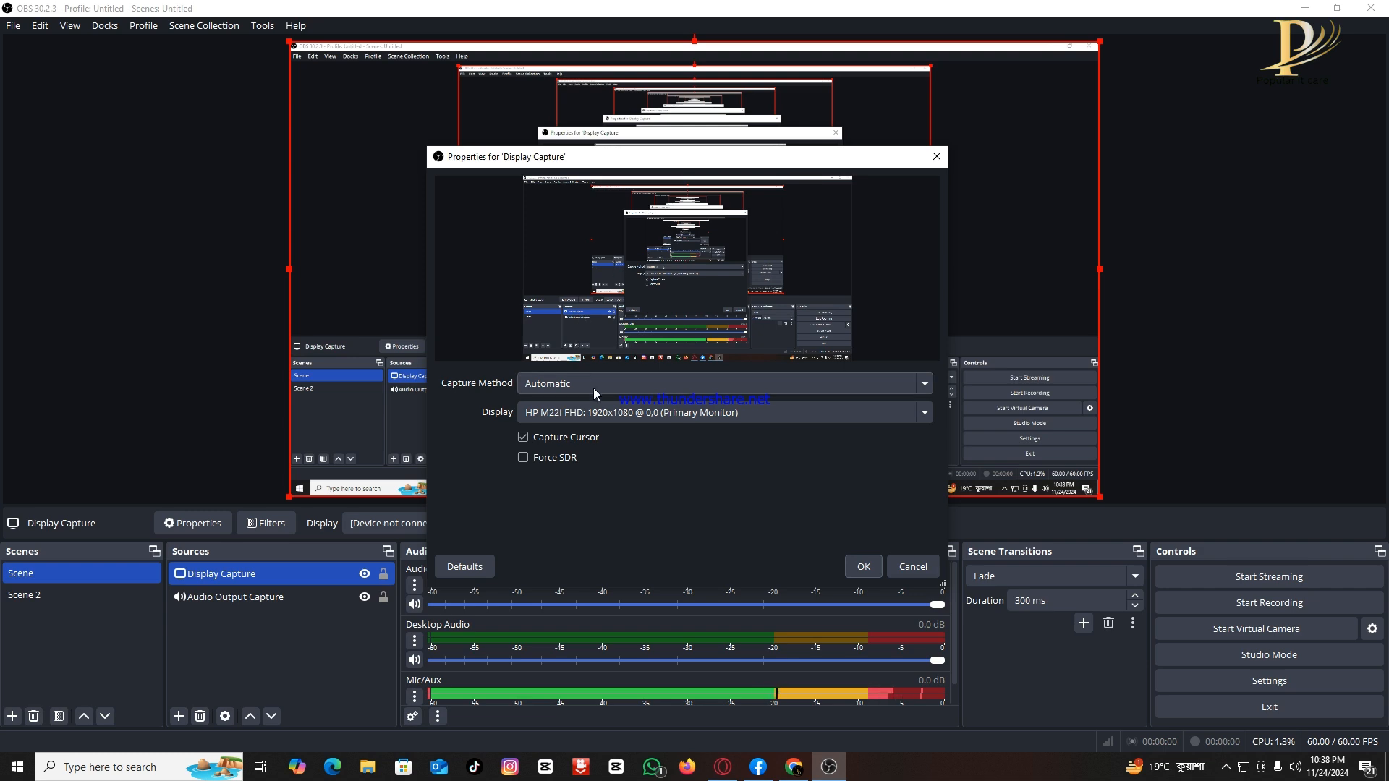
pyautogui.click(864, 566)
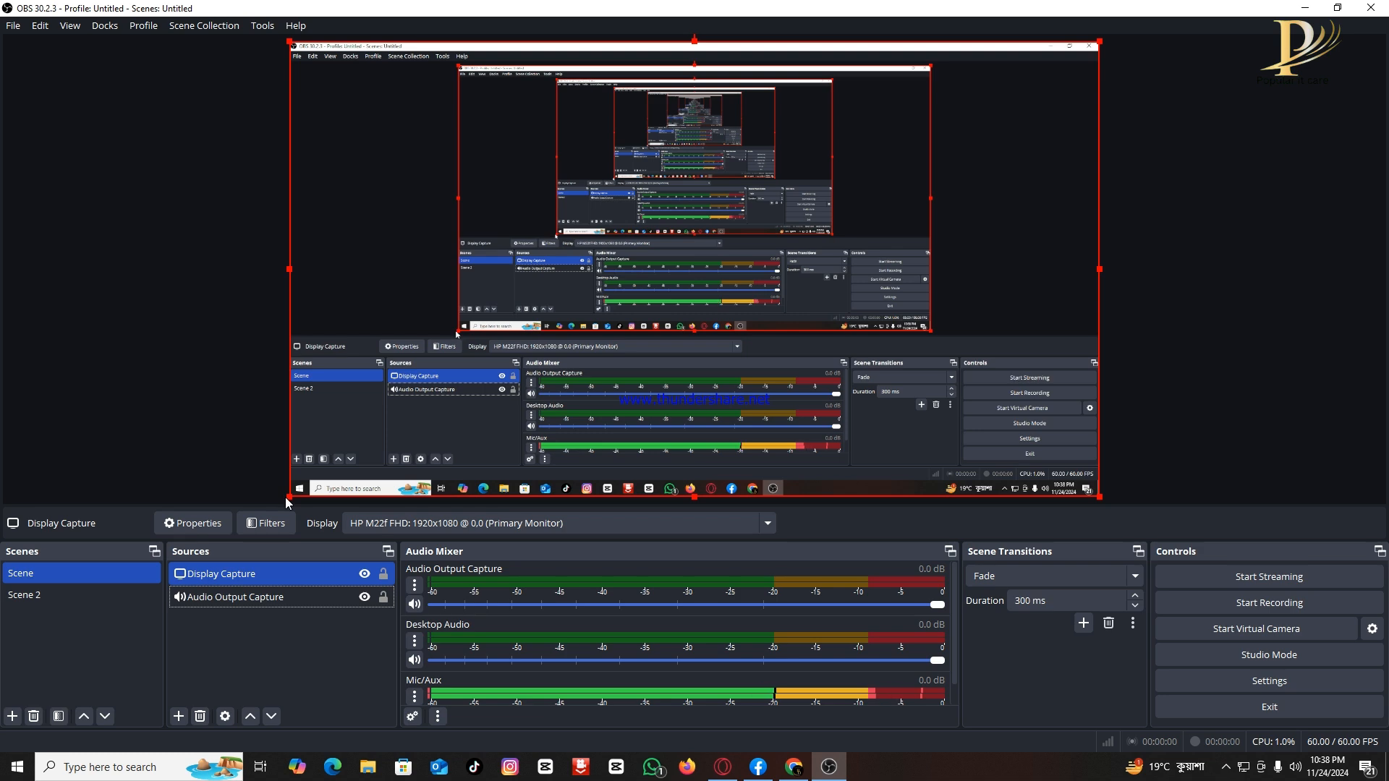
# - Shrink the Display Capture in the preview and scale it back to fill the whole canvas
pyautogui.moveTo(288, 499); pyautogui.dragTo(457, 403)
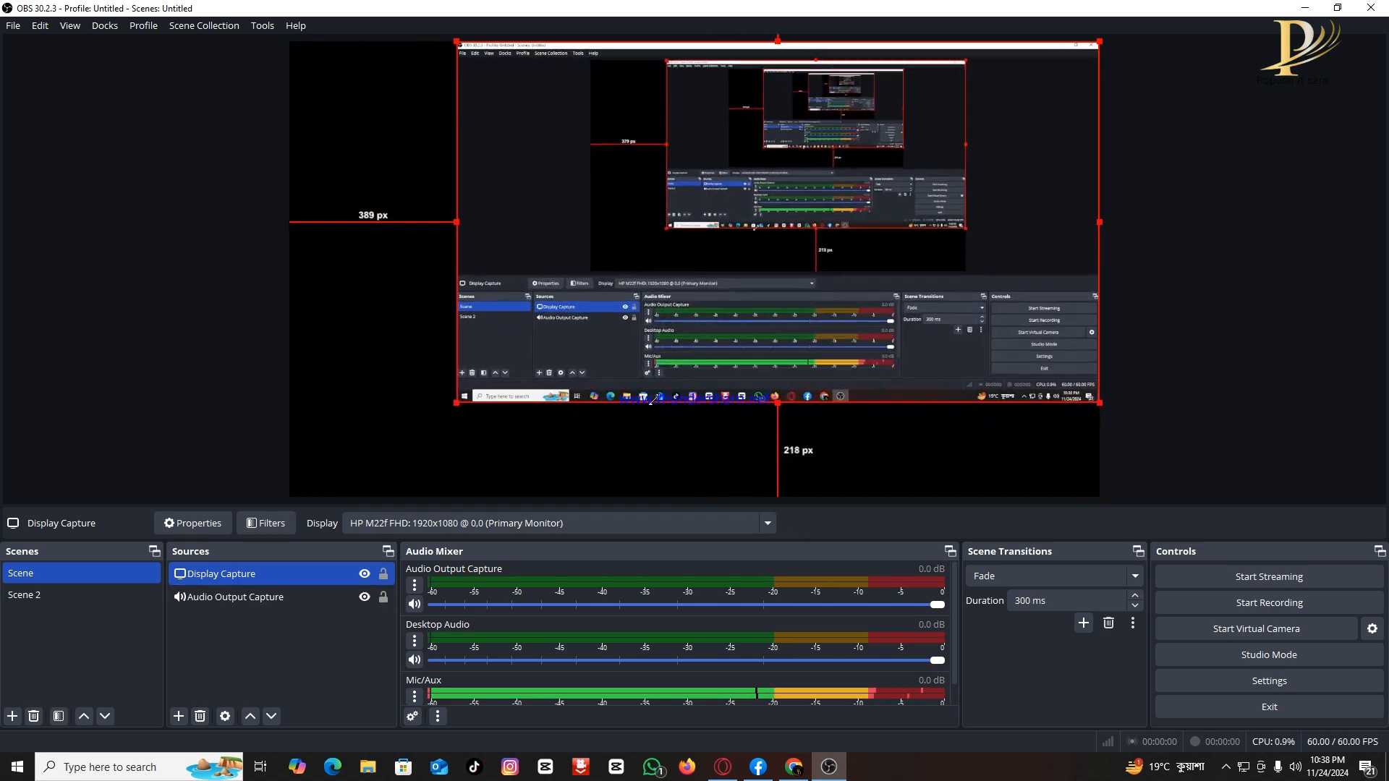
pyautogui.moveTo(651, 400); pyautogui.dragTo(525, 496)
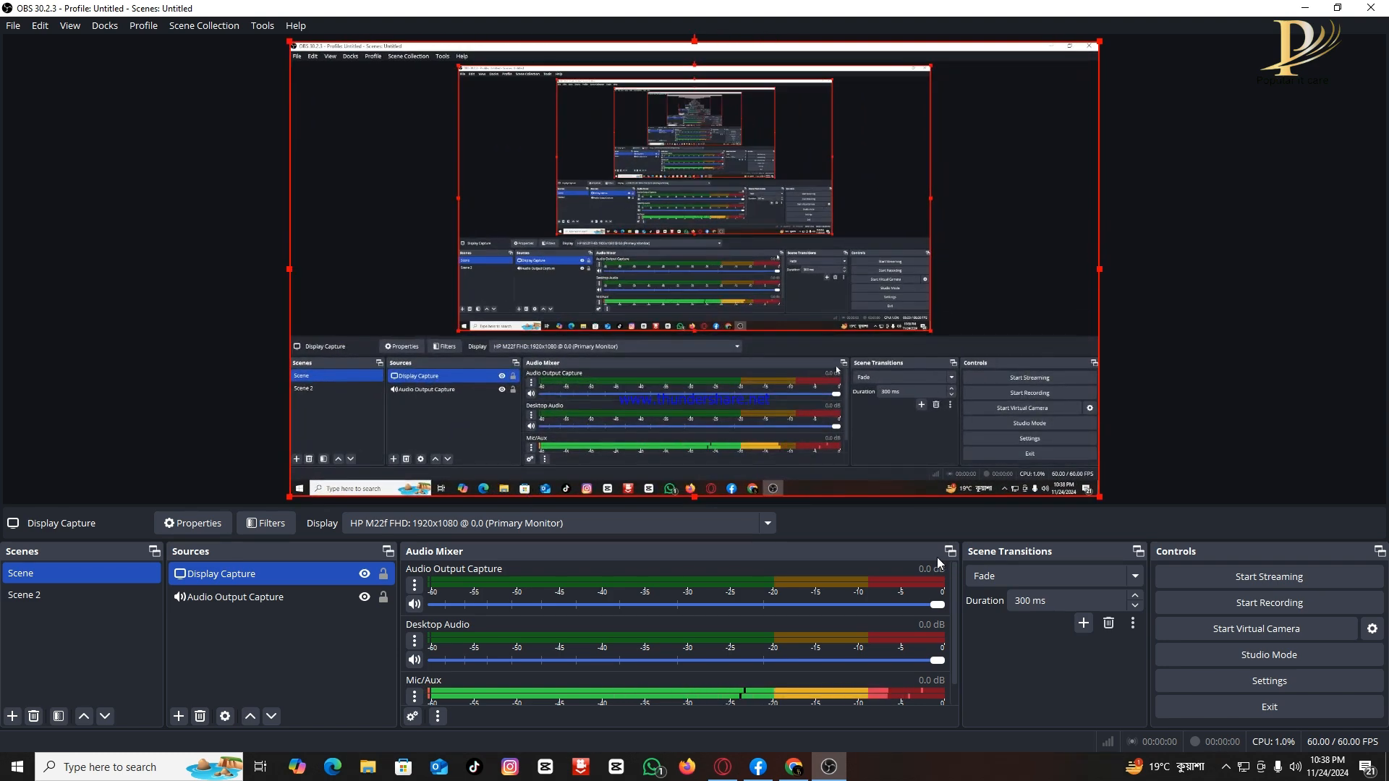
pyautogui.keyDown('ctrl'); pyautogui.click(285, 599); pyautogui.keyUp('ctrl')
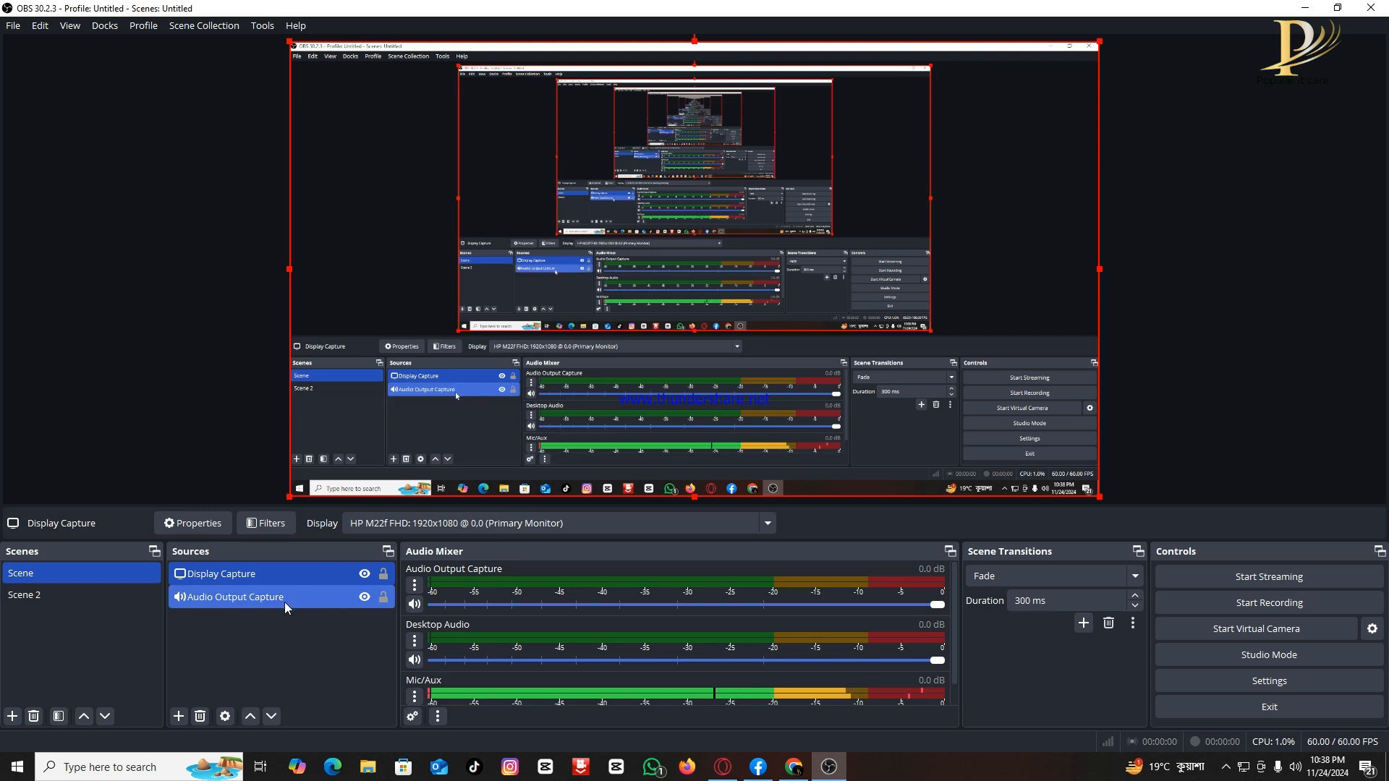
pyautogui.keyDown('ctrl'); pyautogui.click(284, 599); pyautogui.keyUp('ctrl')
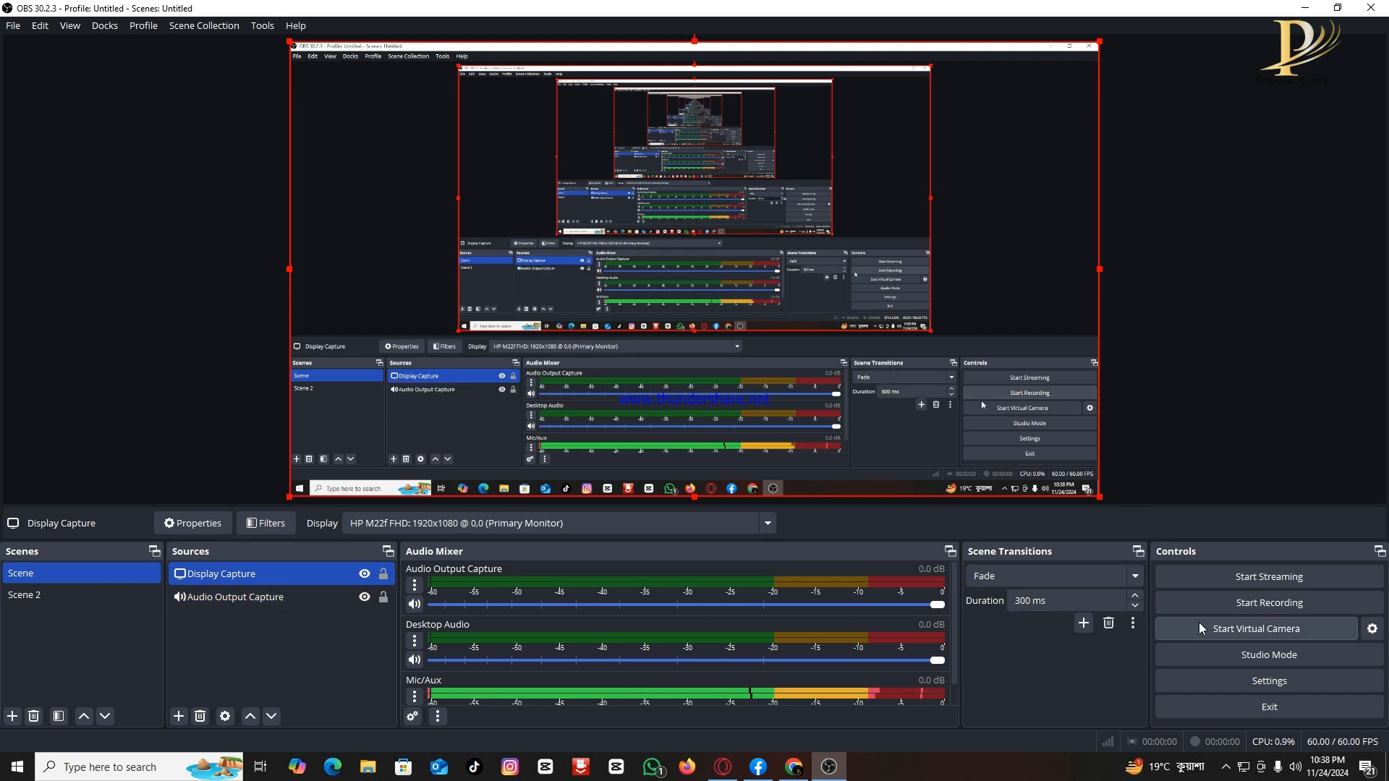
# - Set the recording format to Fragmented MP4 (.mp4) in the output settings and accept the settings
pyautogui.click(1265, 684)
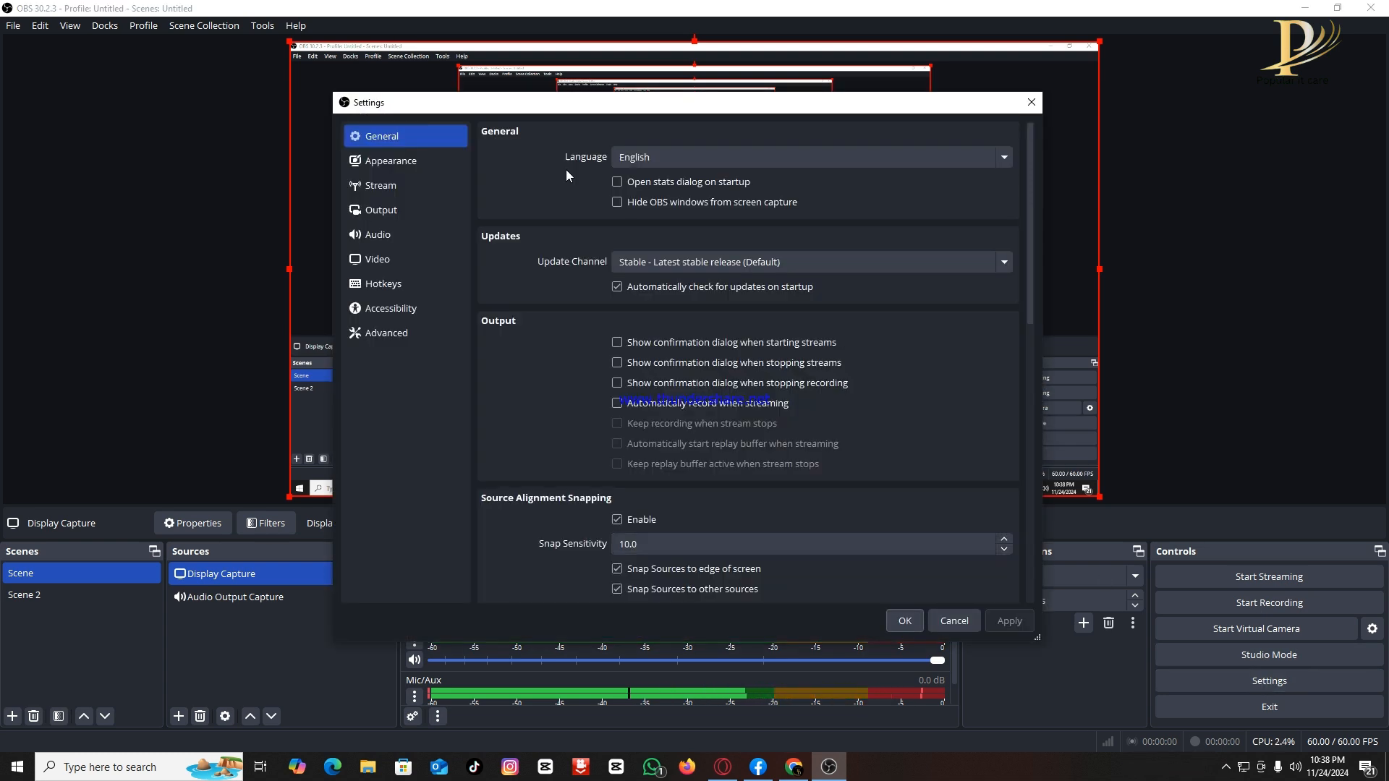
pyautogui.click(388, 217)
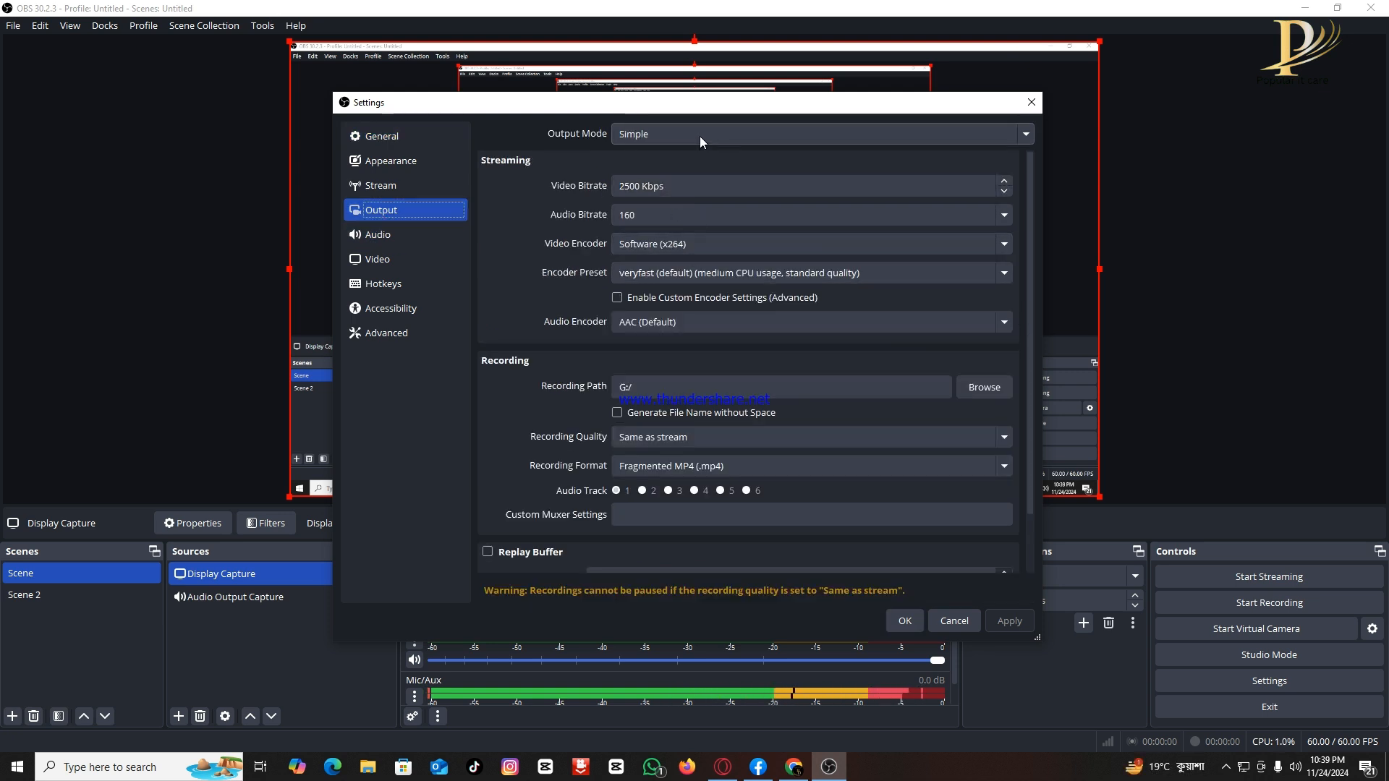
pyautogui.scroll(-1, 717, 376)
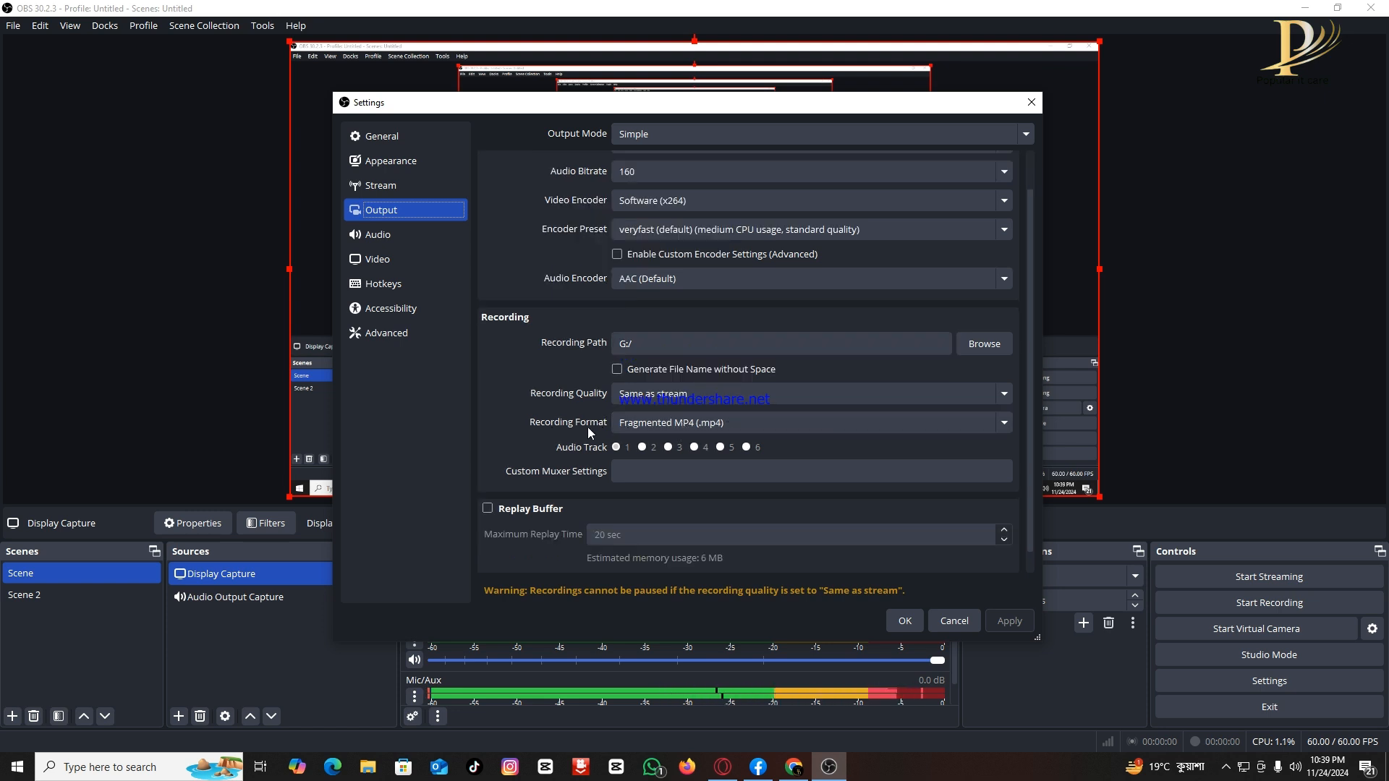
pyautogui.click(692, 431)
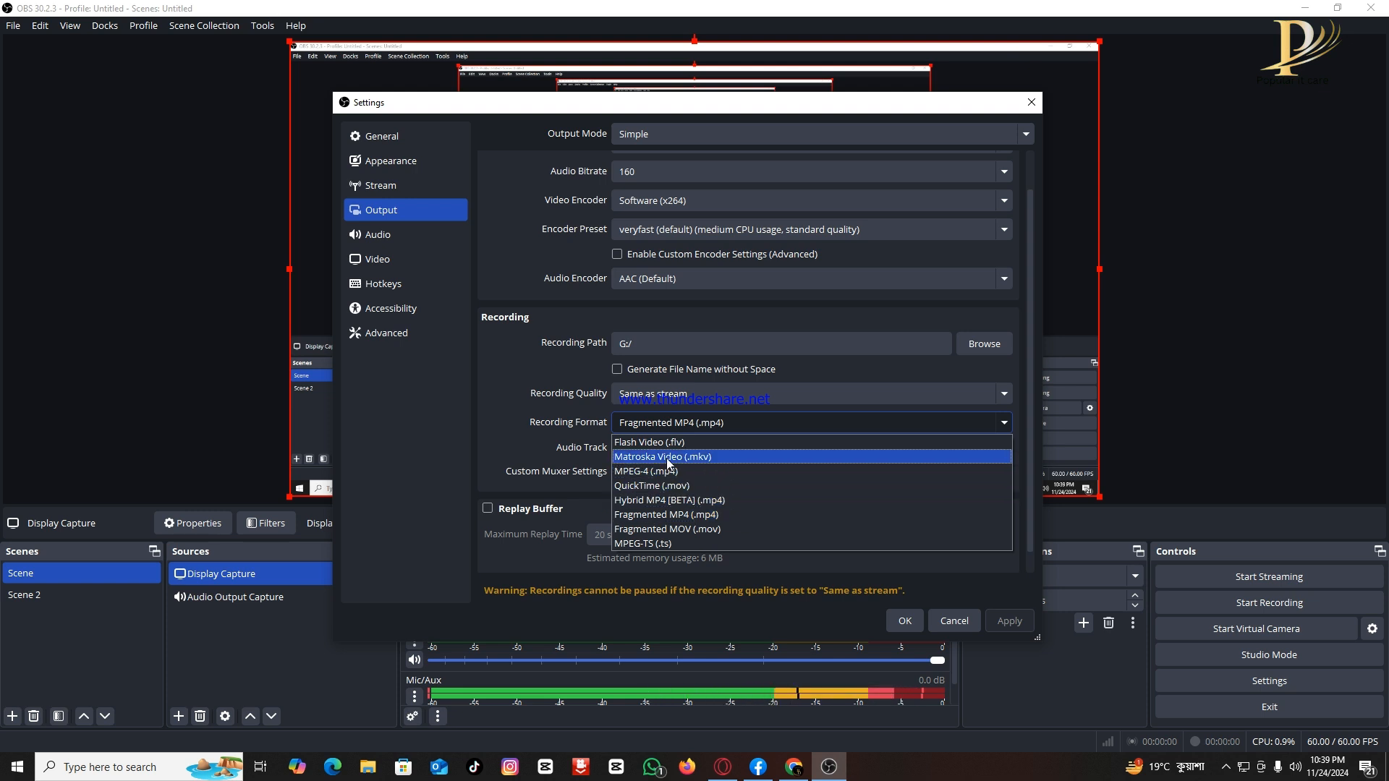
pyautogui.click(714, 517)
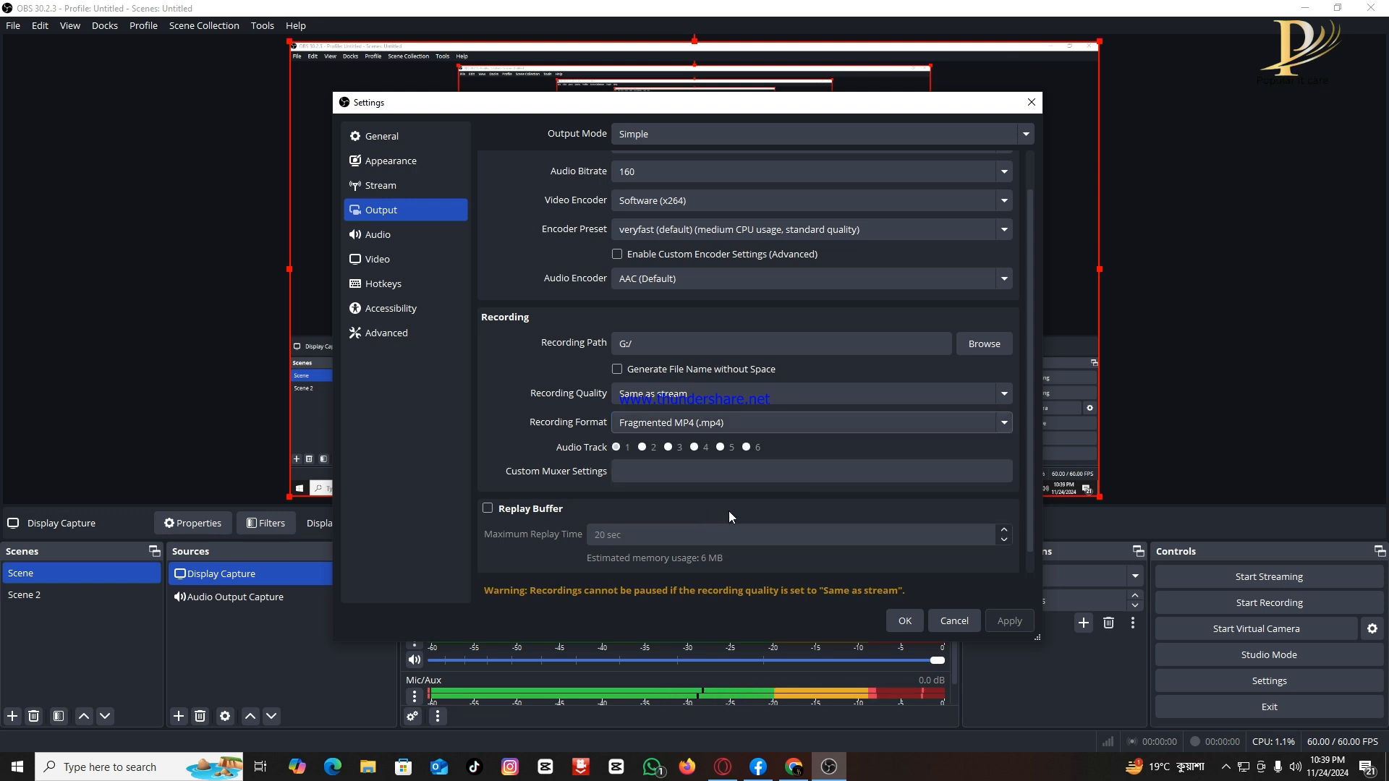
pyautogui.scroll(-1, 634, 494)
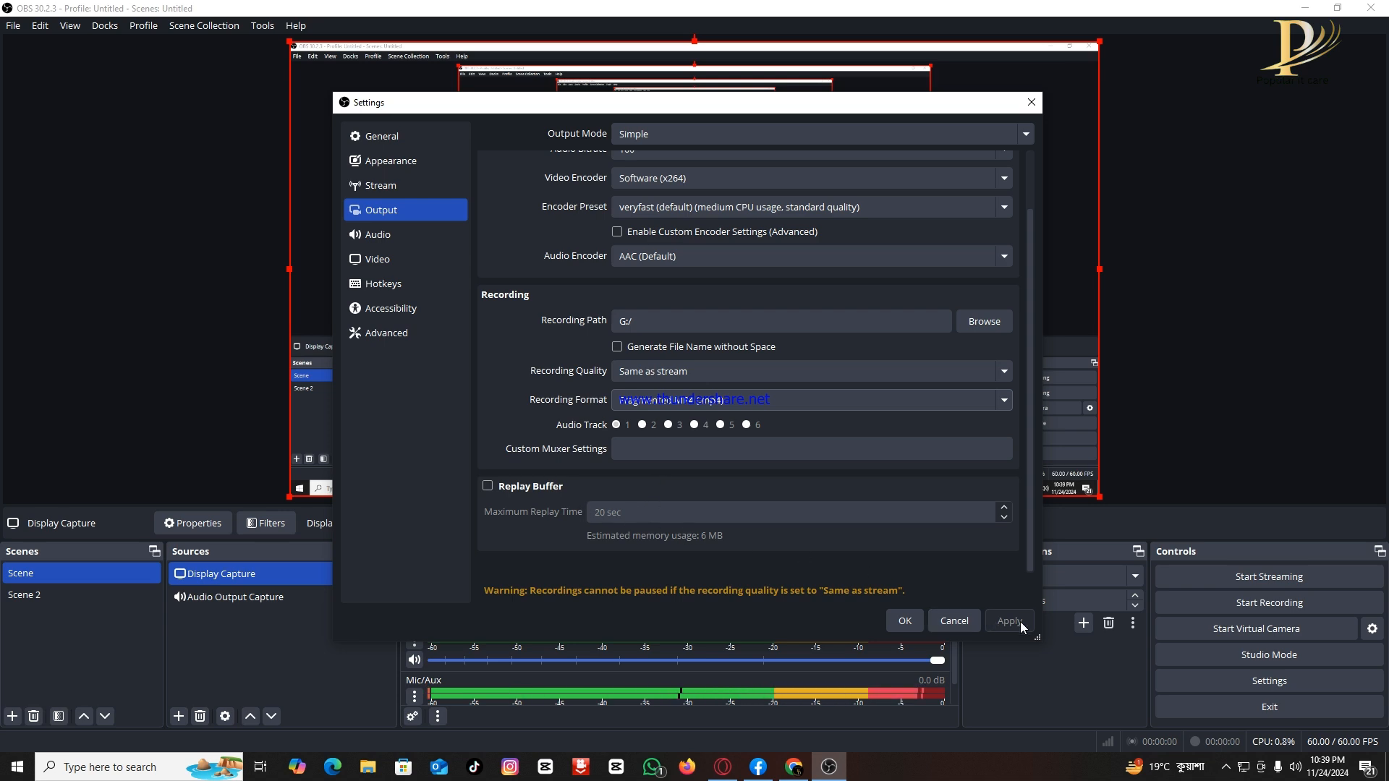
pyautogui.click(897, 621)
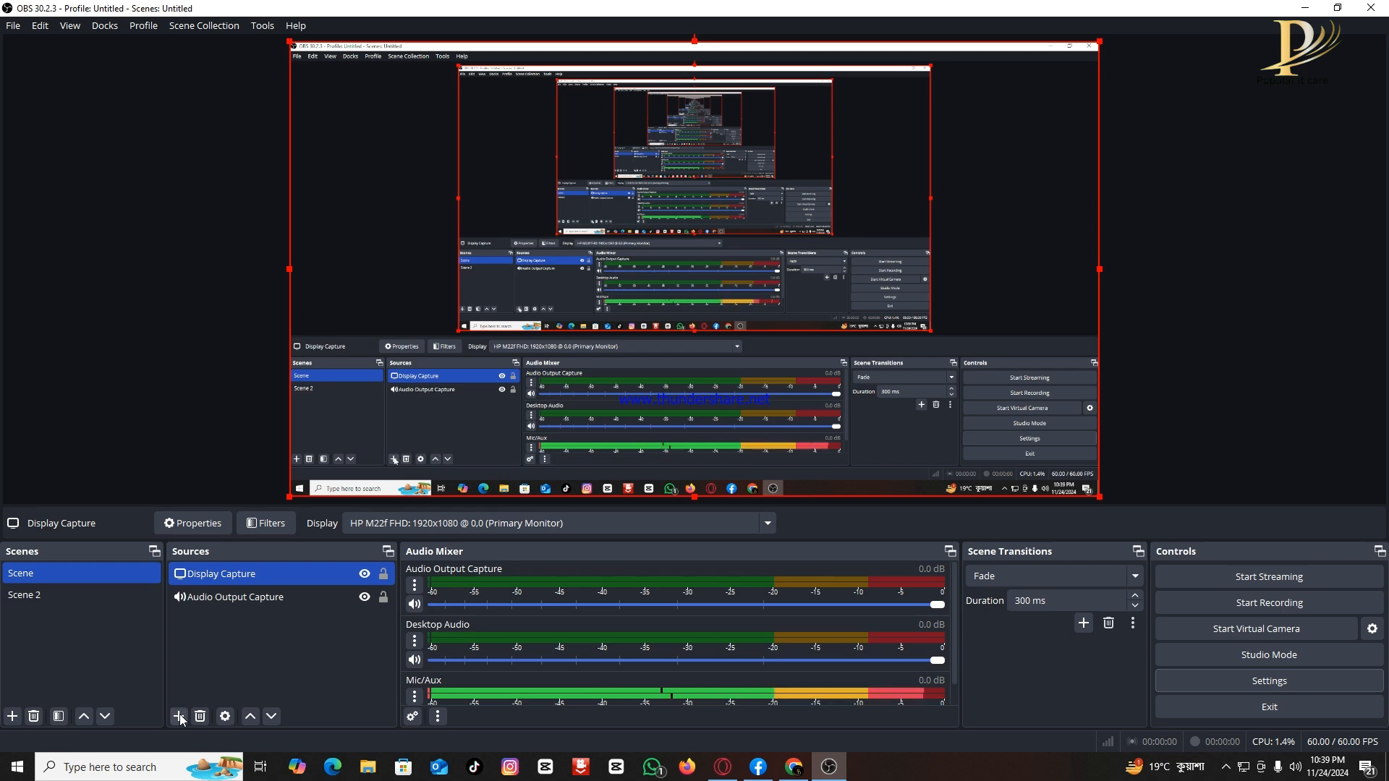
# - Review the base canvas resolution choices and the downscale filter choices in the video settings
pyautogui.click(1260, 681)
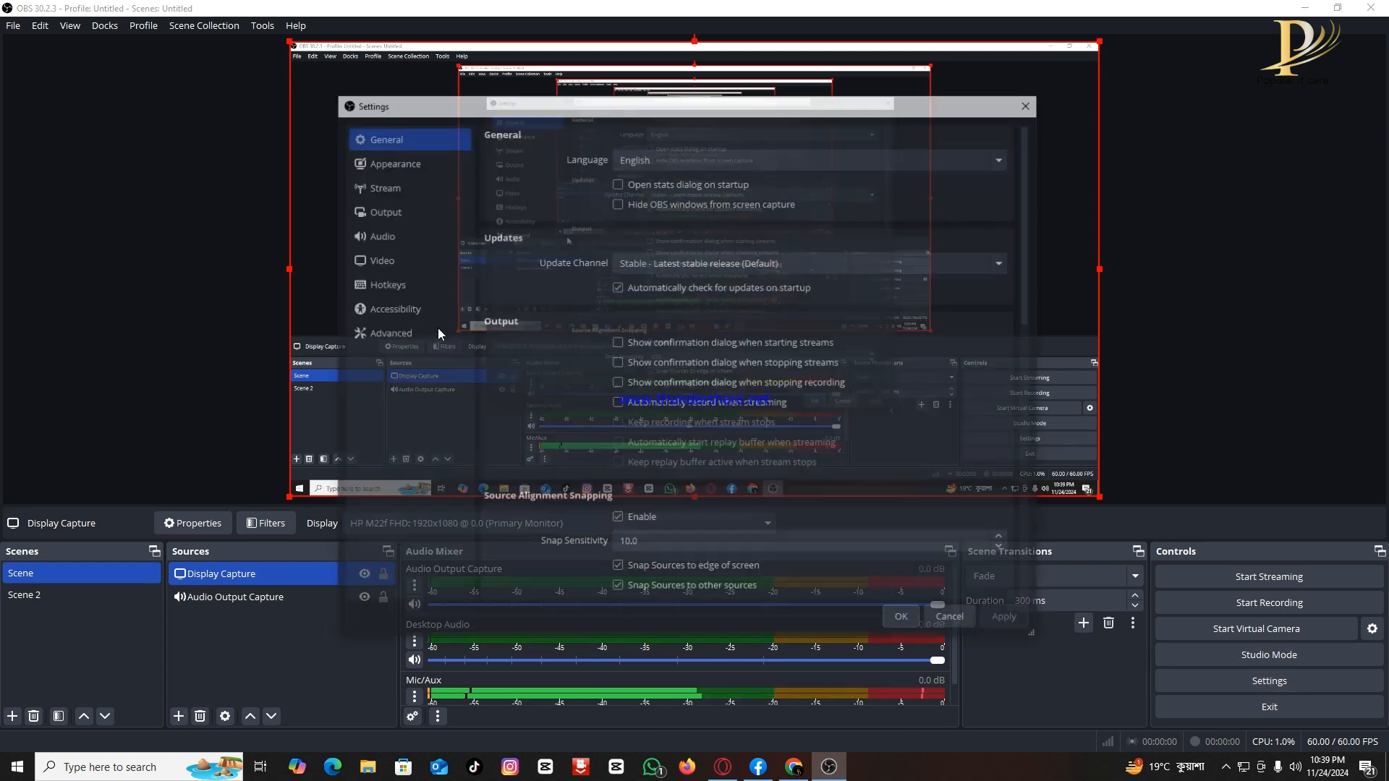
pyautogui.click(367, 260)
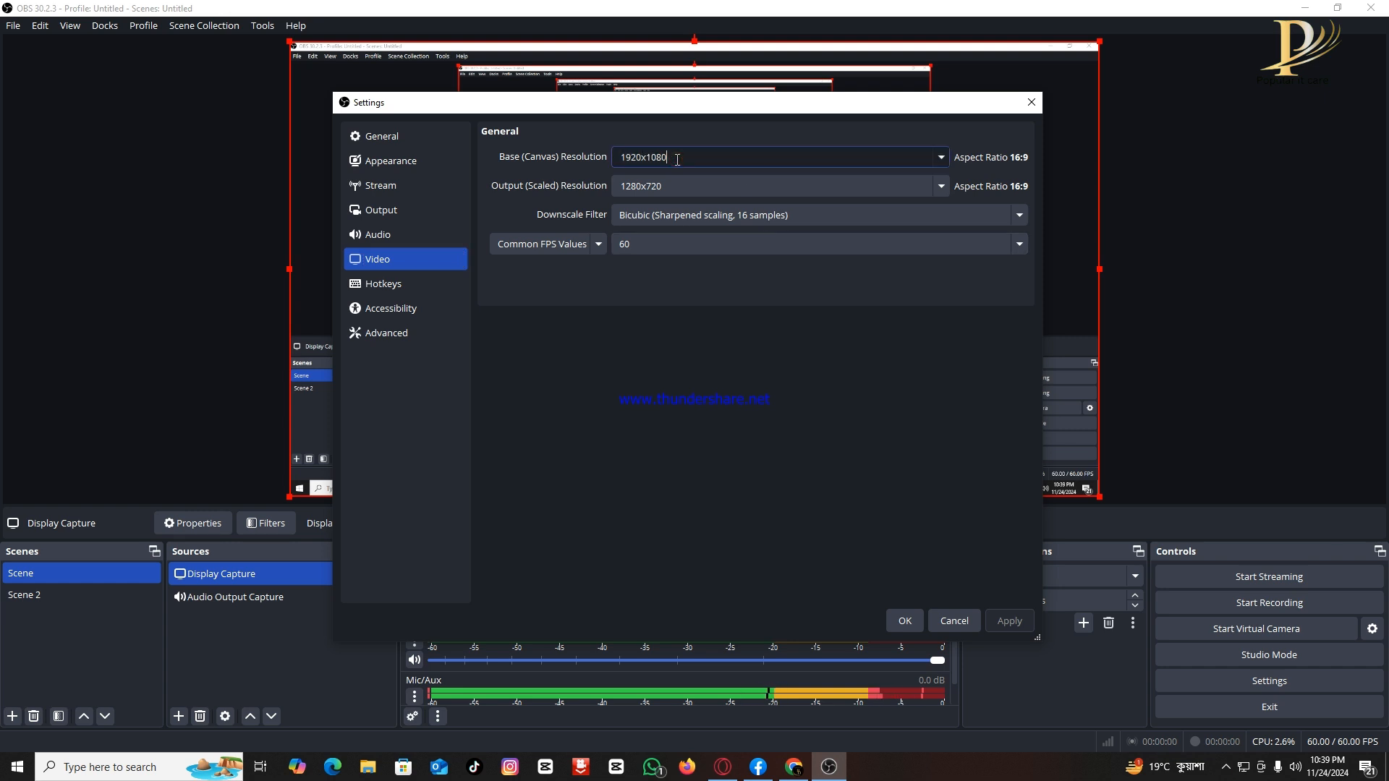
pyautogui.click(943, 159)
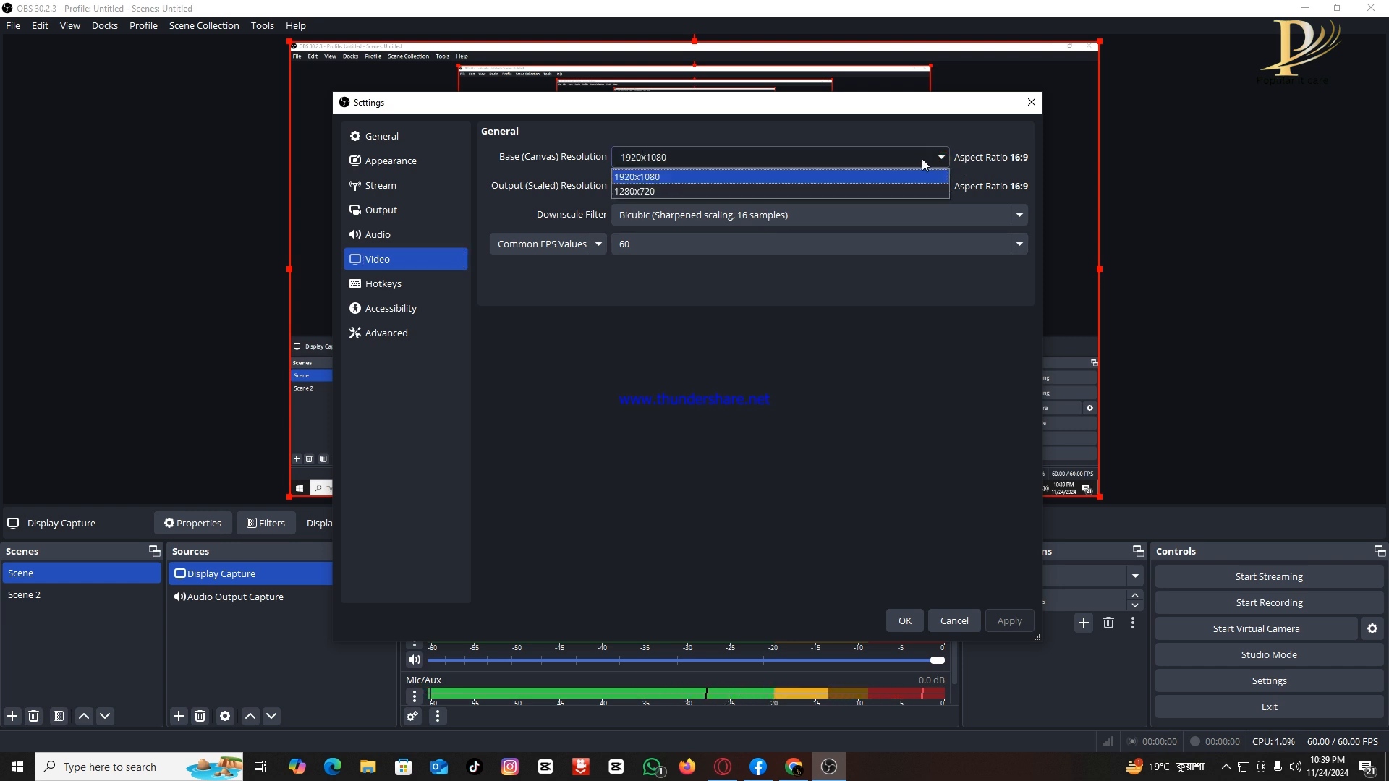
pyautogui.click(683, 162)
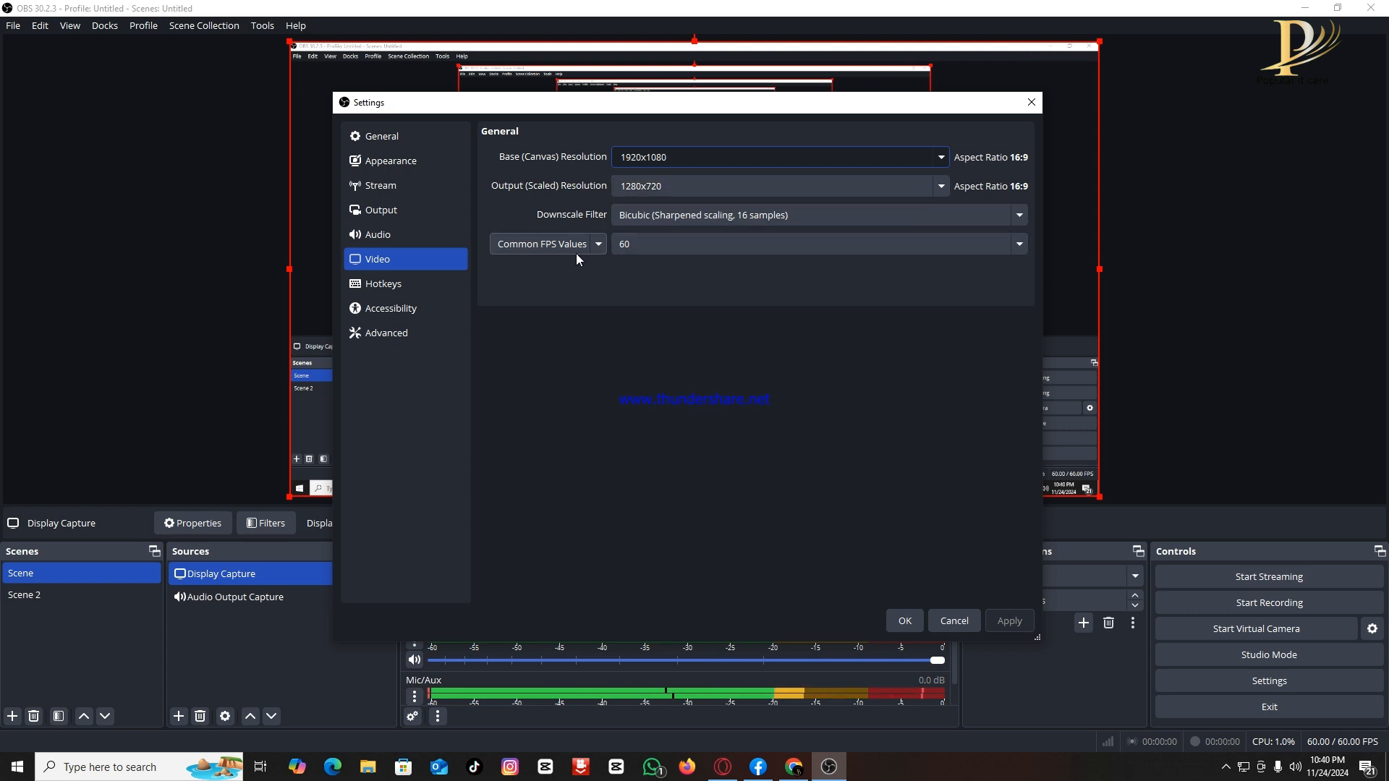
pyautogui.click(645, 216)
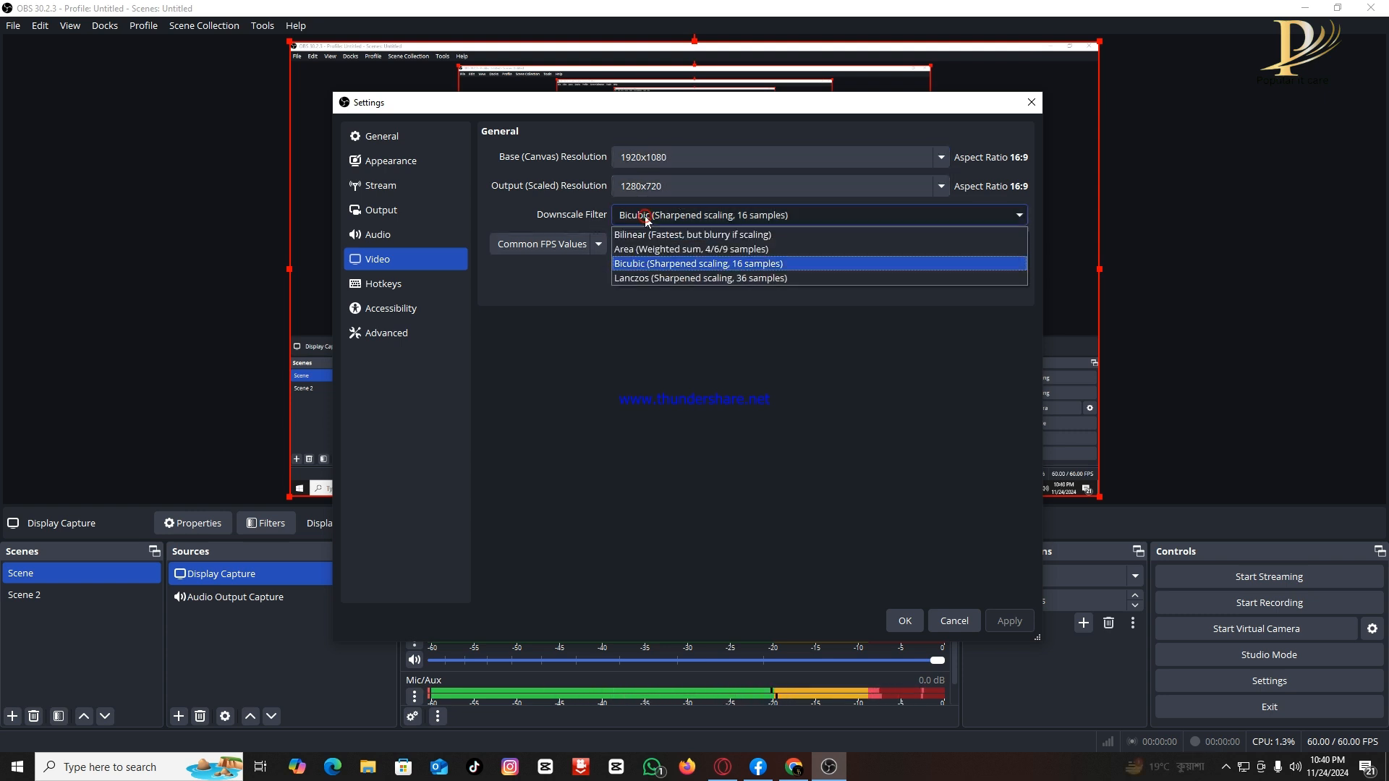
pyautogui.click(683, 362)
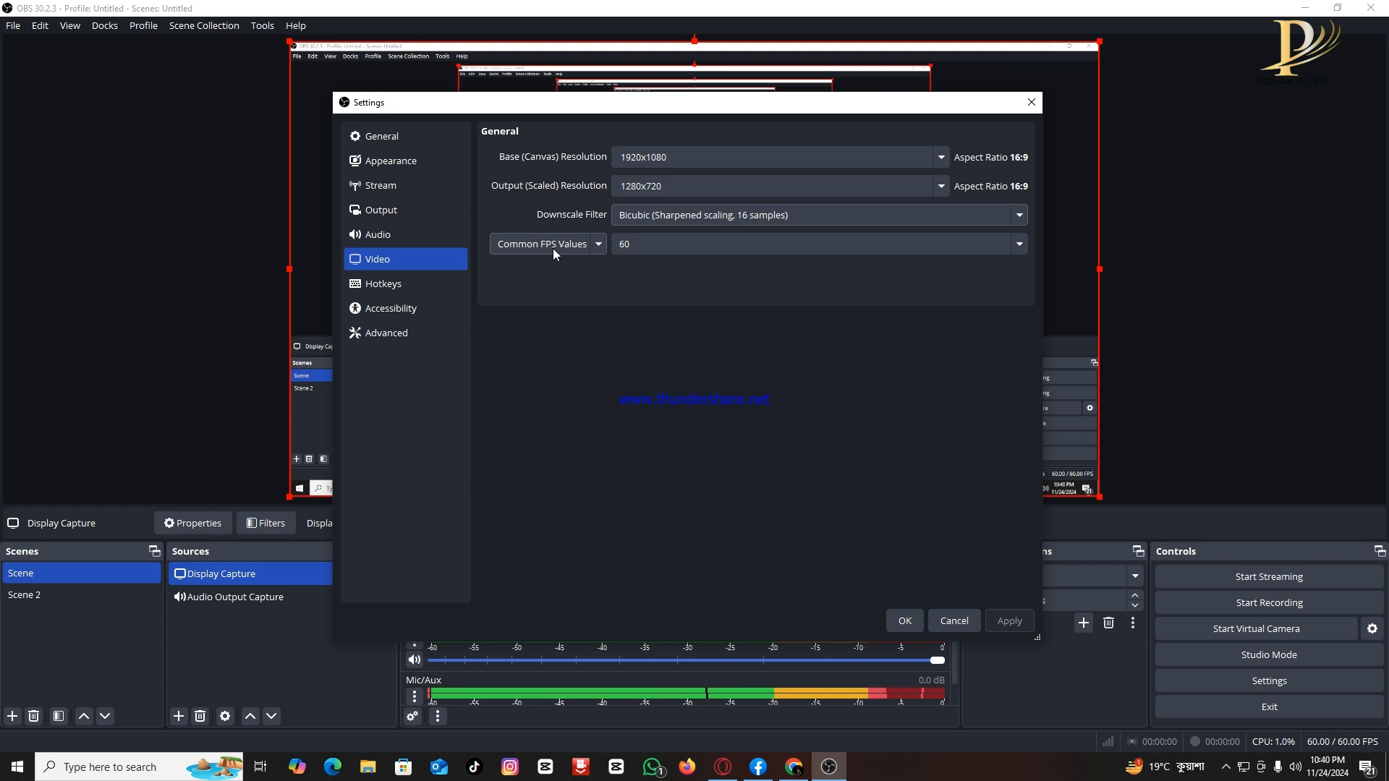
# - Set the common FPS value to 60, then apply and accept the video settings
pyautogui.click(660, 245)
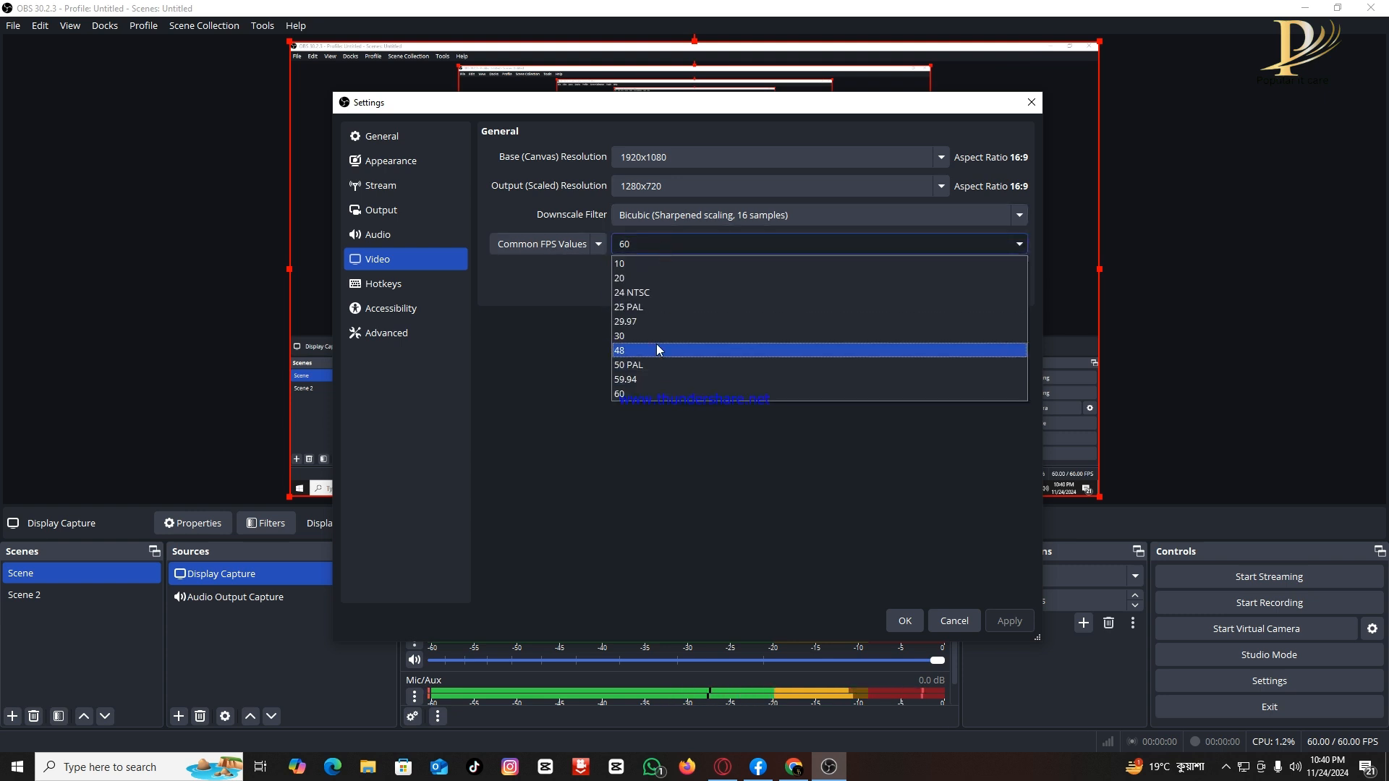
pyautogui.click(653, 339)
pyautogui.click(645, 246)
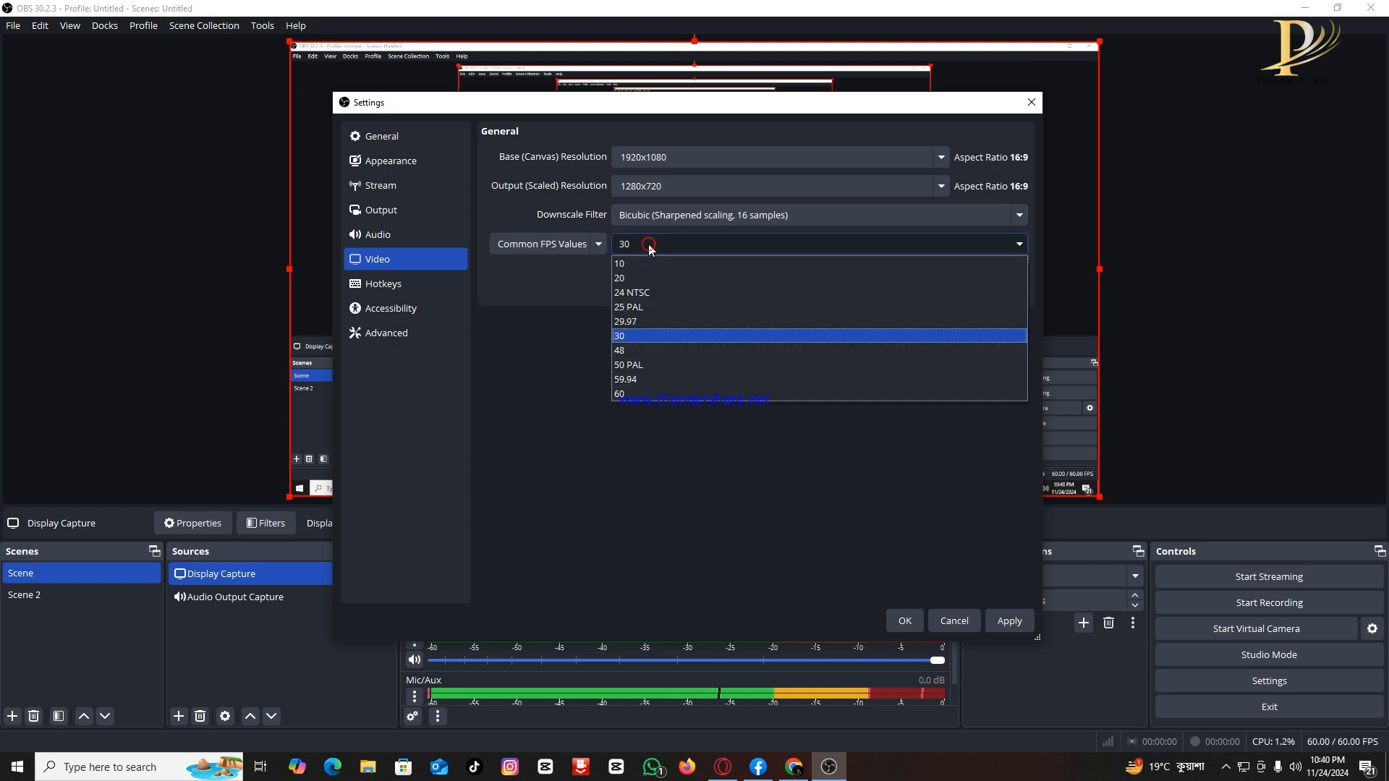
pyautogui.click(627, 394)
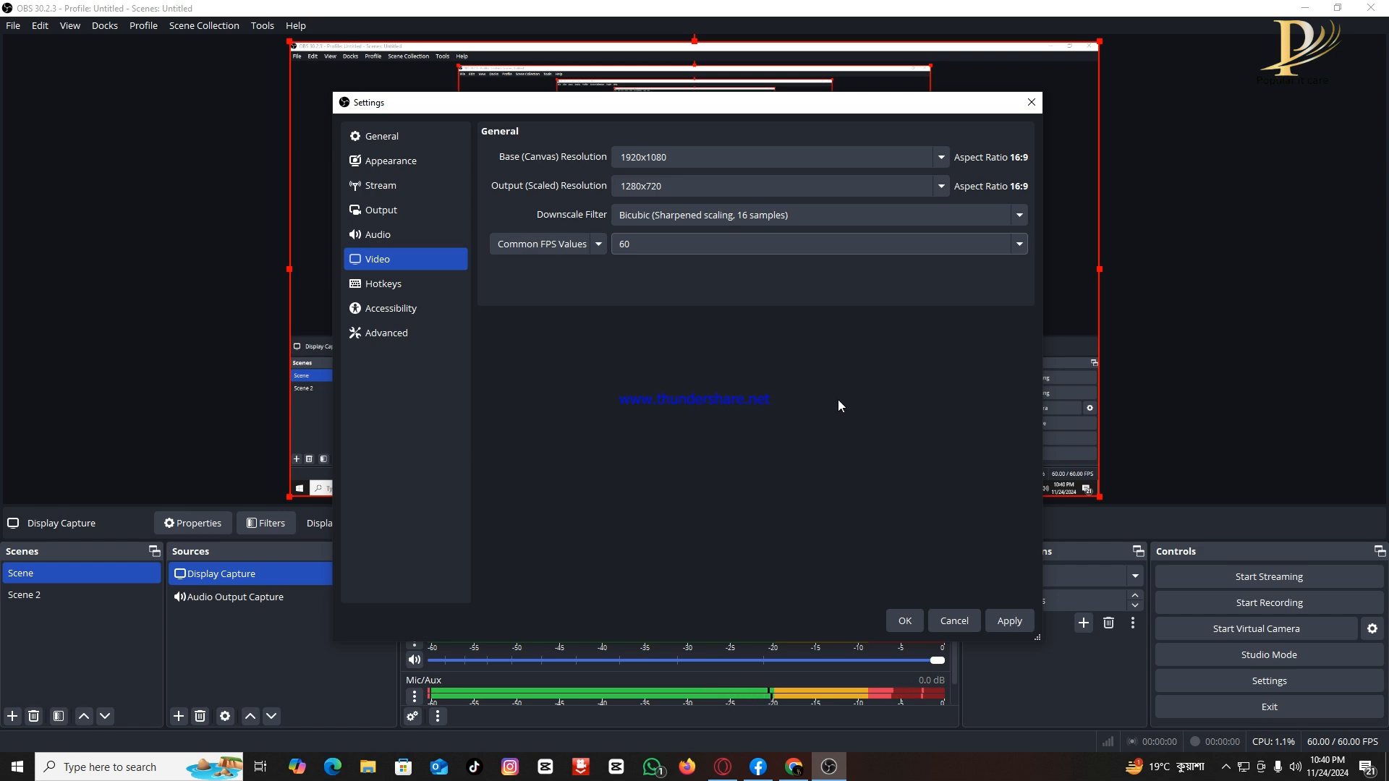
pyautogui.click(1009, 620)
pyautogui.click(904, 621)
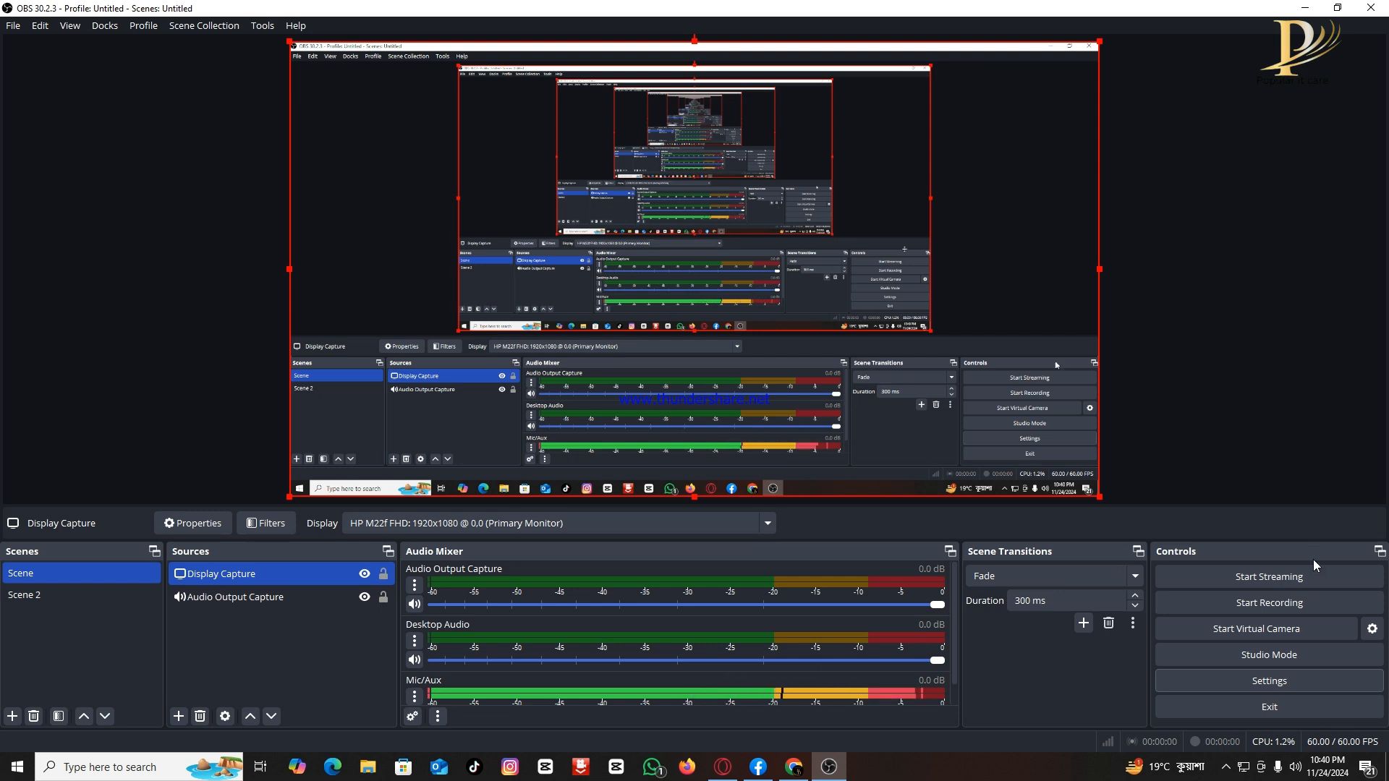
# - Start a short test recording of the display and stop it
pyautogui.click(1244, 606)
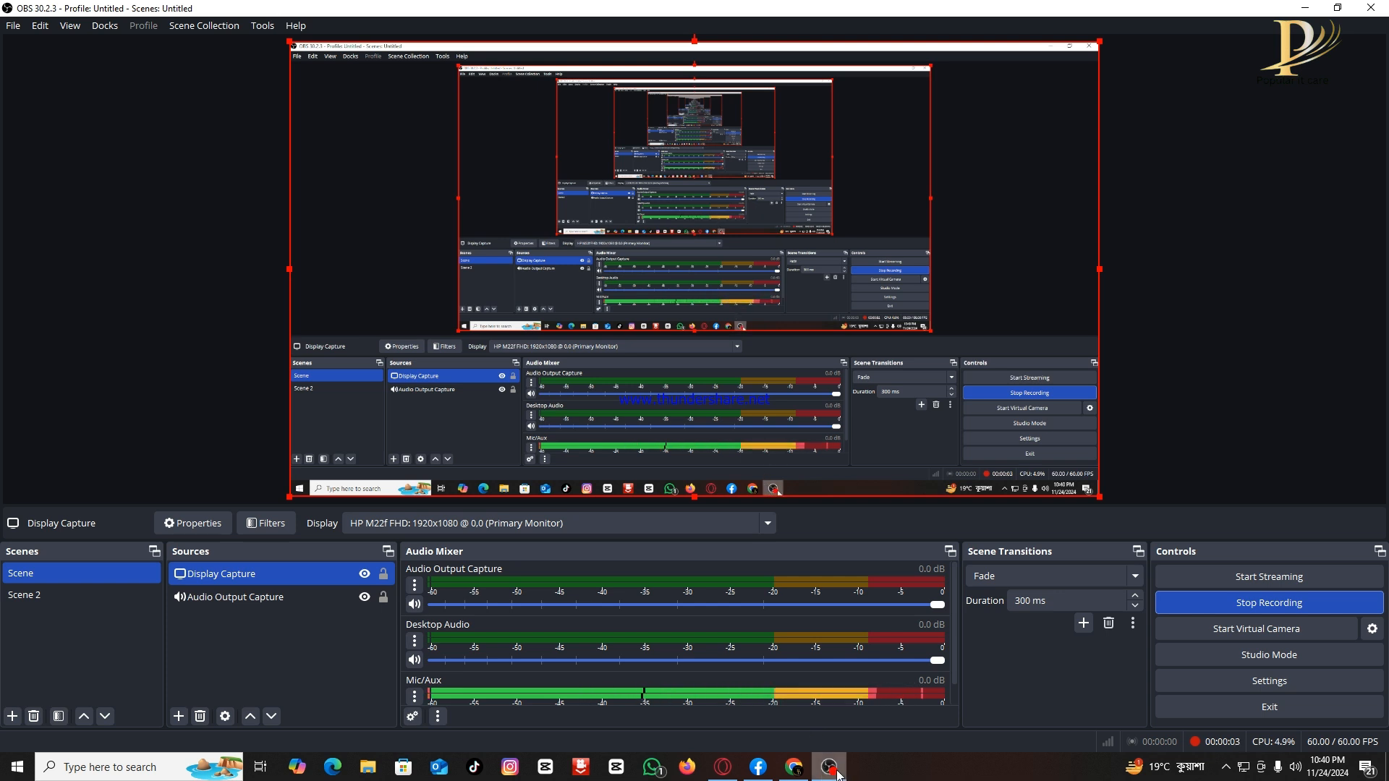
pyautogui.moveTo(837, 774)
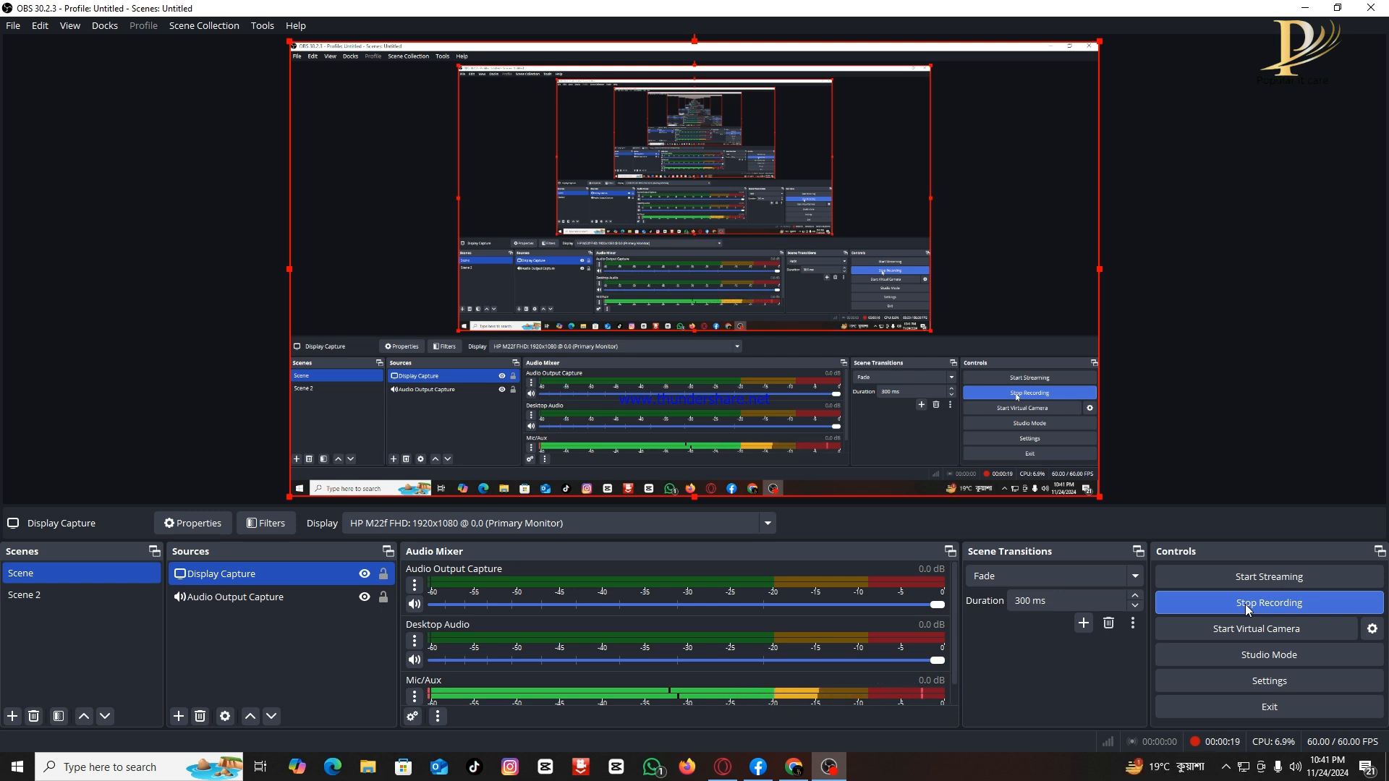
pyautogui.click(1222, 606)
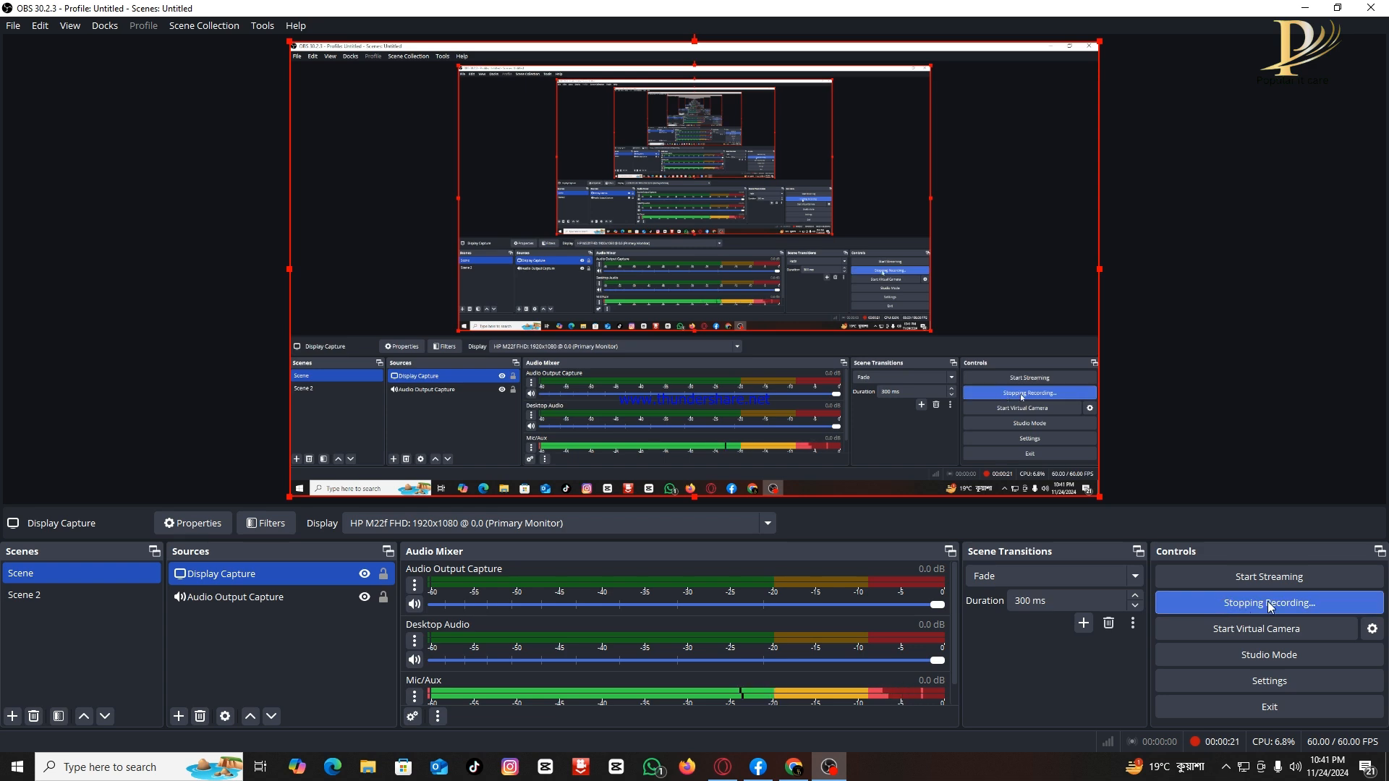
# - Set the recording path to the OBS folder on the screen-recorder (G:) drive and save the output settings
pyautogui.click(1222, 683)
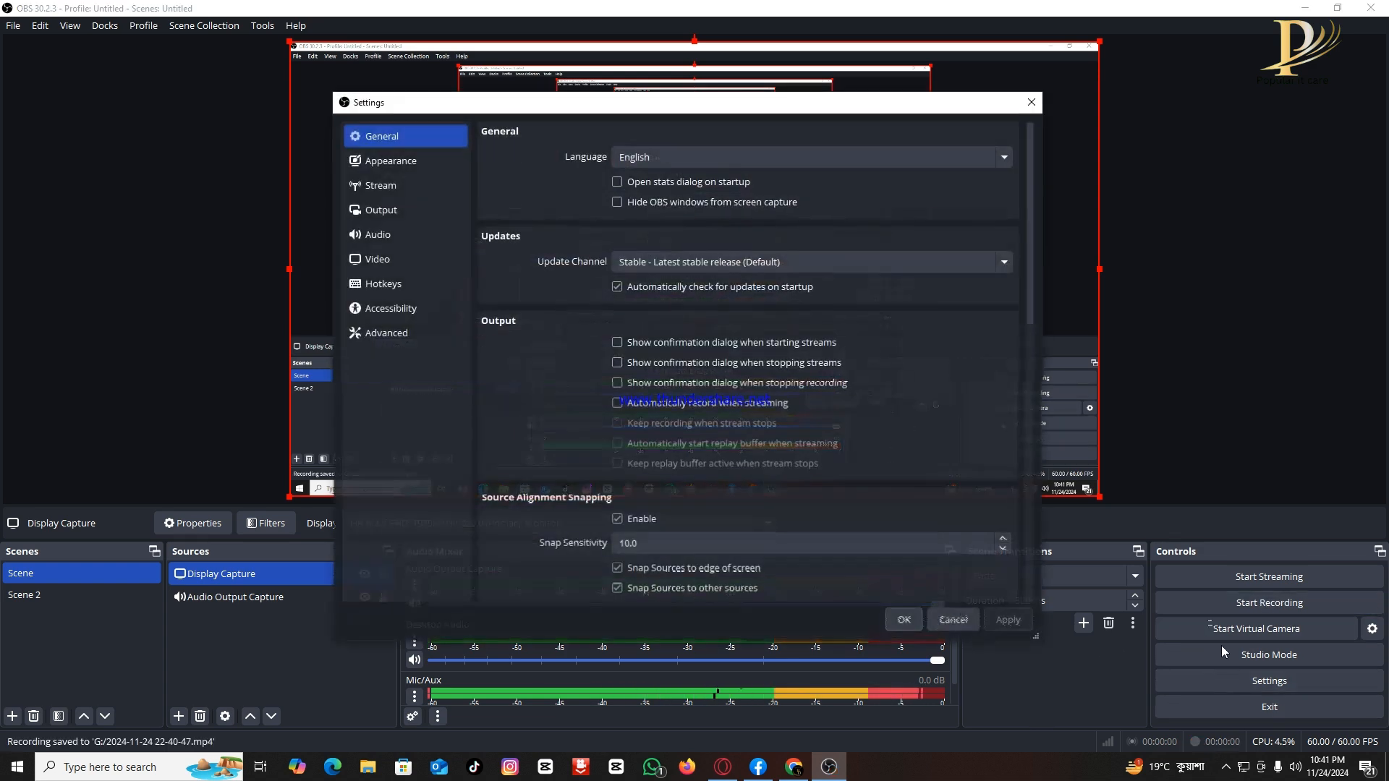
pyautogui.click(381, 215)
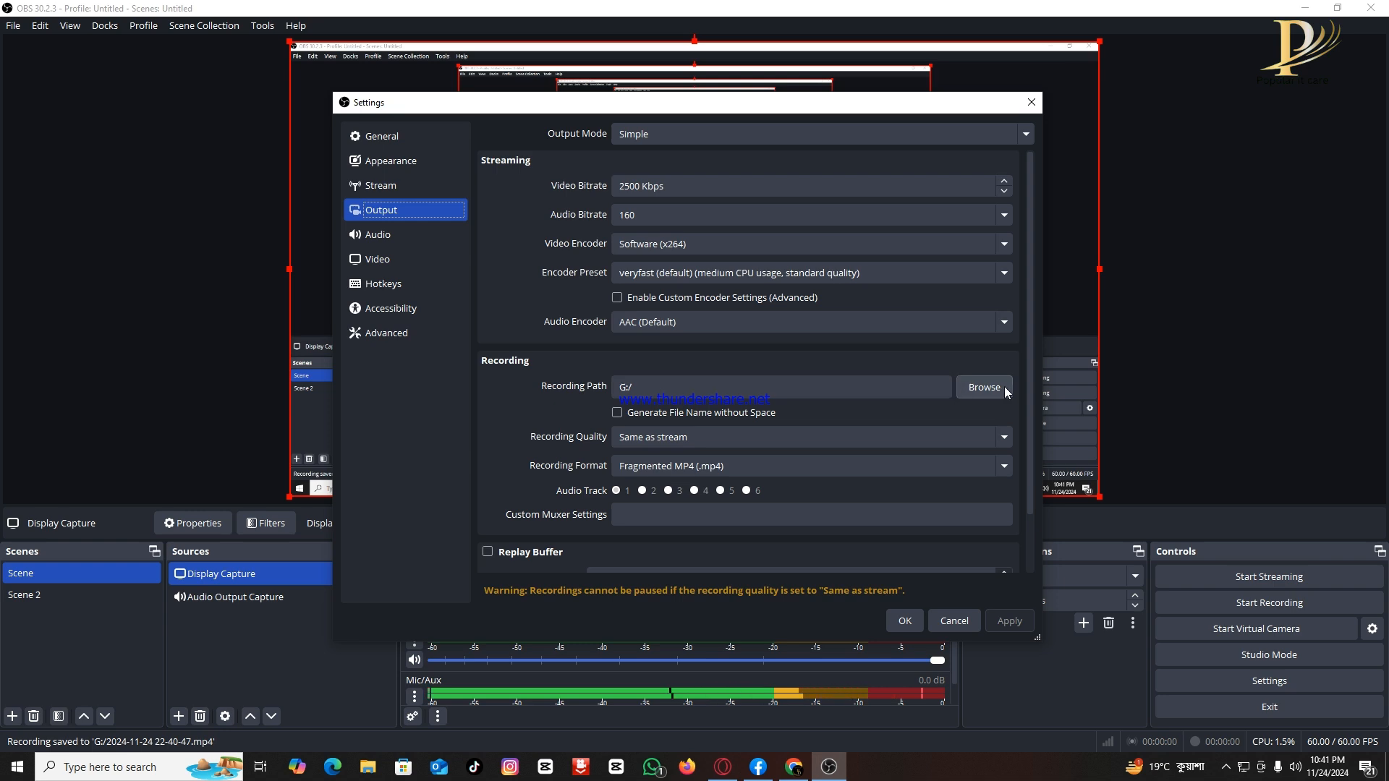
pyautogui.click(980, 388)
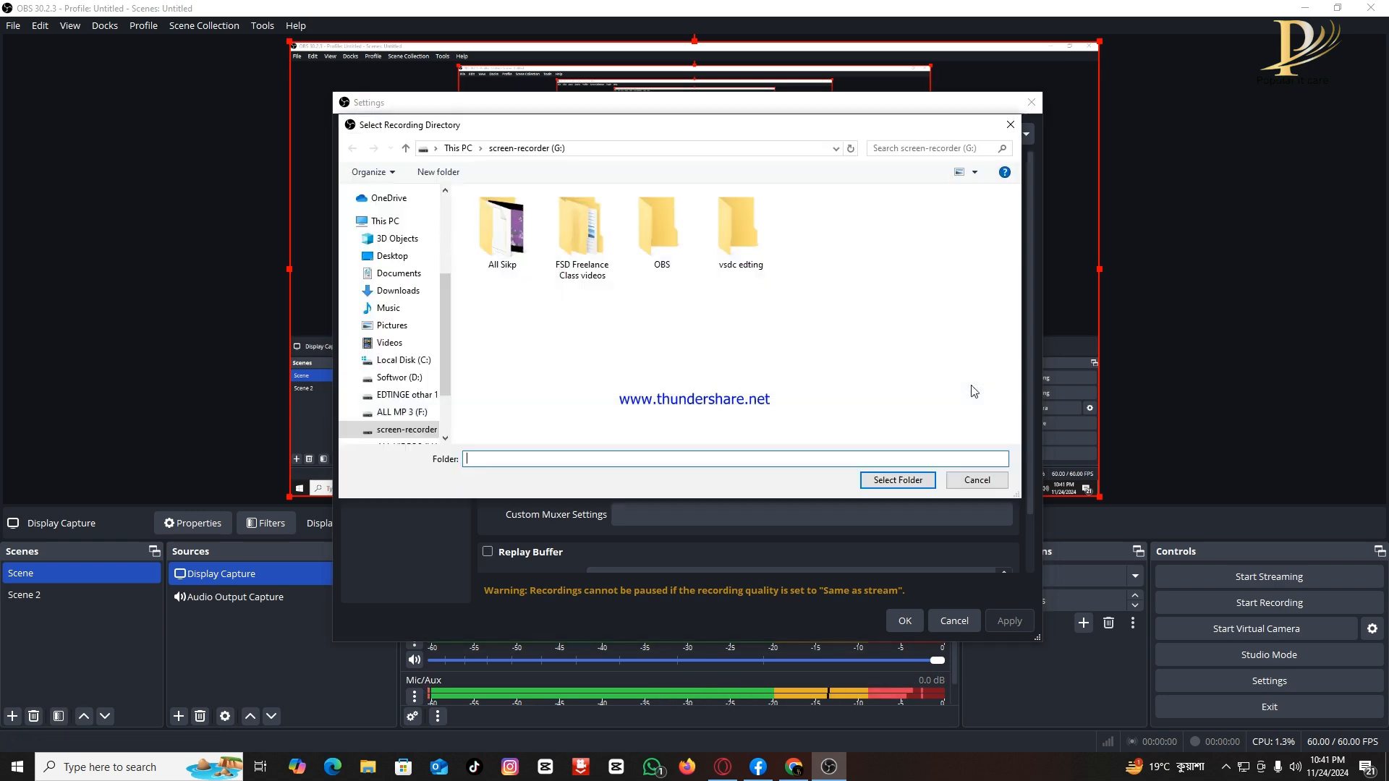
pyautogui.scroll(-1, 427, 423)
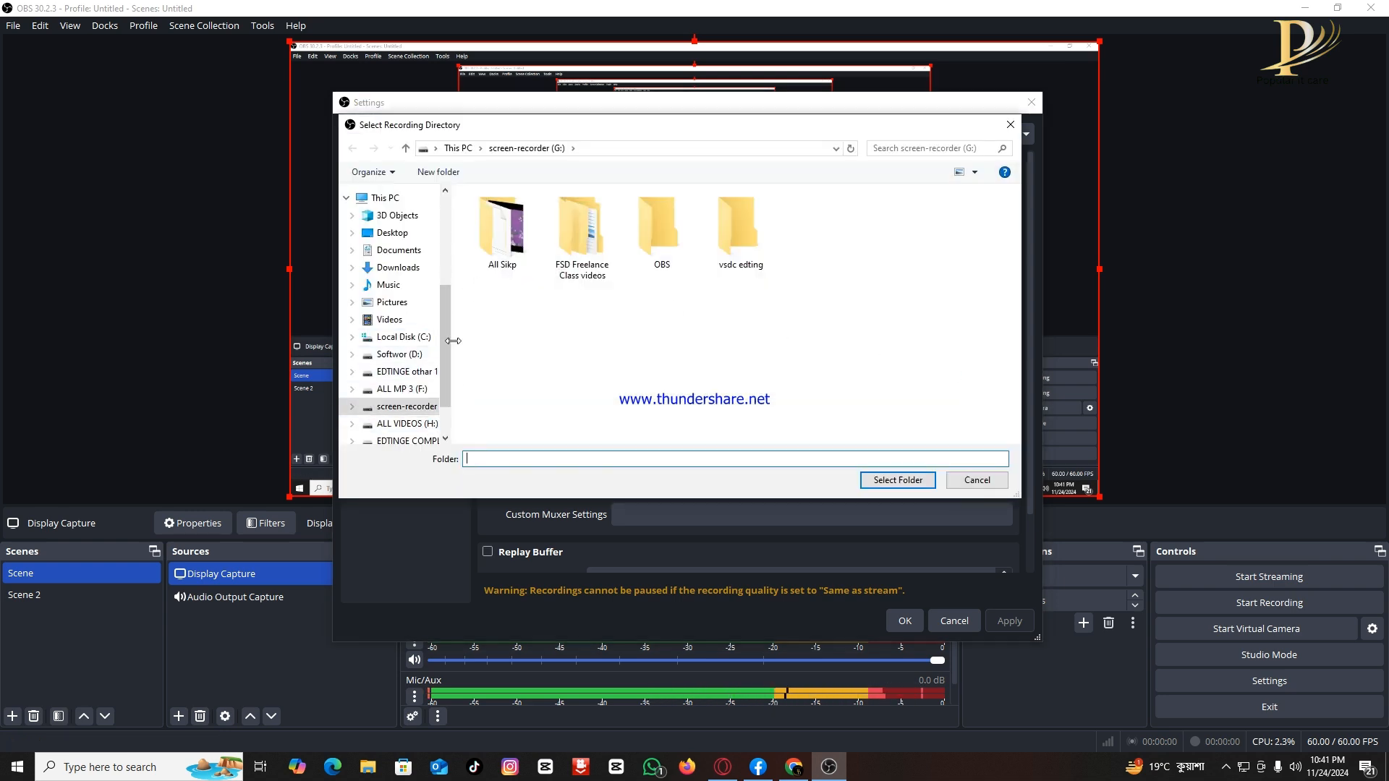
pyautogui.moveTo(448, 369); pyautogui.dragTo(449, 385)
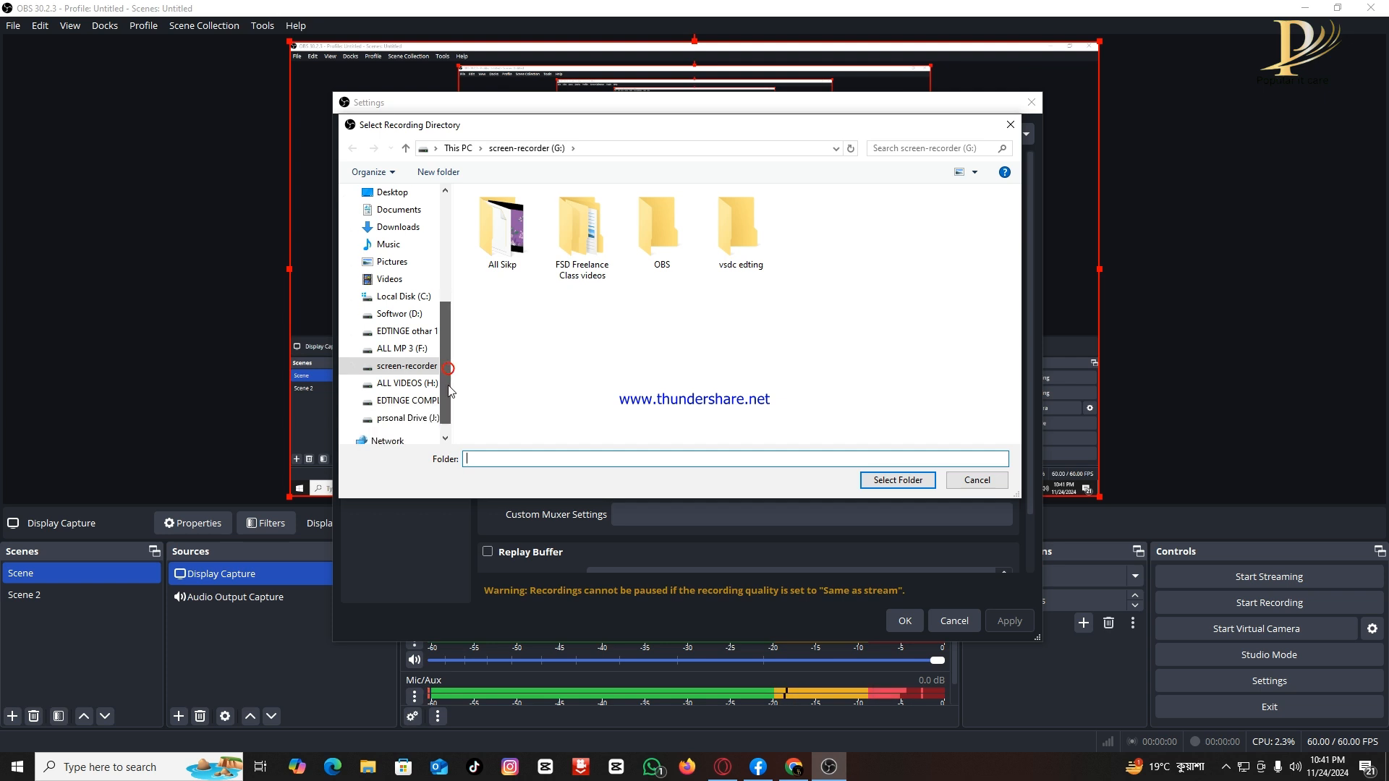
pyautogui.click(393, 371)
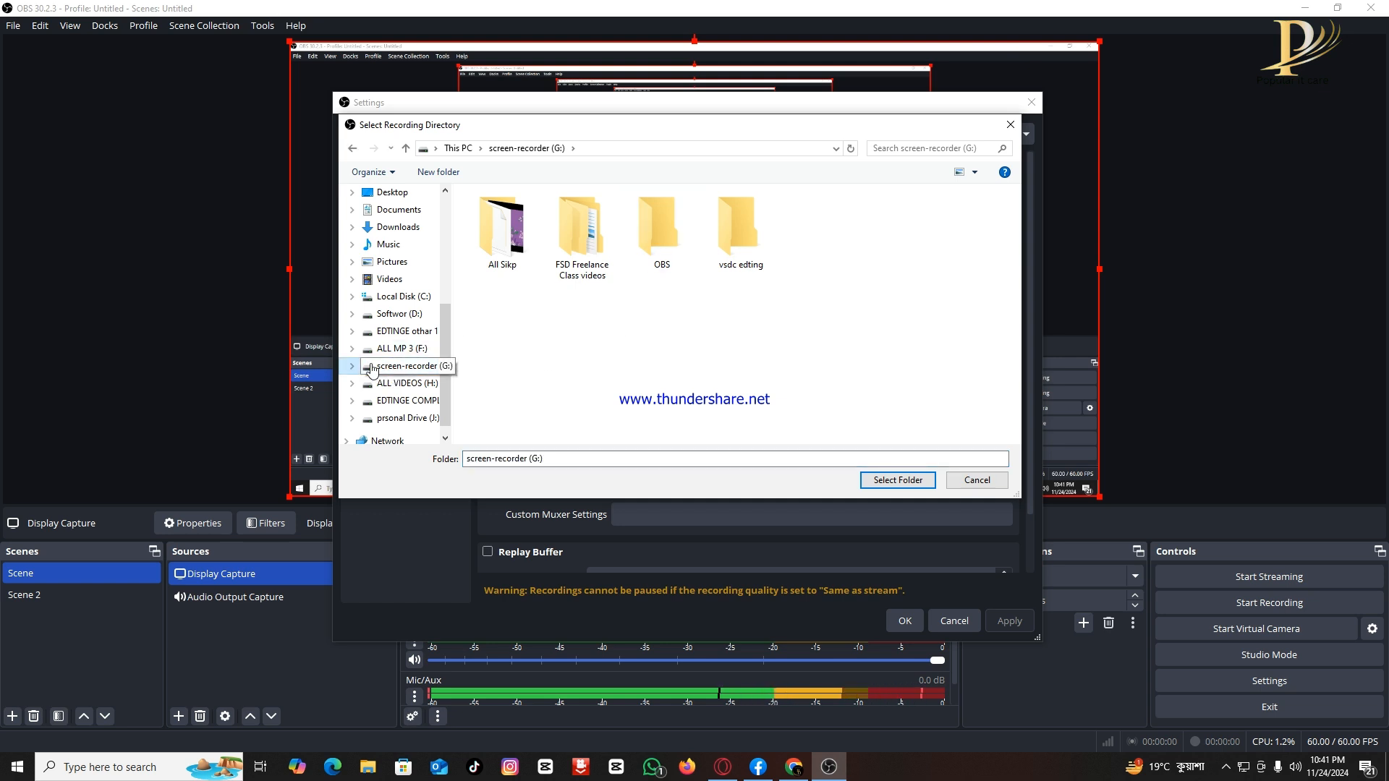
pyautogui.click(664, 236)
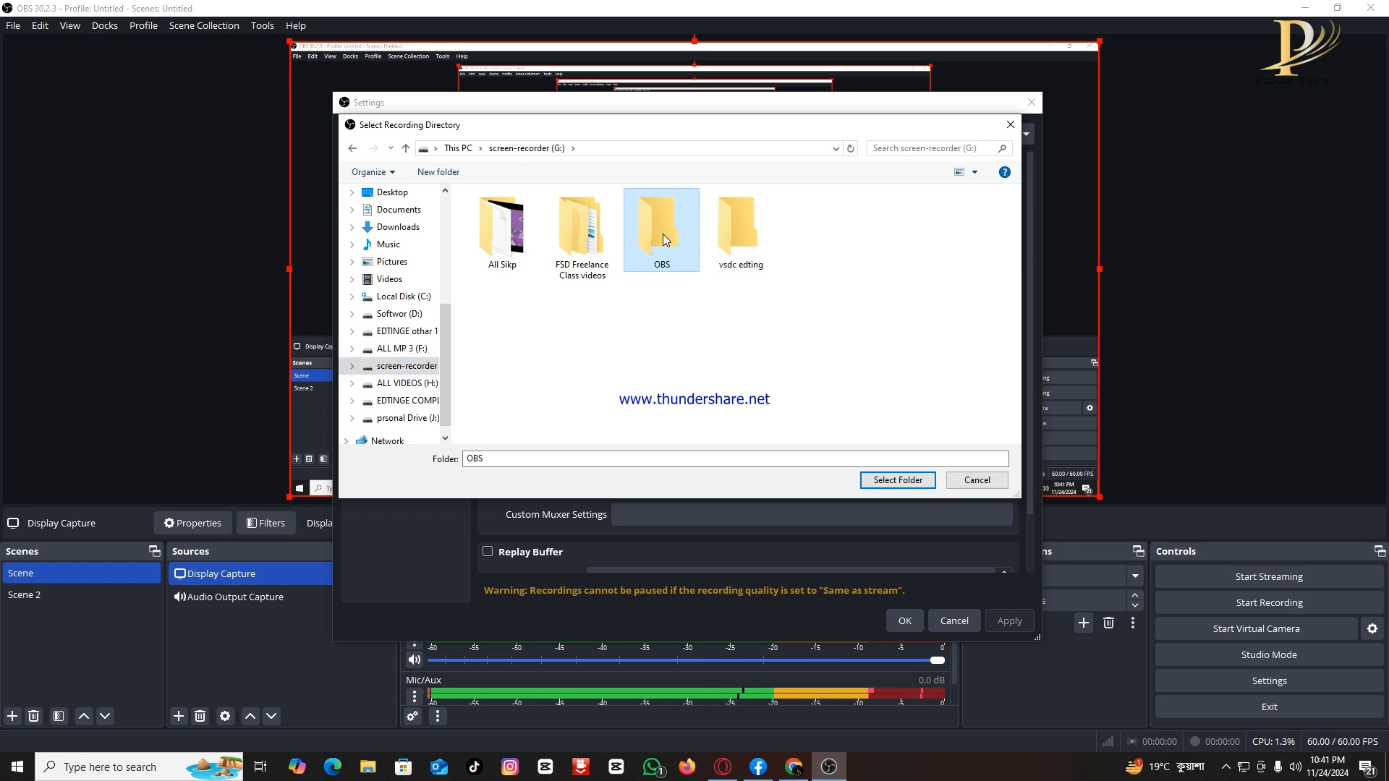
pyautogui.click(904, 480)
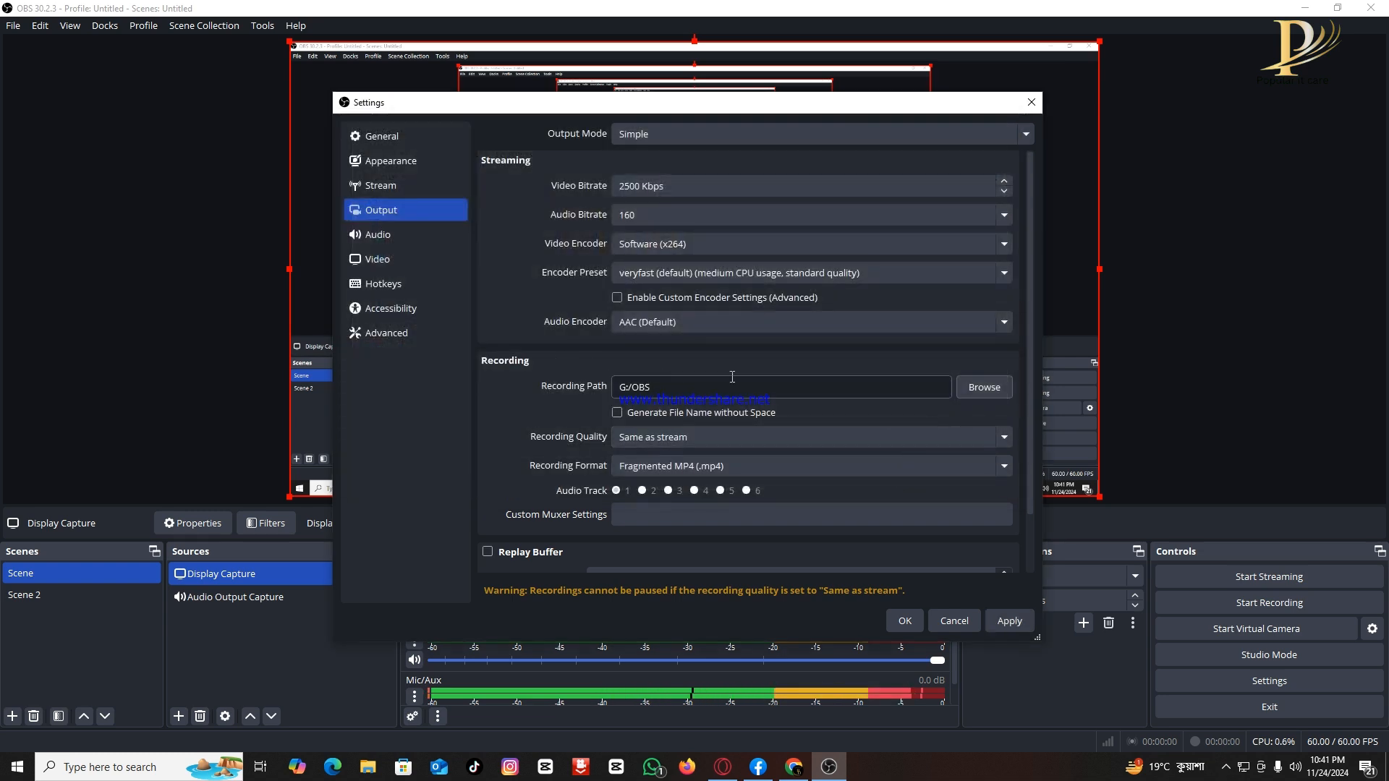
pyautogui.click(1014, 623)
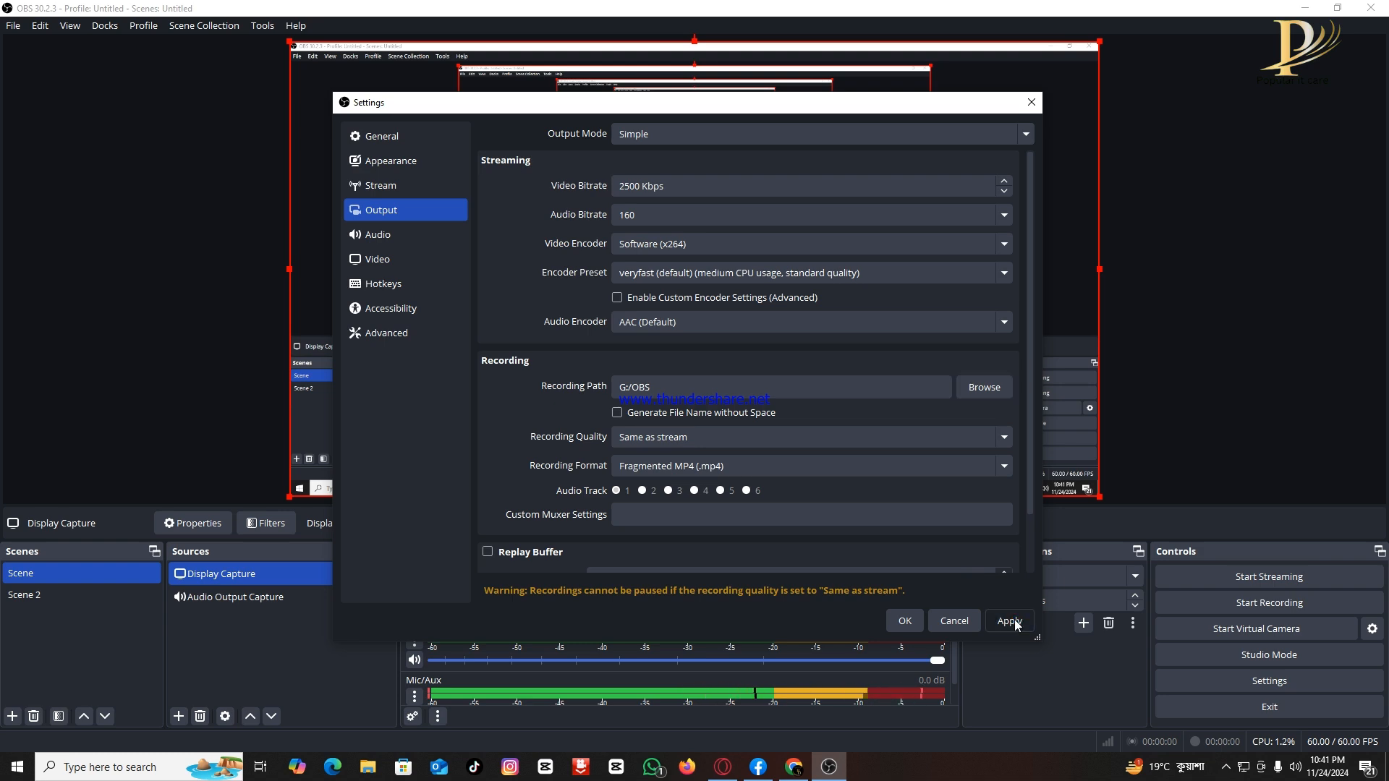
pyautogui.click(906, 621)
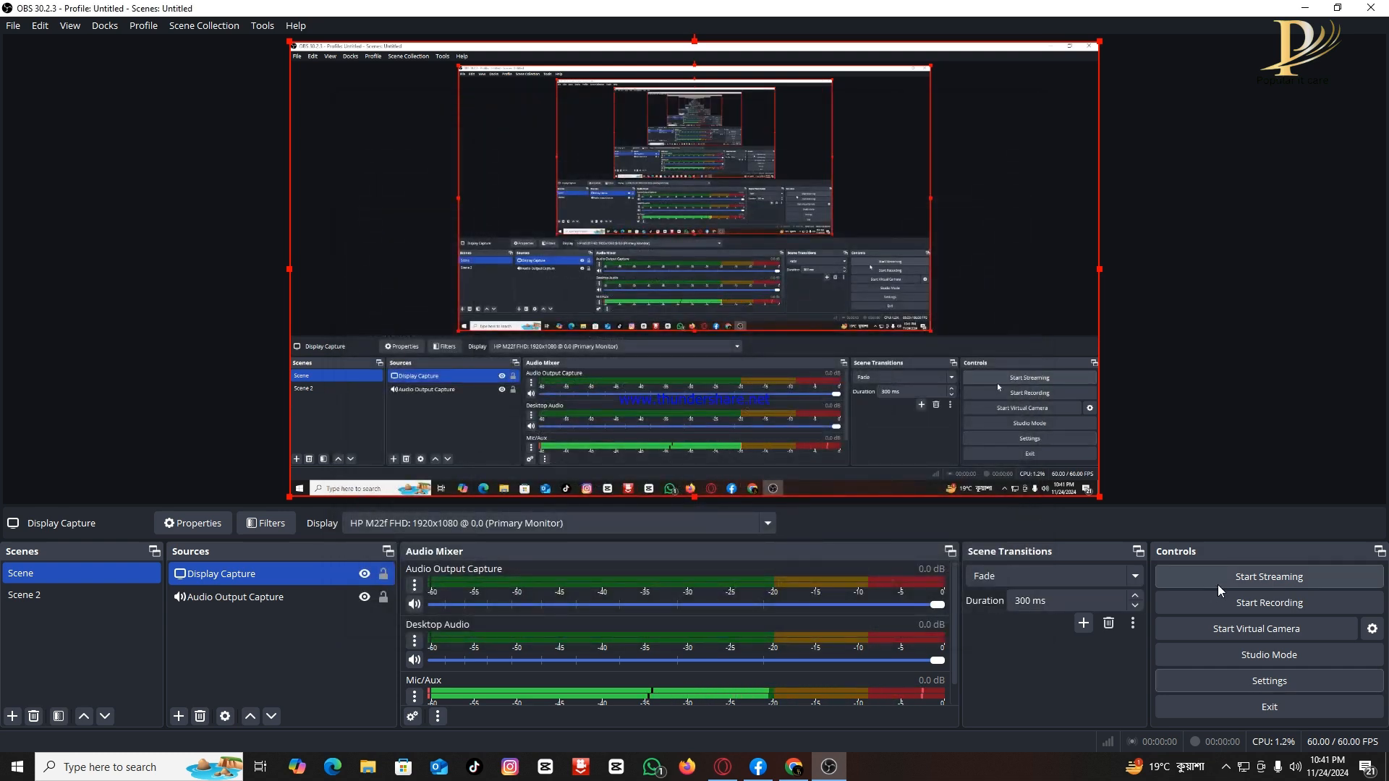
# - Start a new recording, minimize the OBS window and refresh the Windows desktop
pyautogui.click(1243, 607)
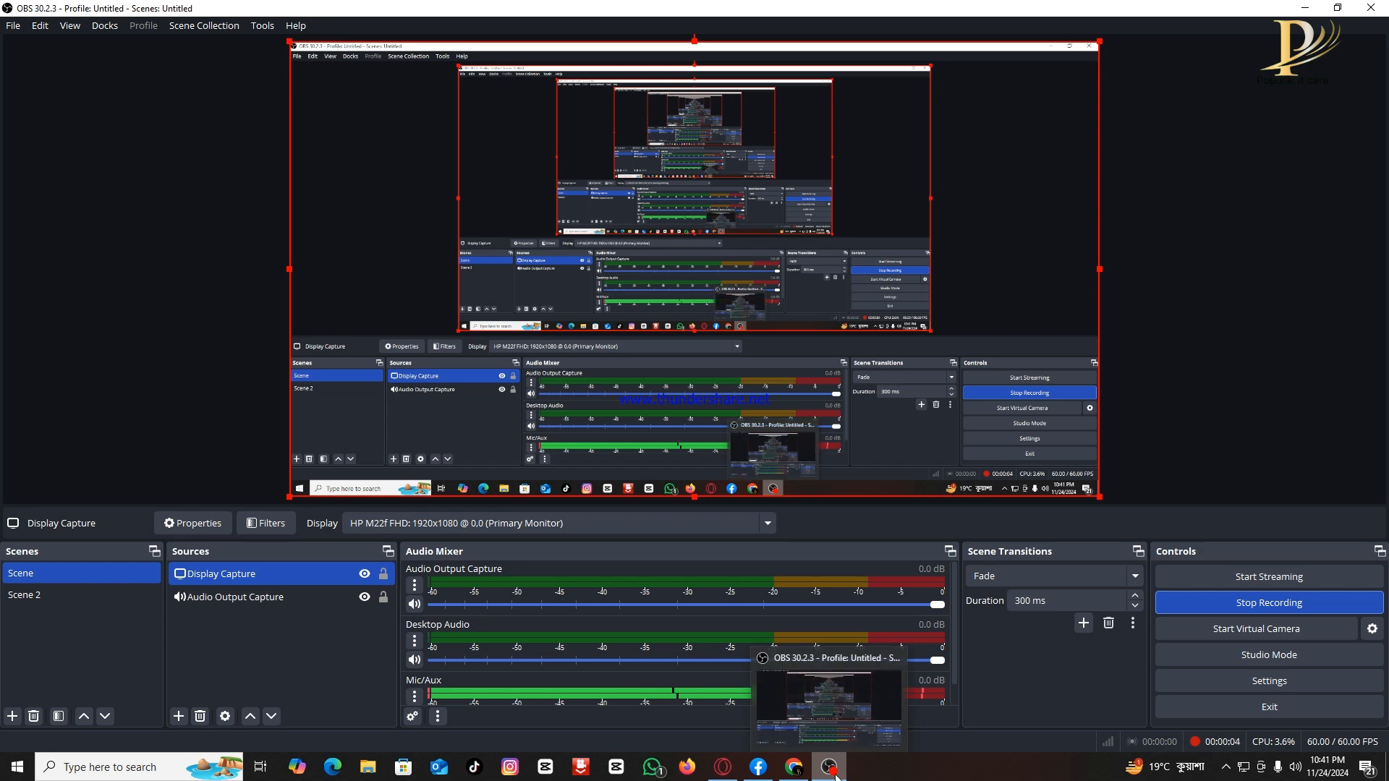
pyautogui.click(1306, 8)
pyautogui.rightClick(499, 256)
pyautogui.click(528, 298)
pyautogui.rightClick(463, 239)
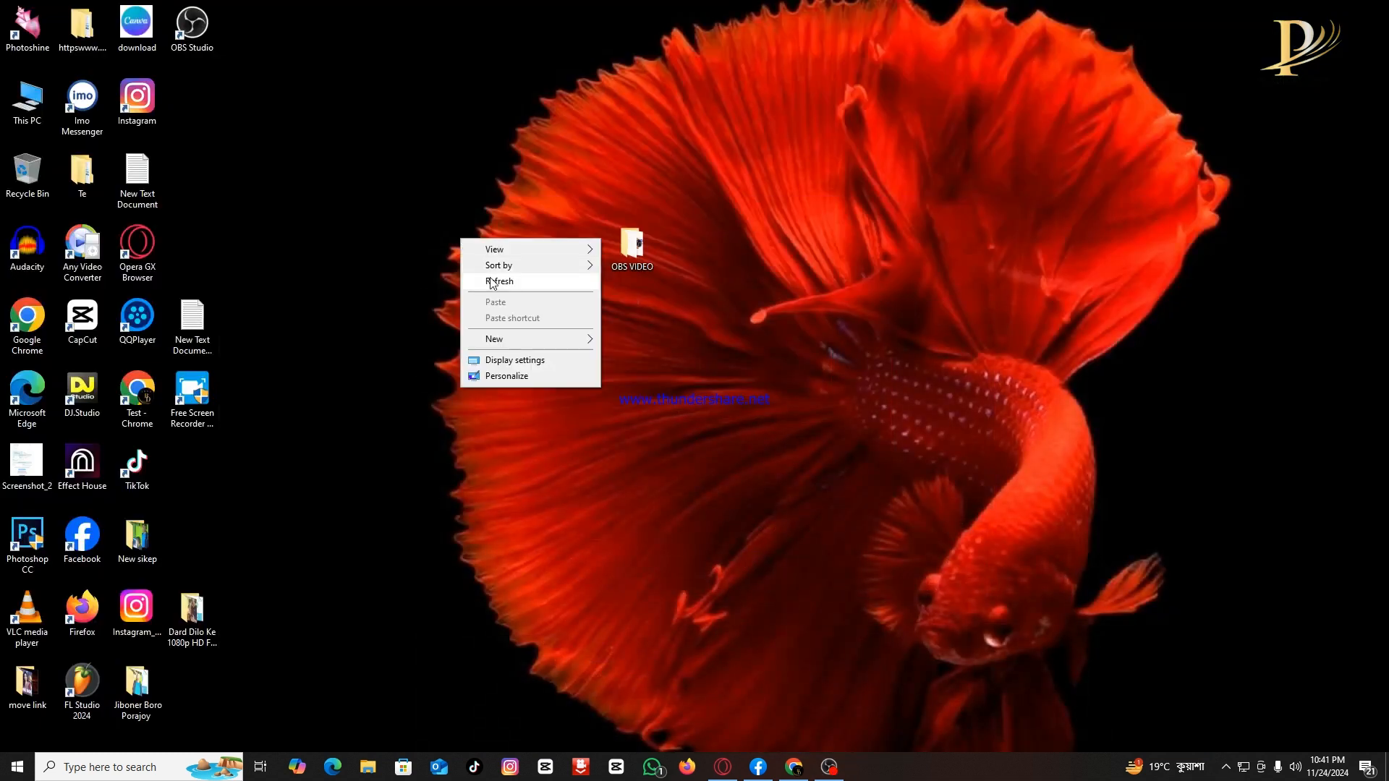
pyautogui.click(497, 283)
# - Switch to Chrome, show the OBS download and welcome pages for the running recording, and minimize the browser
pyautogui.click(794, 767)
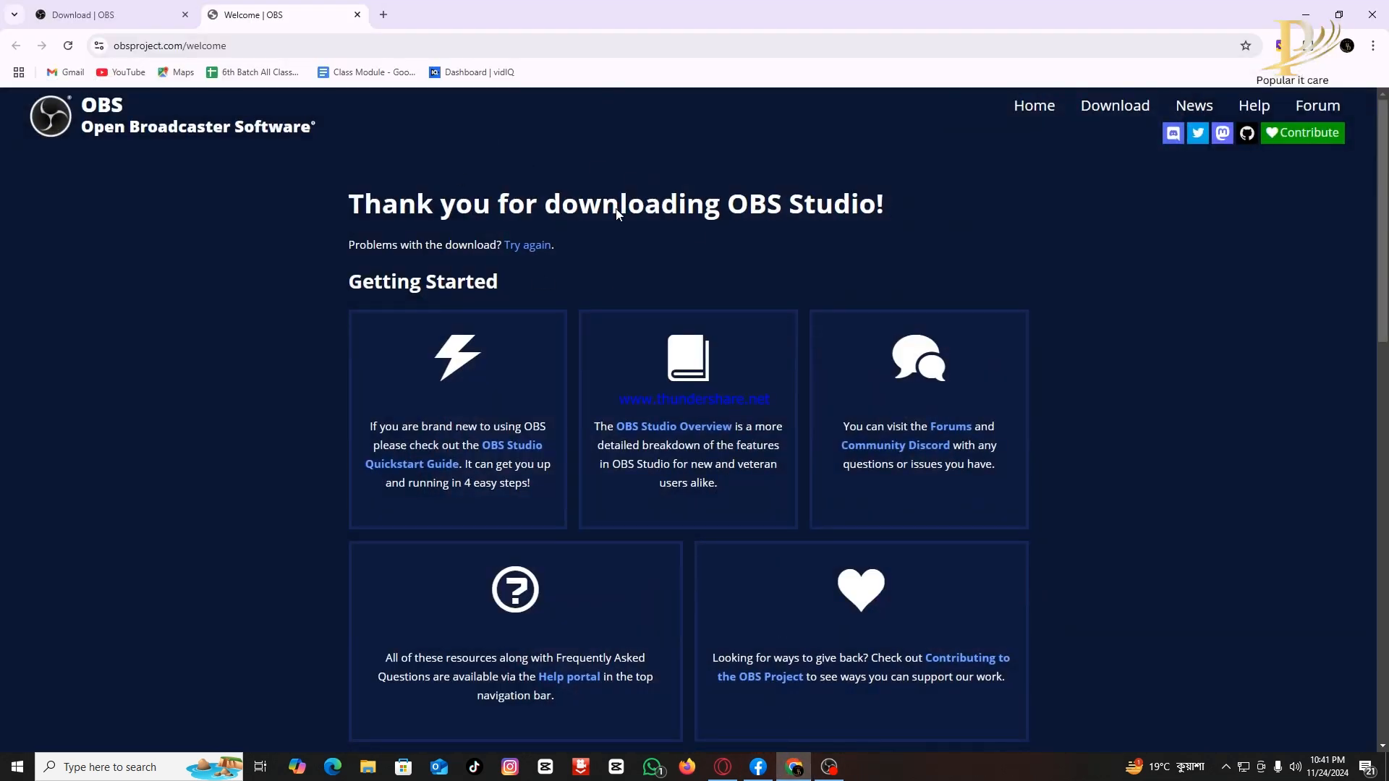
pyautogui.click(133, 15)
pyautogui.click(294, 9)
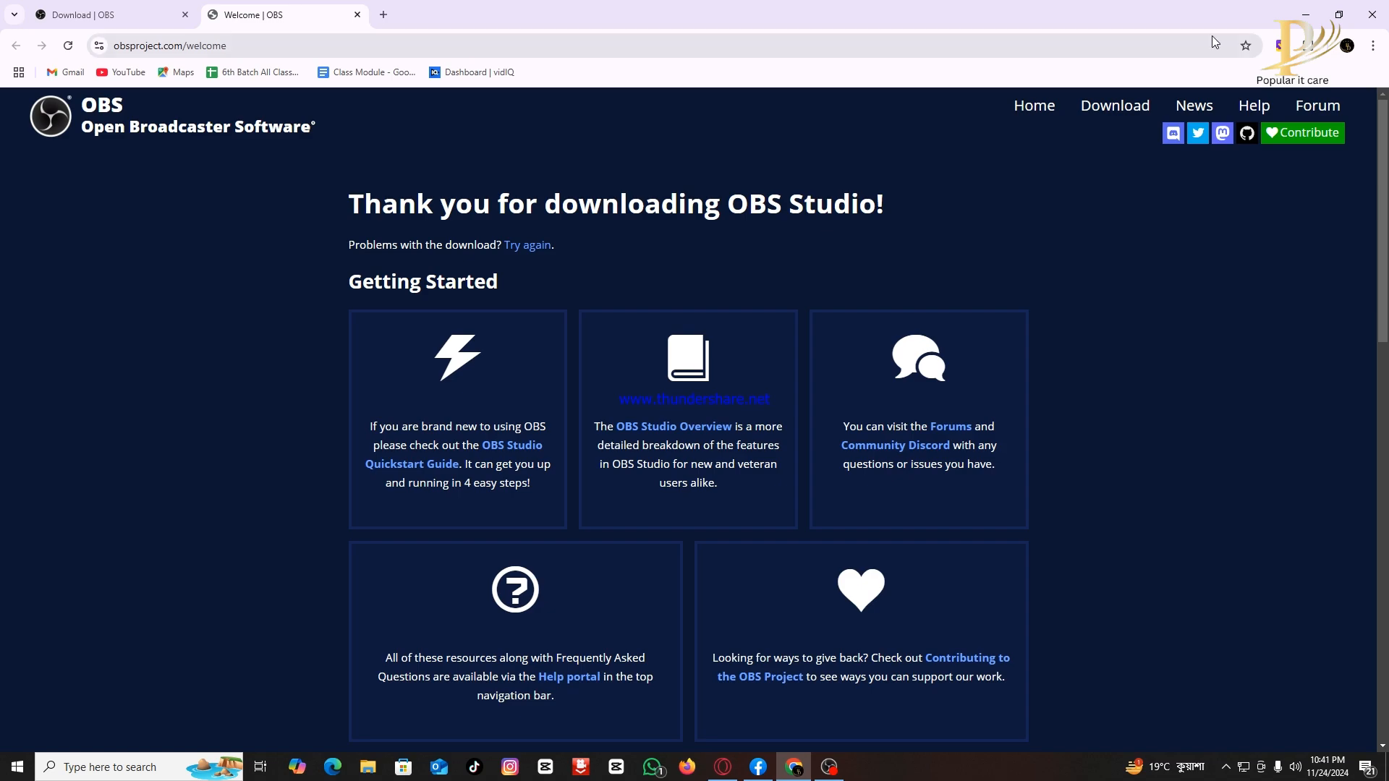
pyautogui.click(1301, 14)
# - Refresh the Windows desktop twice as sample activity for the running recording
pyautogui.rightClick(716, 351)
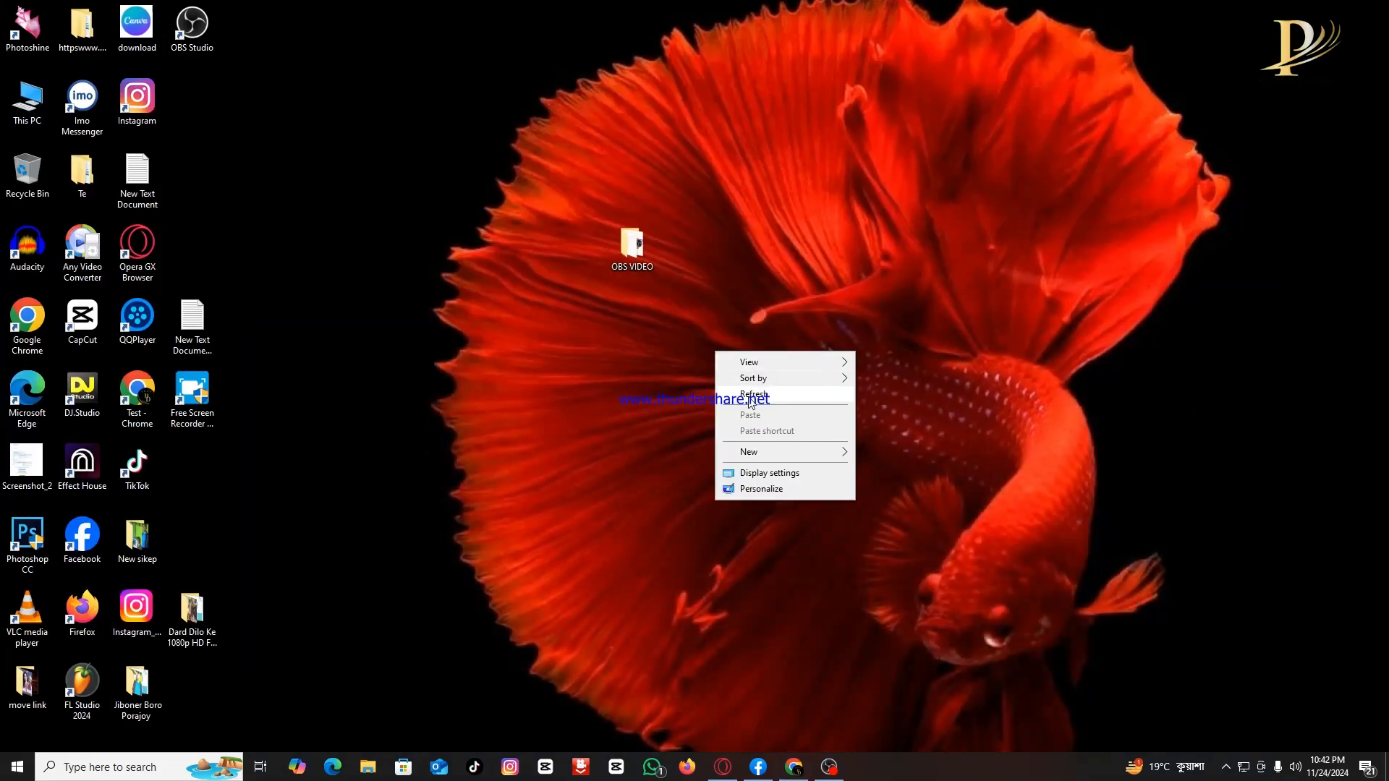
pyautogui.click(752, 395)
pyautogui.rightClick(708, 342)
pyautogui.click(751, 383)
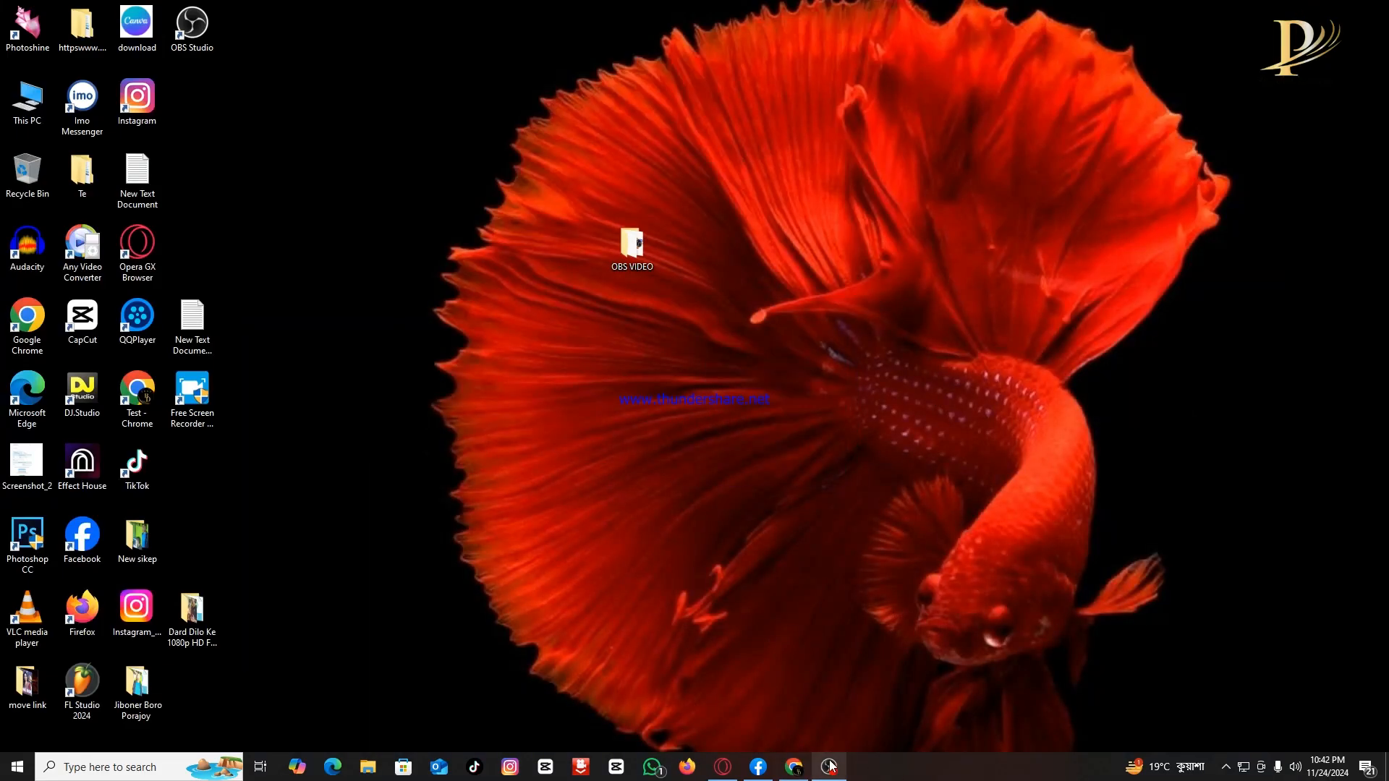
# - Return to the OBS Studio window and stop the recording
pyautogui.moveTo(827, 762)
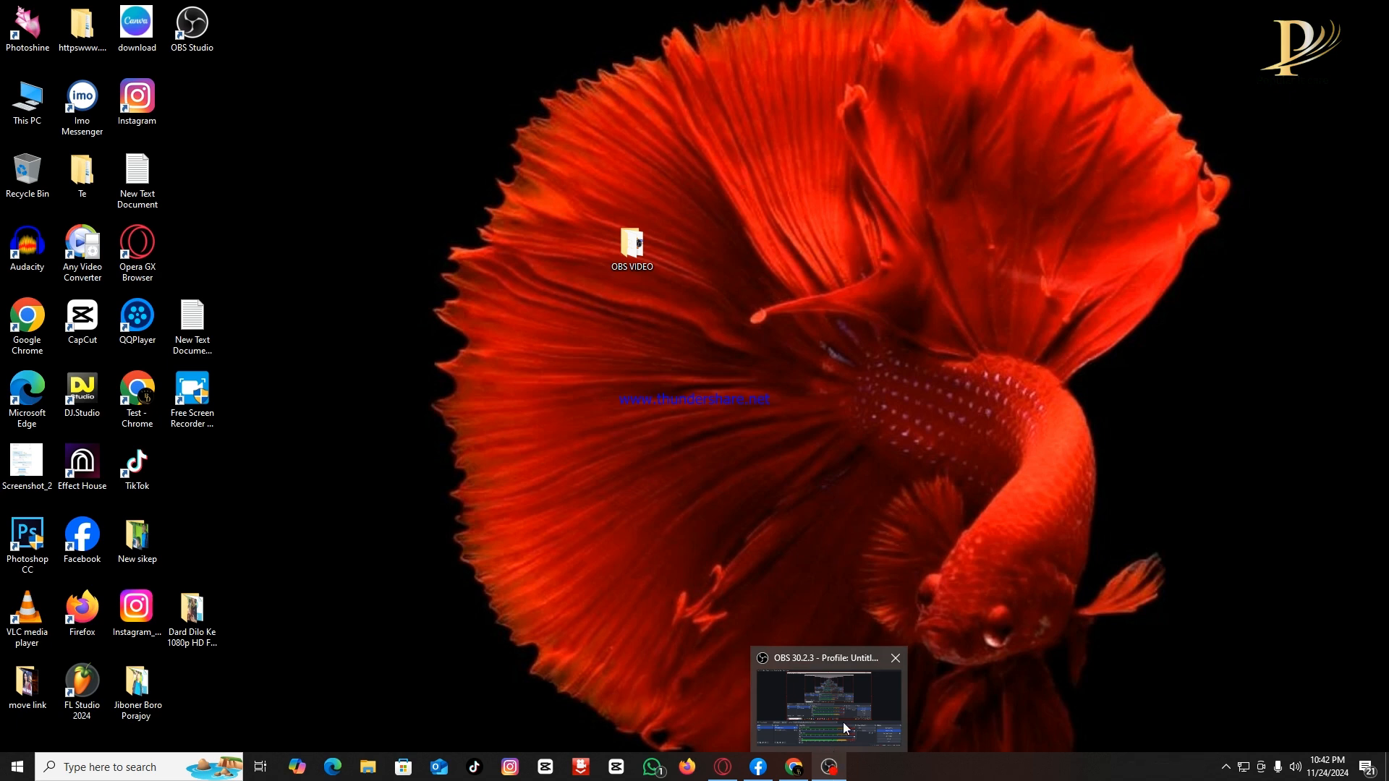
pyautogui.click(832, 769)
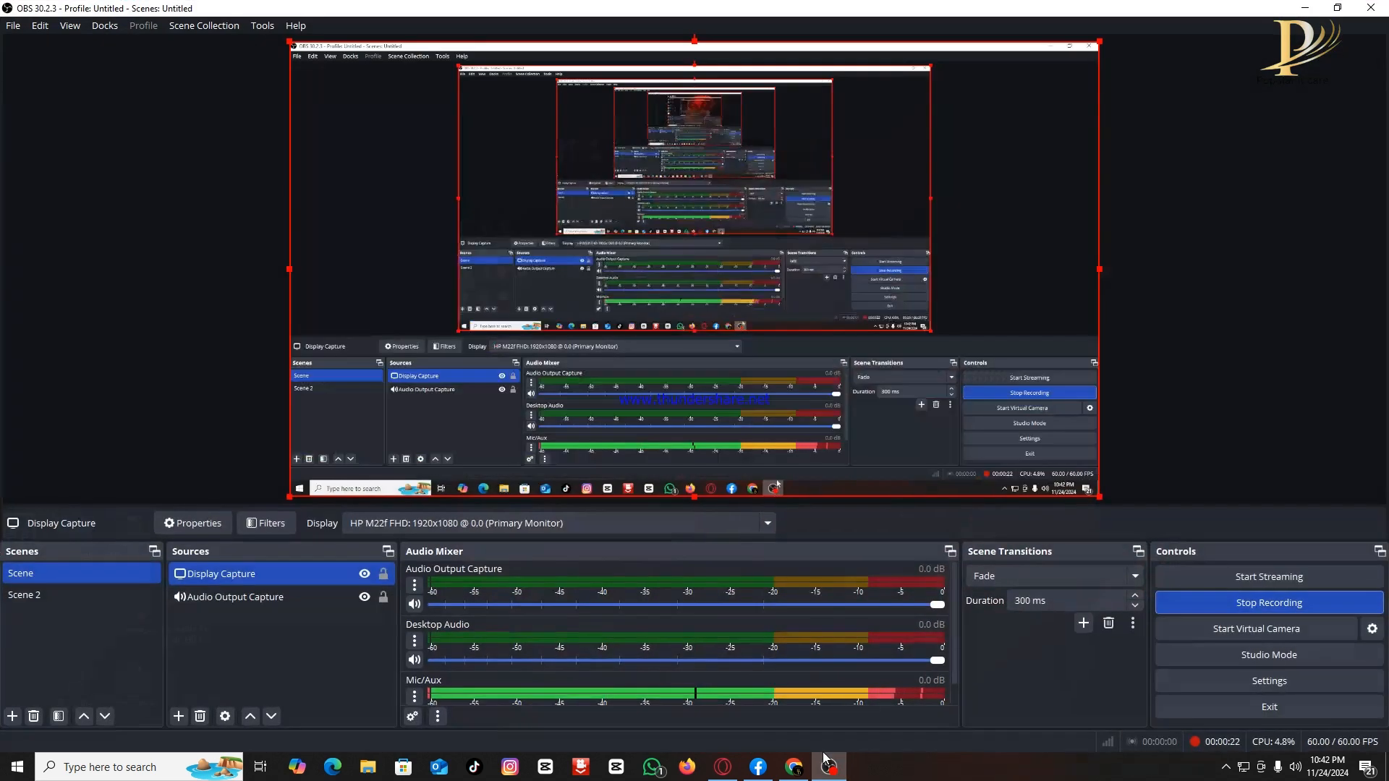
pyautogui.click(1265, 610)
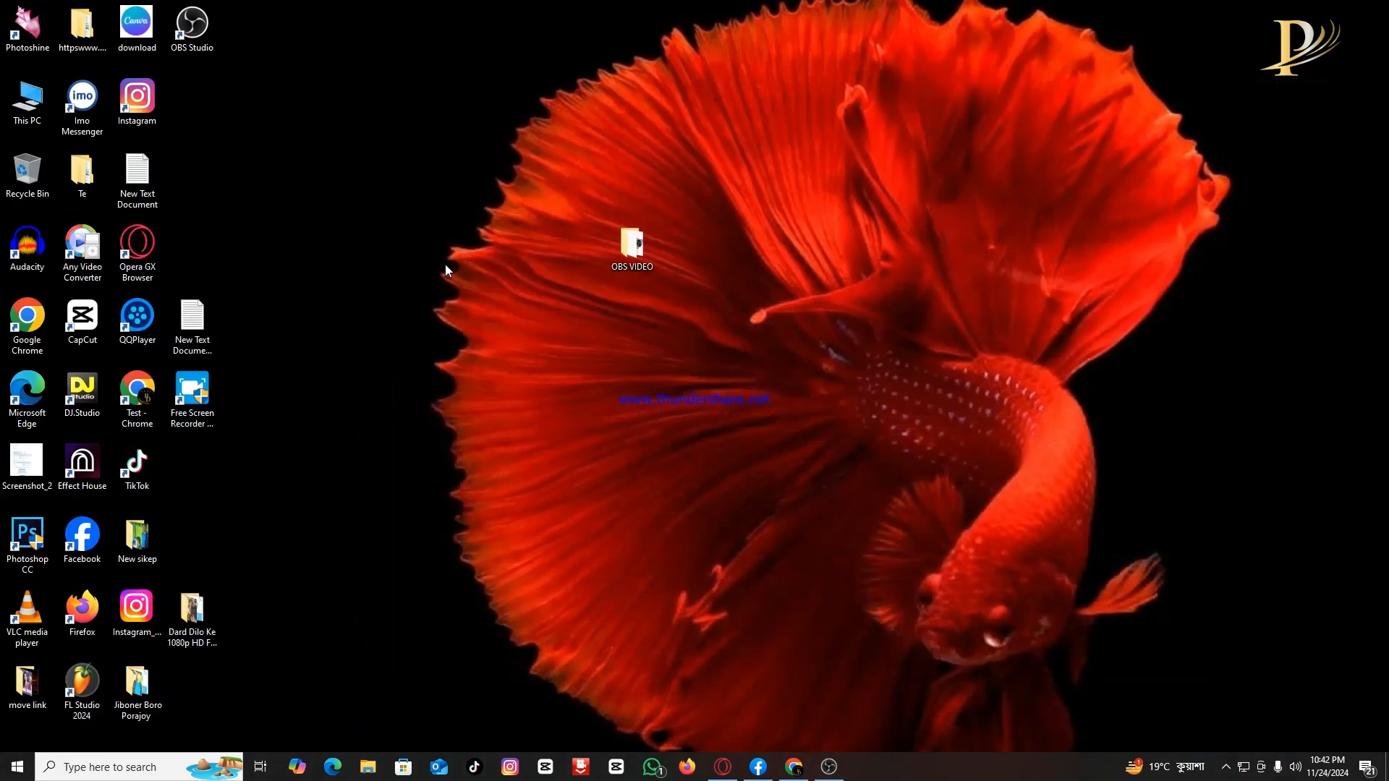
pyautogui.rightClick(446, 270)
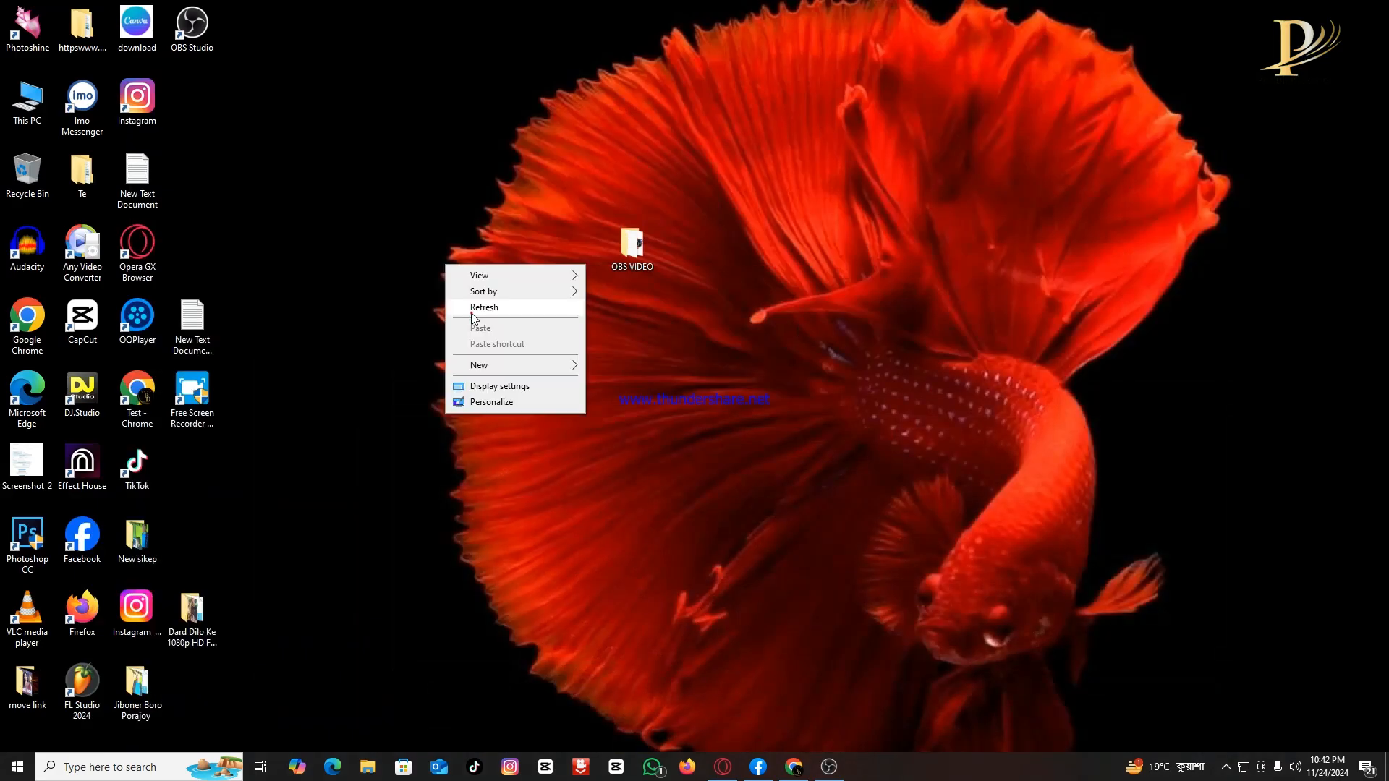
pyautogui.click(472, 311)
pyautogui.doubleClick(43, 103)
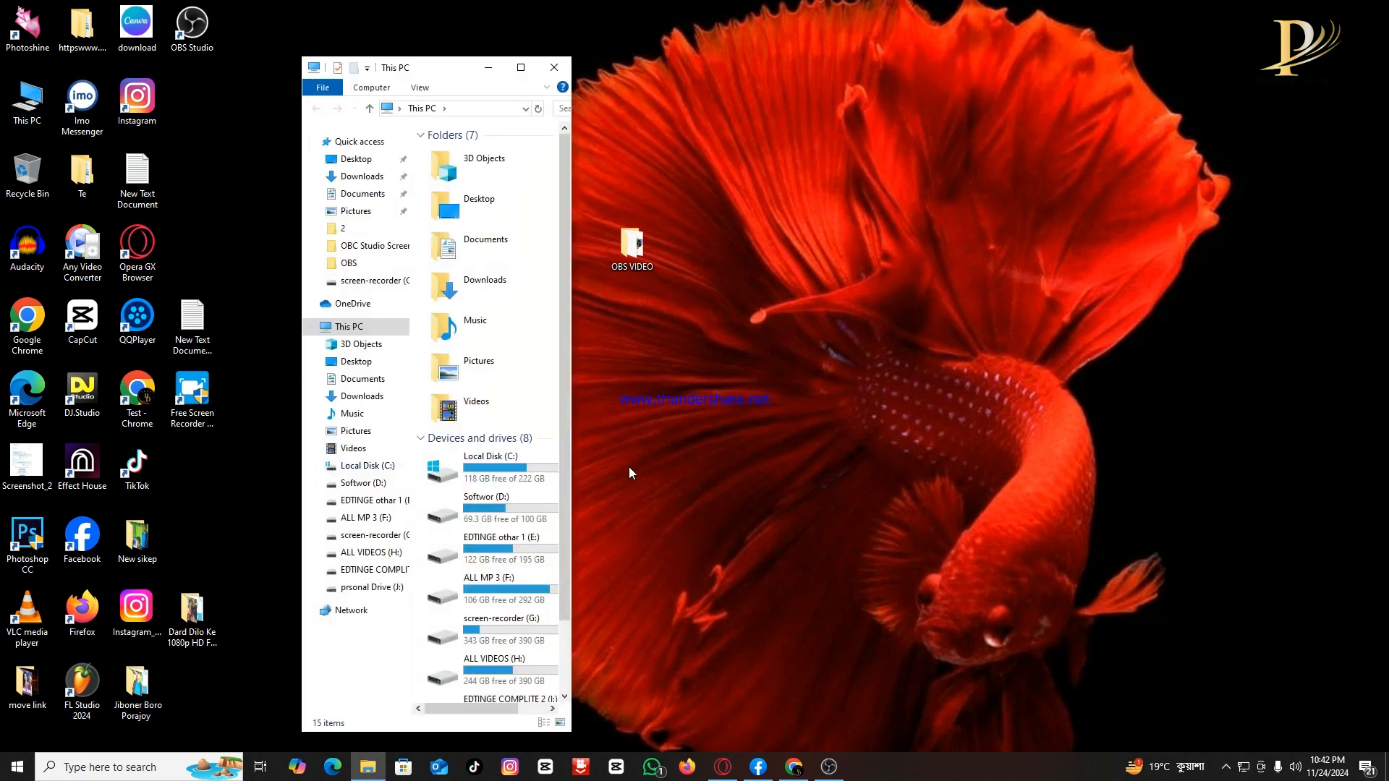
pyautogui.doubleClick(480, 623)
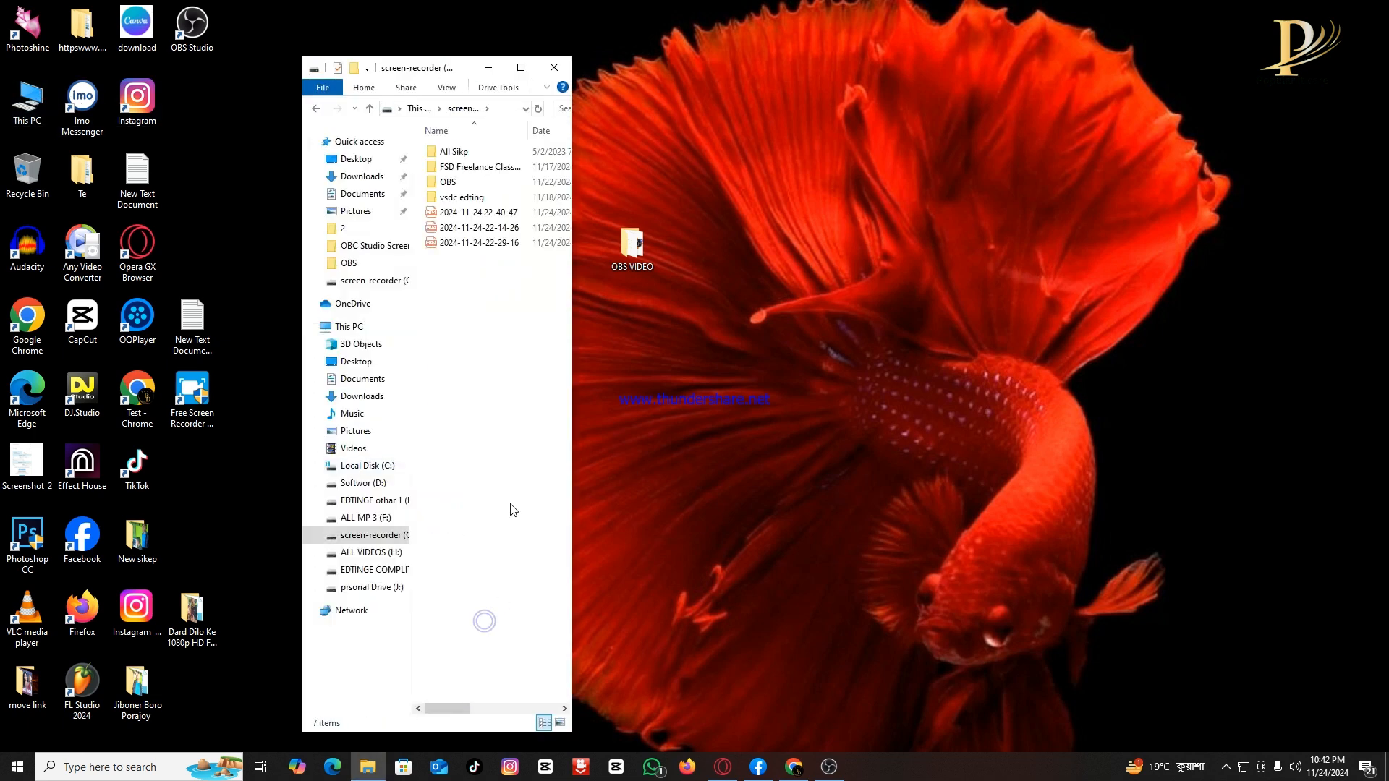
pyautogui.doubleClick(462, 183)
pyautogui.click(460, 164)
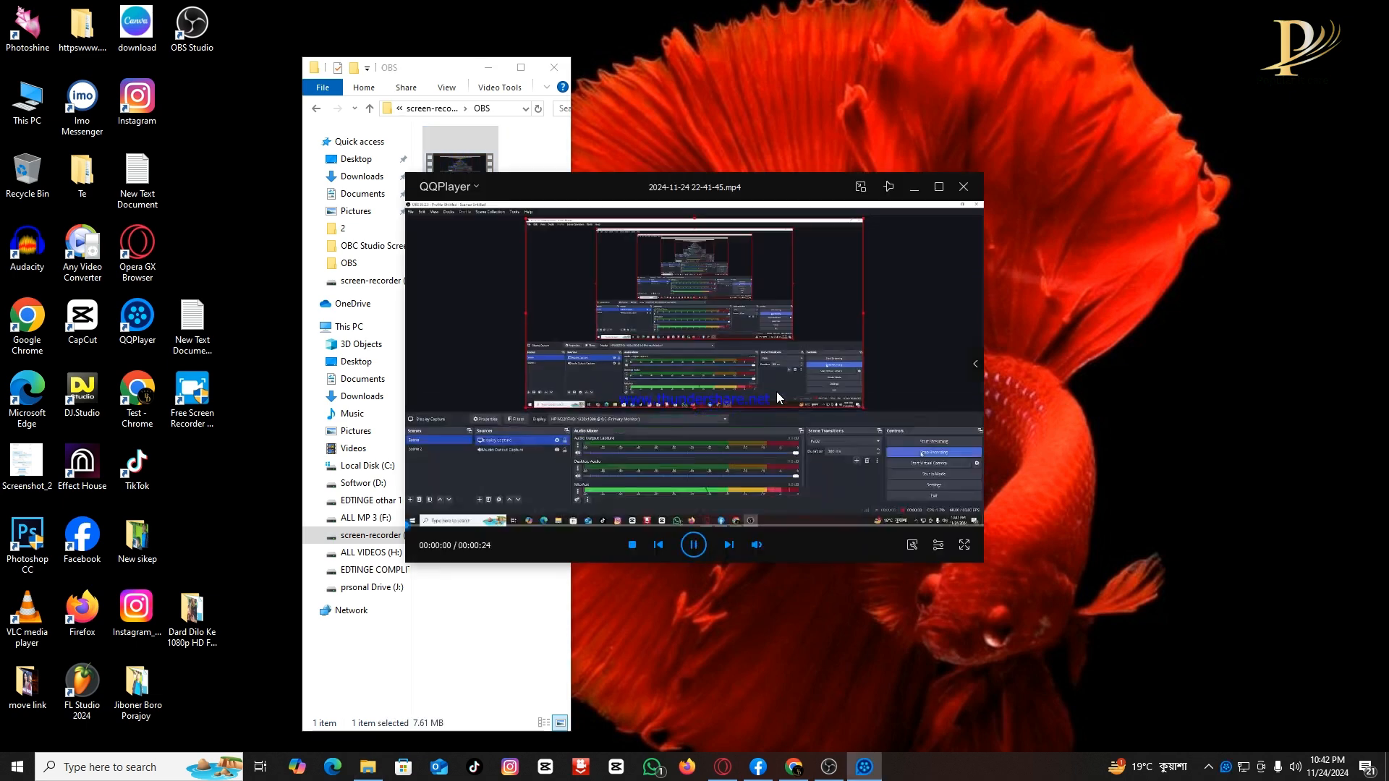
# - Review the recording in full screen, skipping ahead through it, then close the player and move the folder window aside
pyautogui.doubleClick(801, 384)
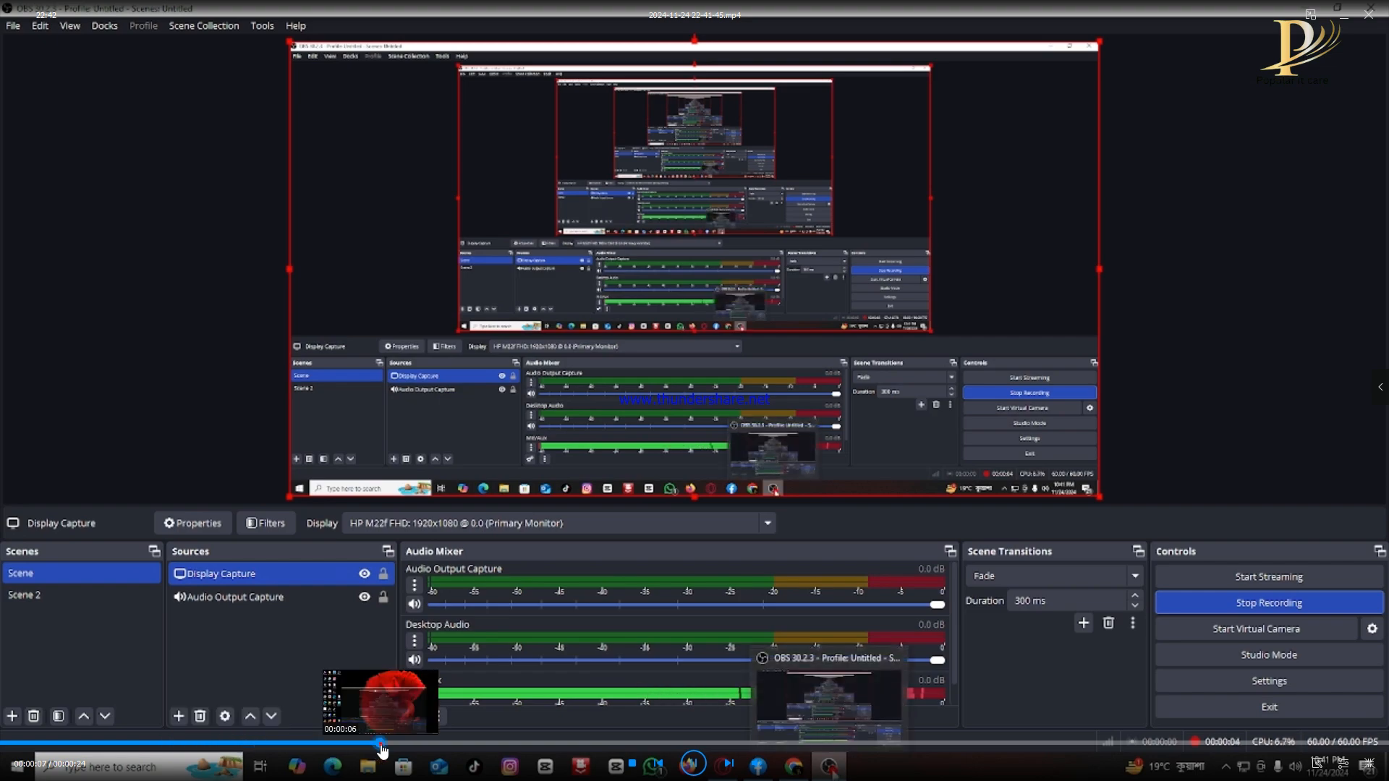
pyautogui.click(406, 745)
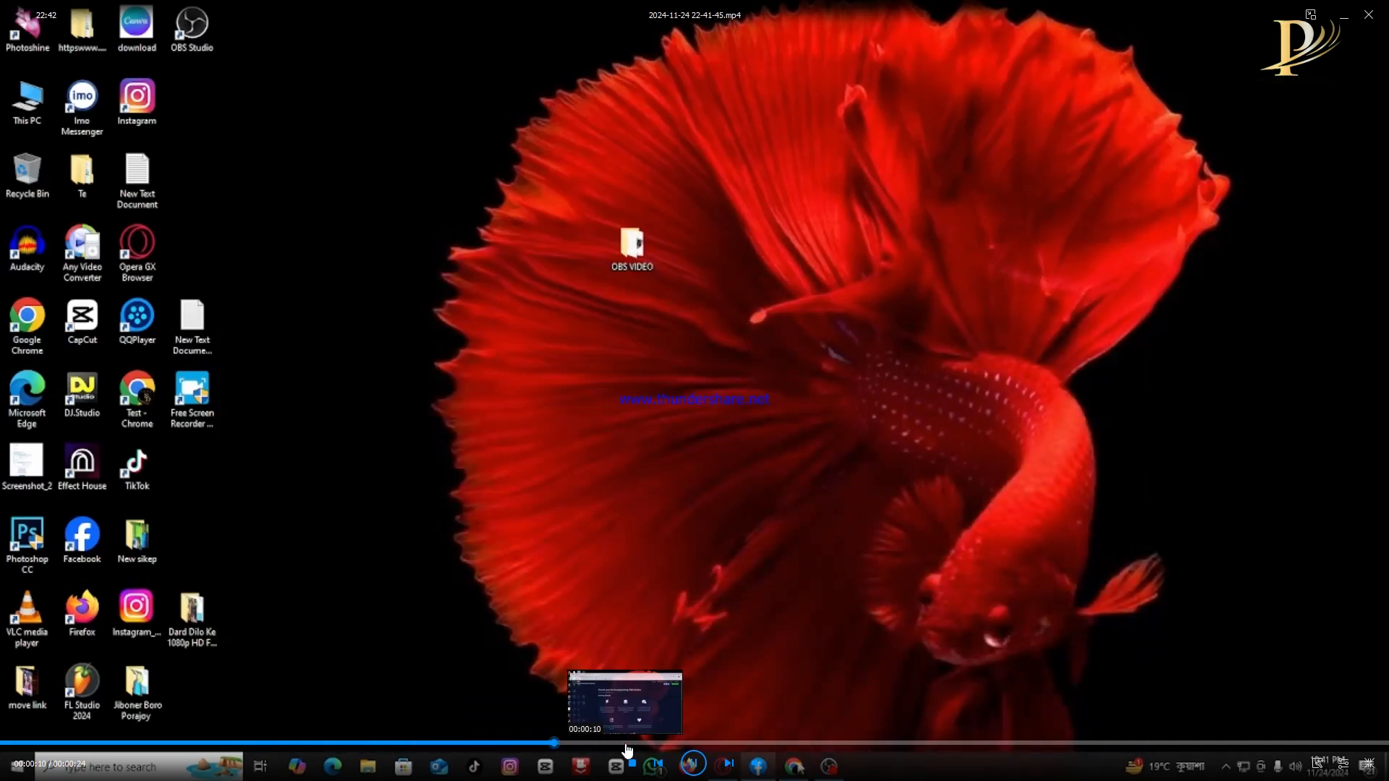
pyautogui.click(653, 745)
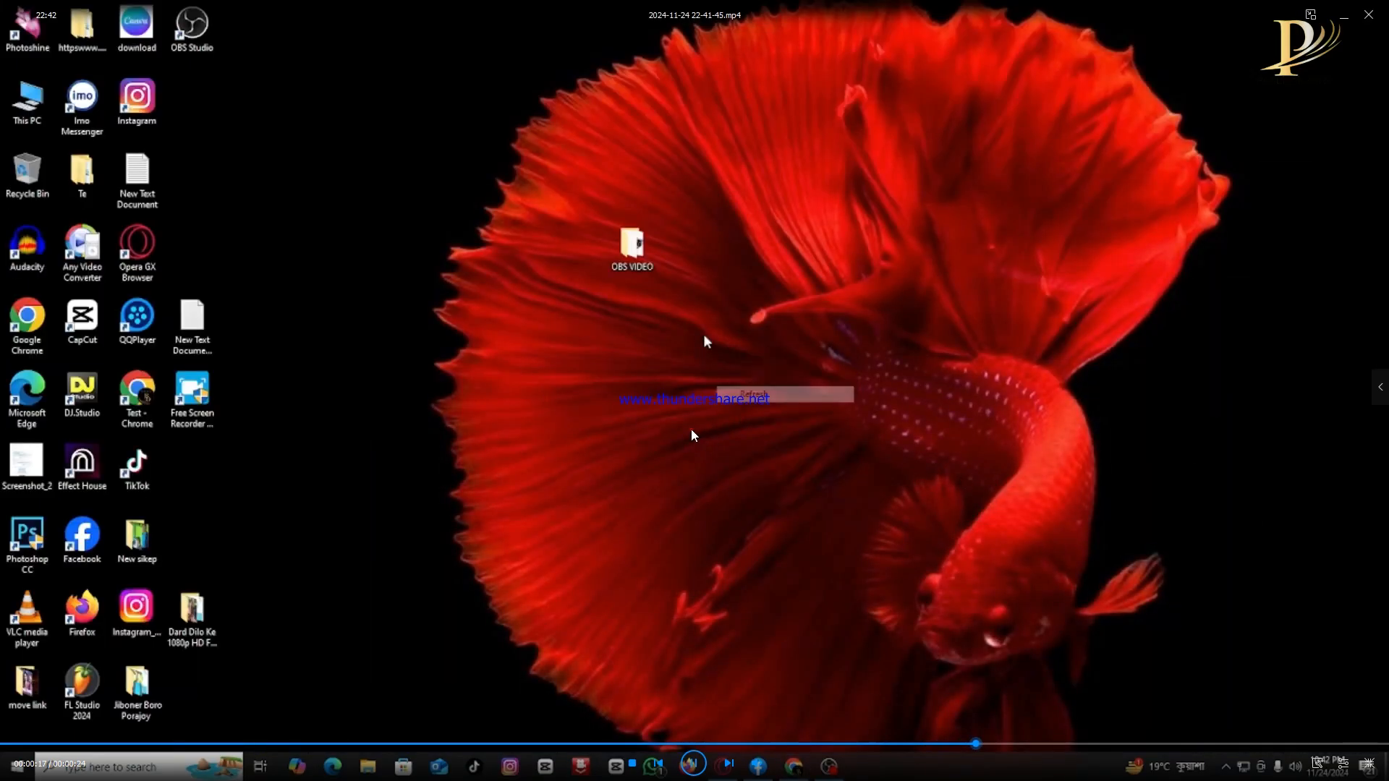
pyautogui.doubleClick(691, 438)
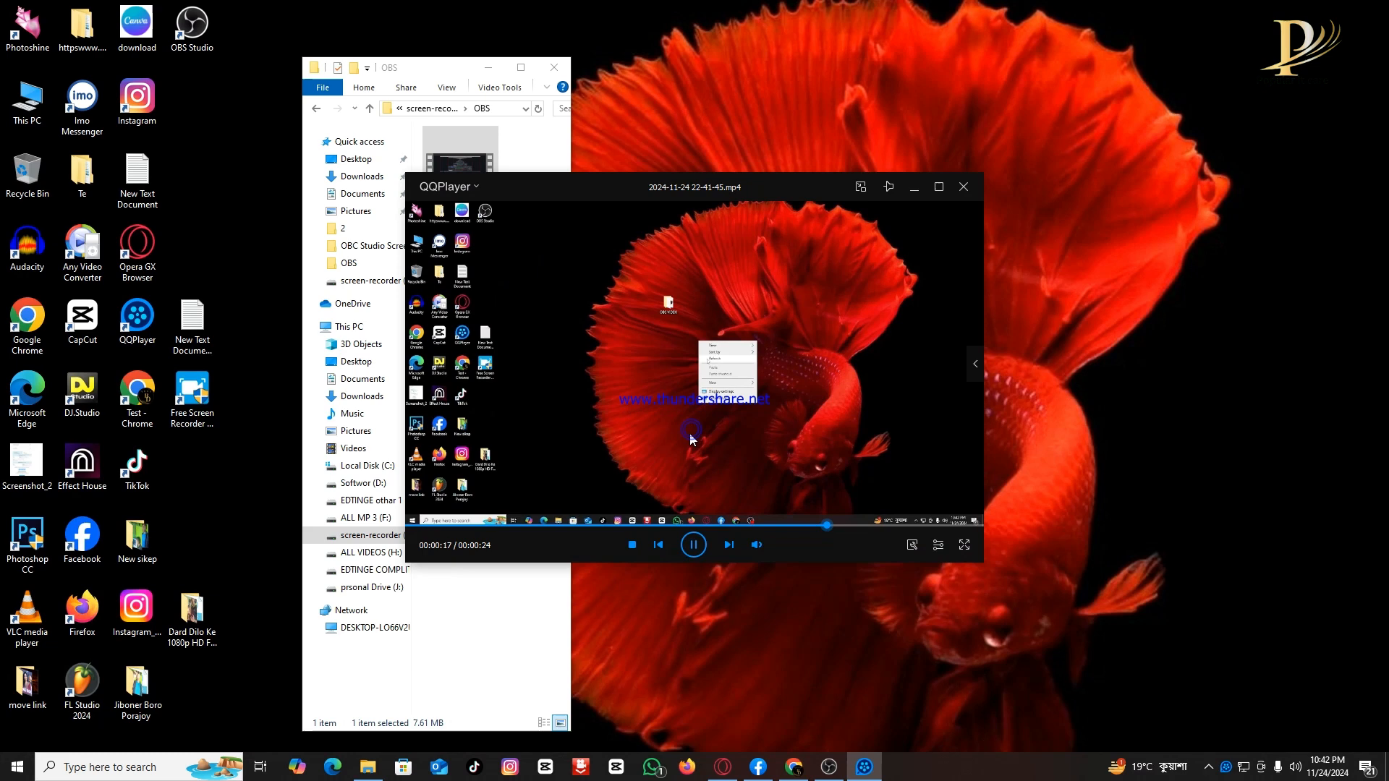
pyautogui.click(958, 190)
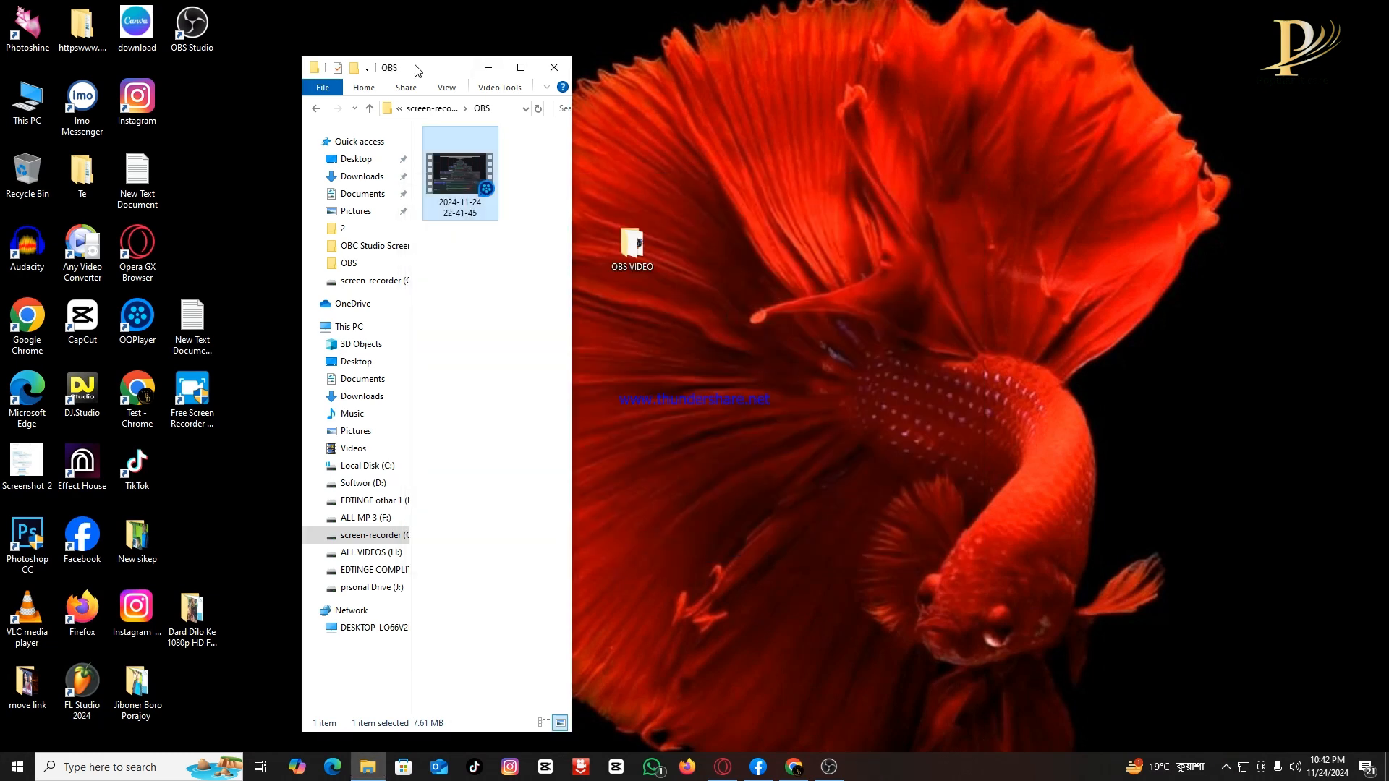
pyautogui.moveTo(417, 71); pyautogui.dragTo(807, 80)
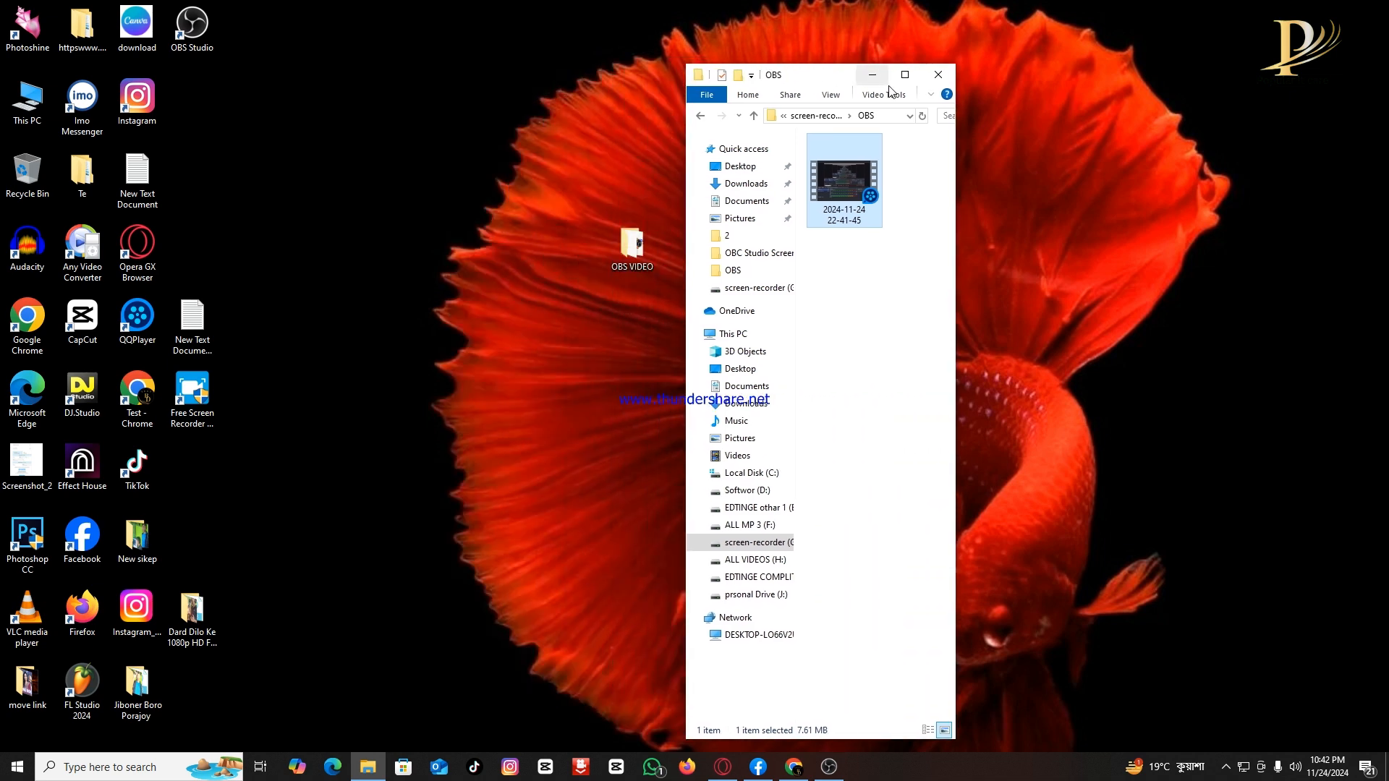